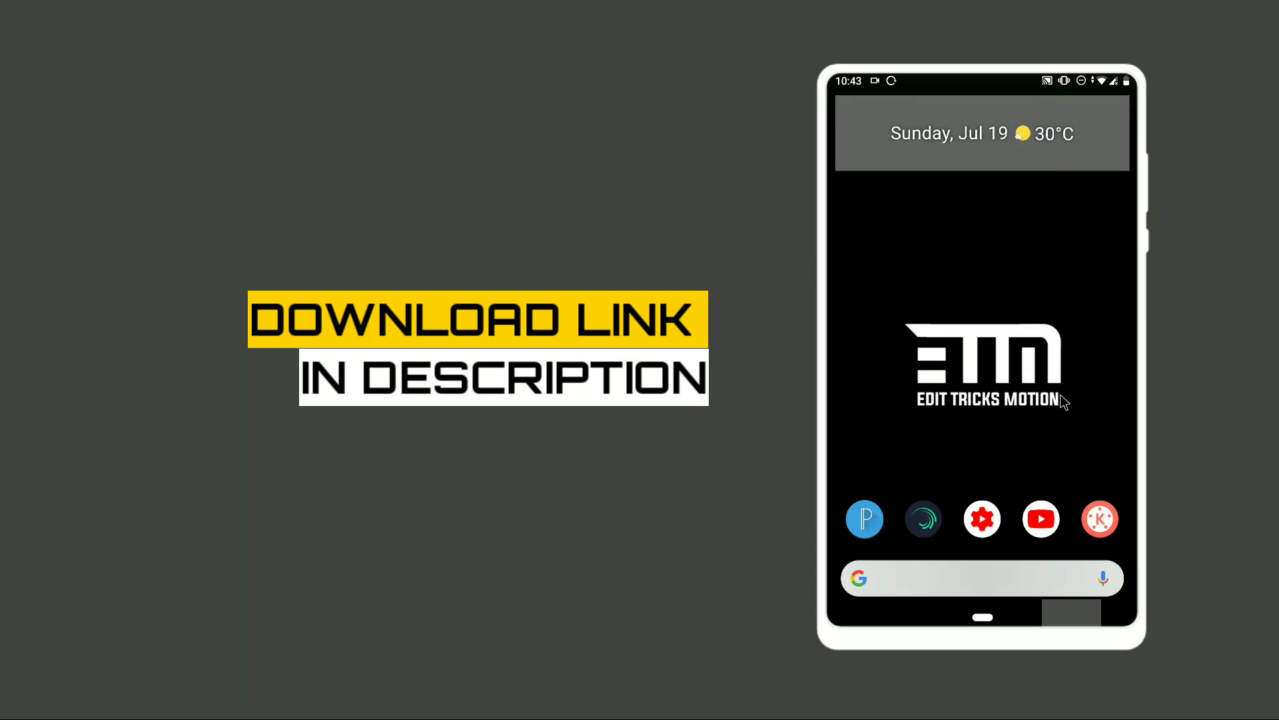
Launch Alight Motion and create a 16:9, 1080p, 60 fps project, New Project 1.
click(926, 519)
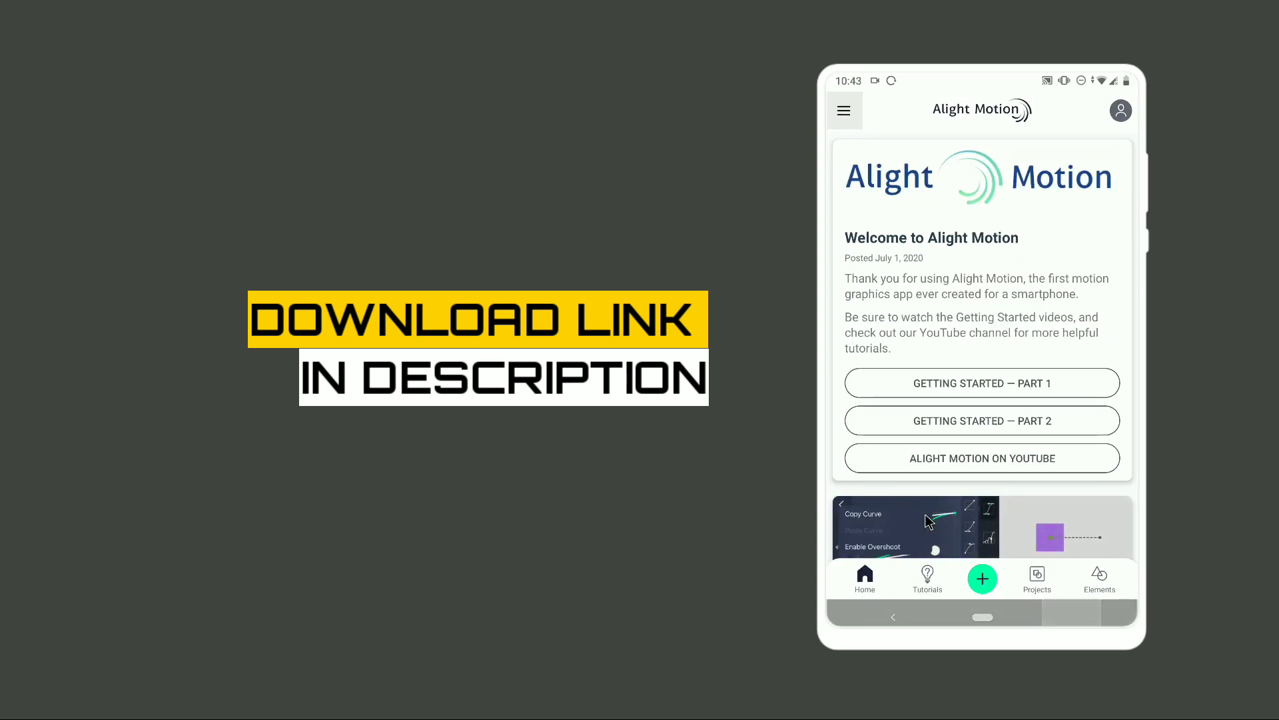
click(982, 577)
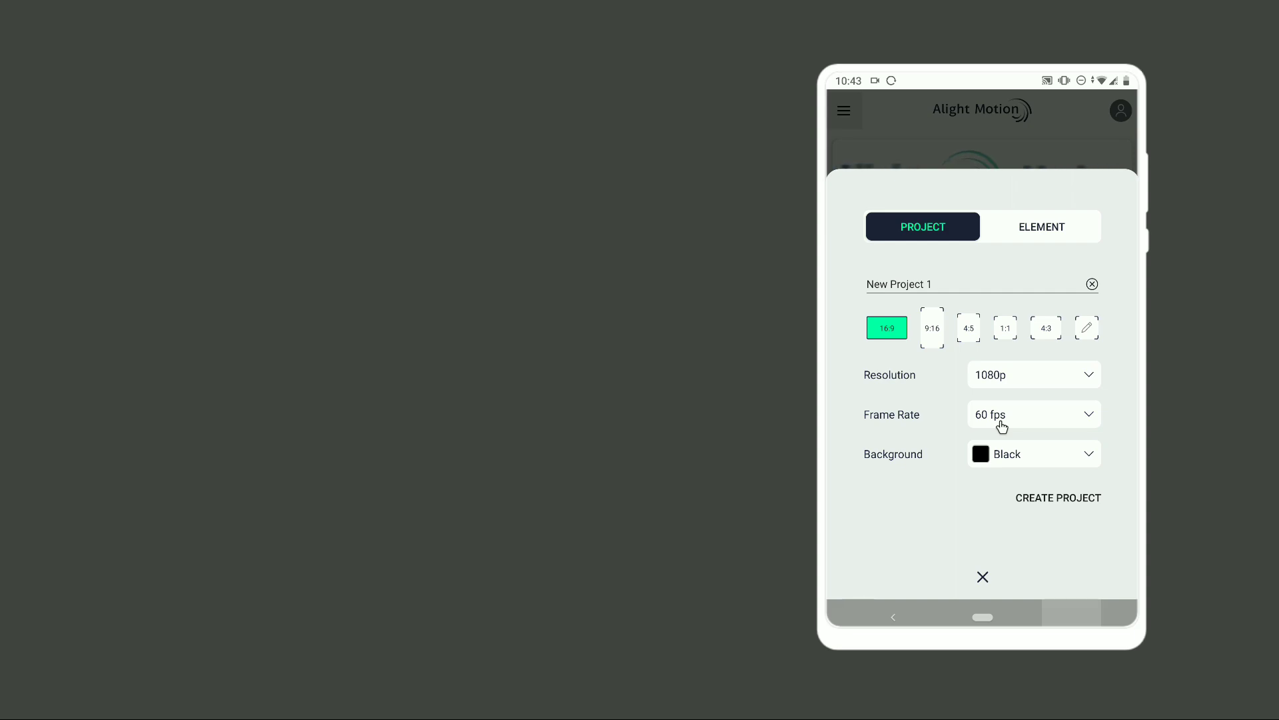
click(1021, 497)
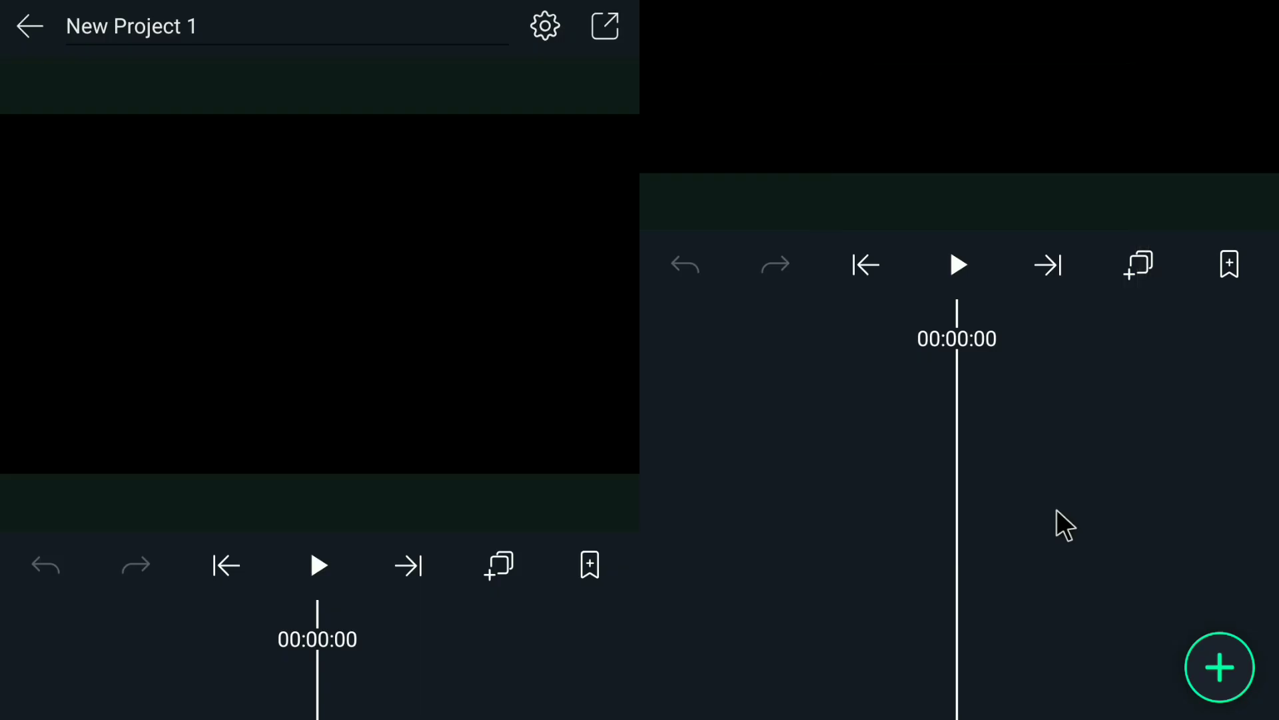
Import the Spotify logo PNG as the project's first layer.
click(1211, 657)
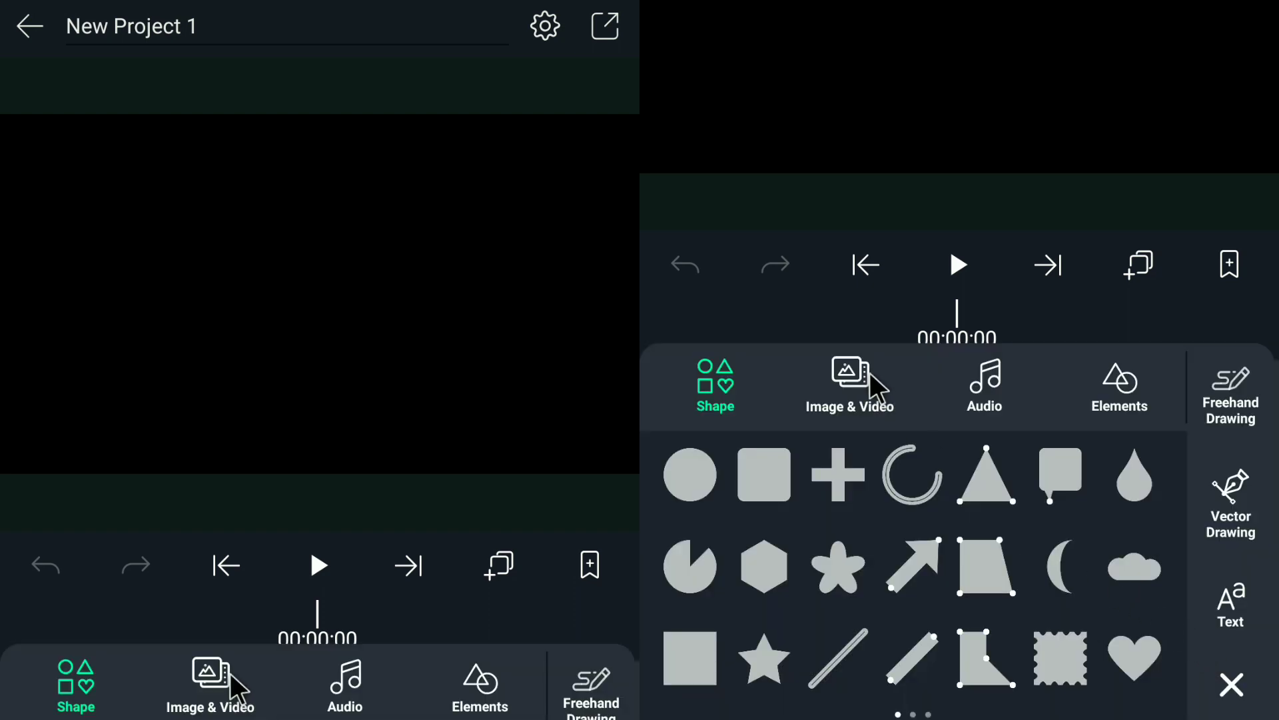
click(869, 377)
click(931, 483)
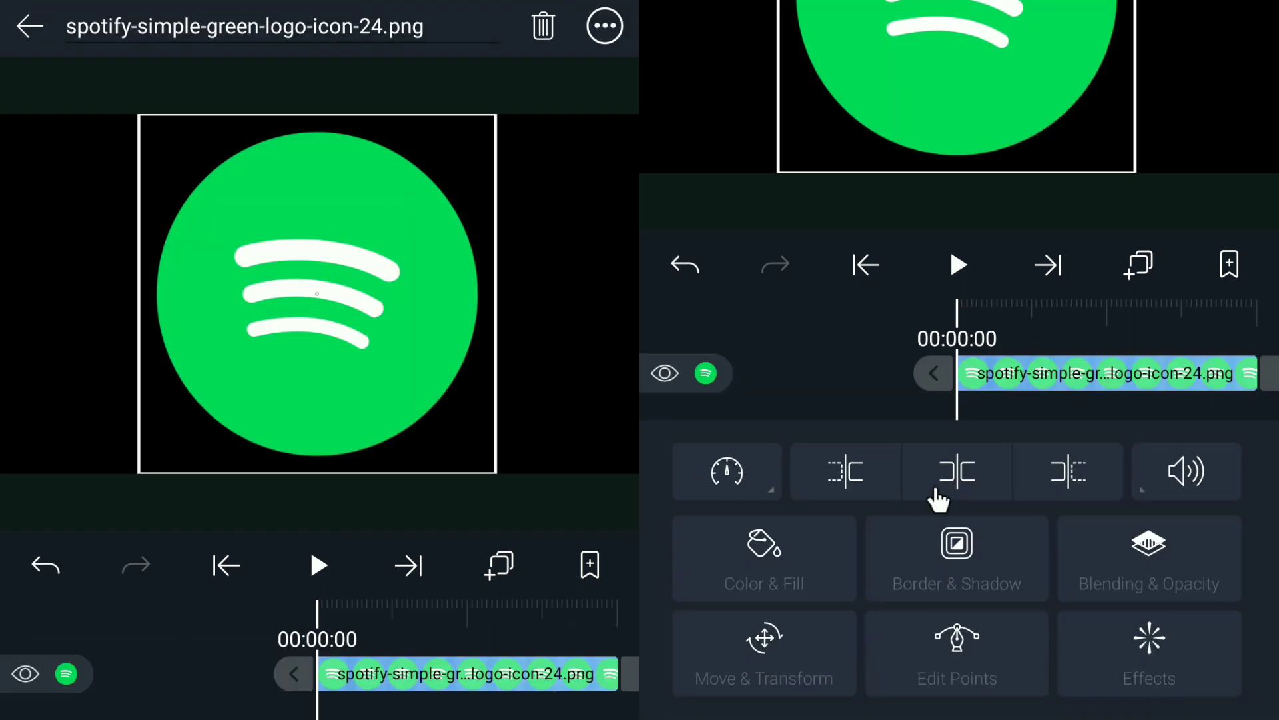
click(876, 399)
Add a circle shape filled with the logo's green #00D95A, sampled with the eyedropper.
click(1222, 668)
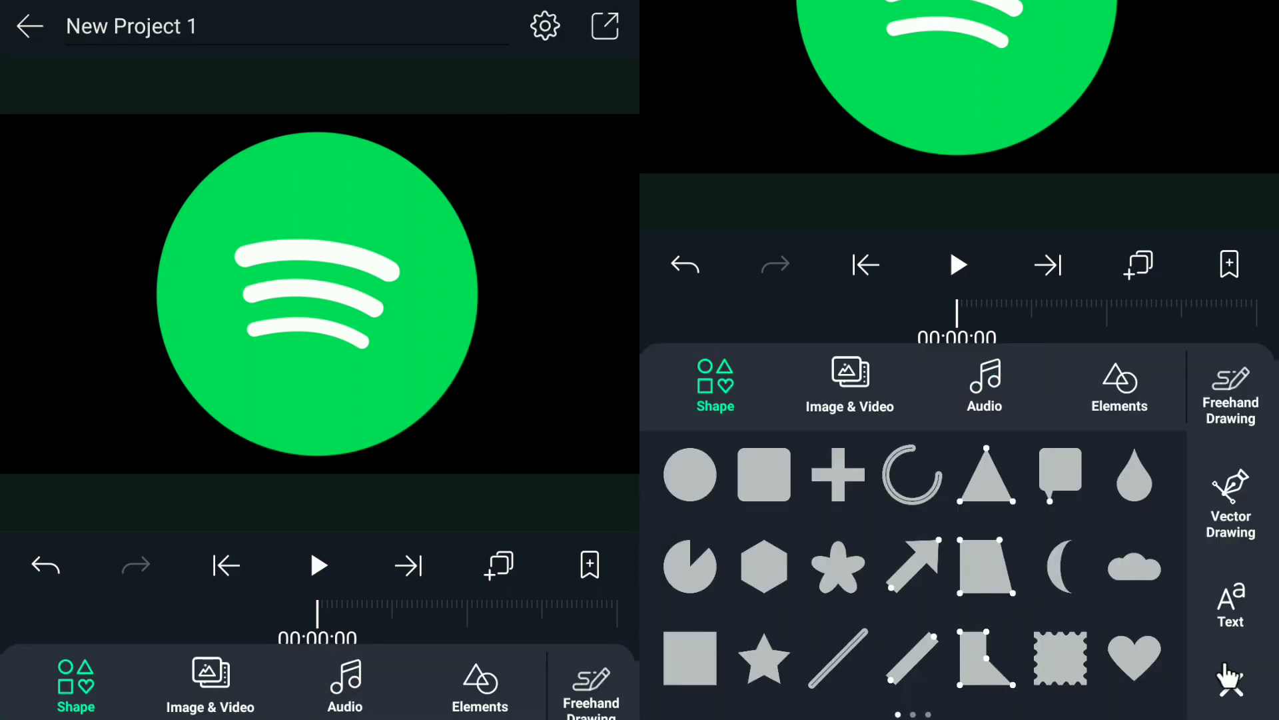
click(695, 466)
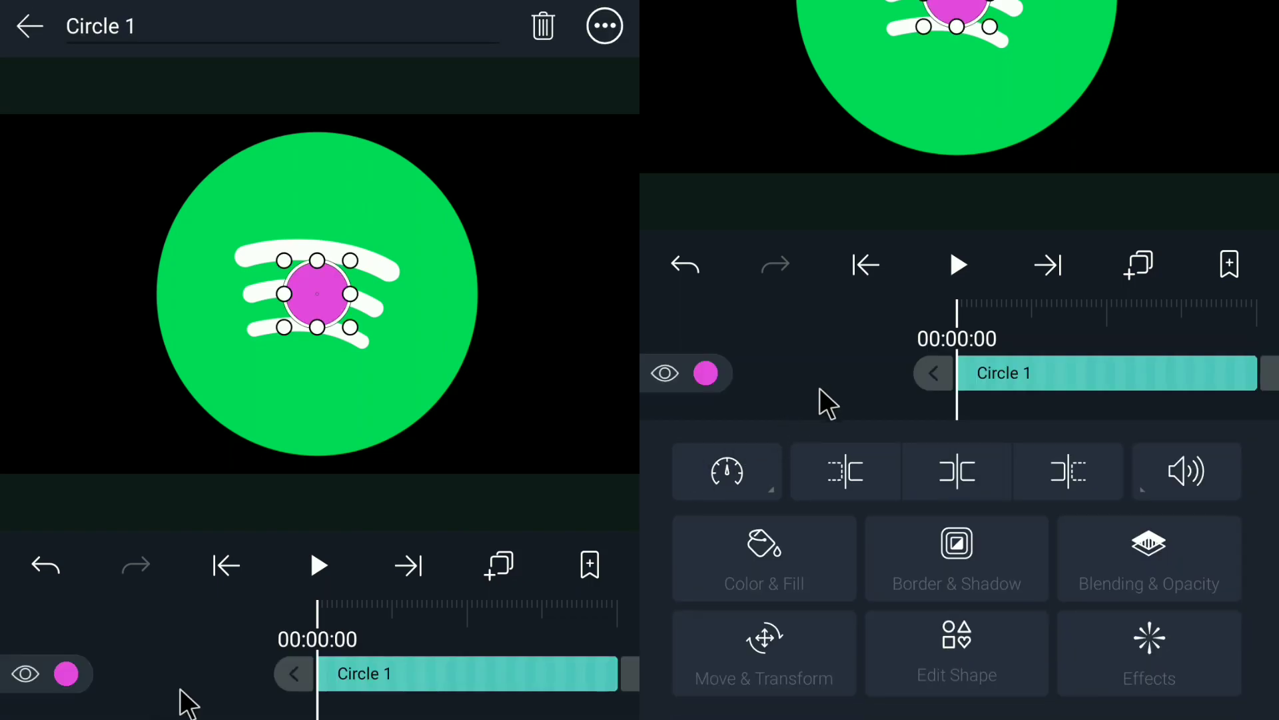
click(785, 561)
click(1206, 526)
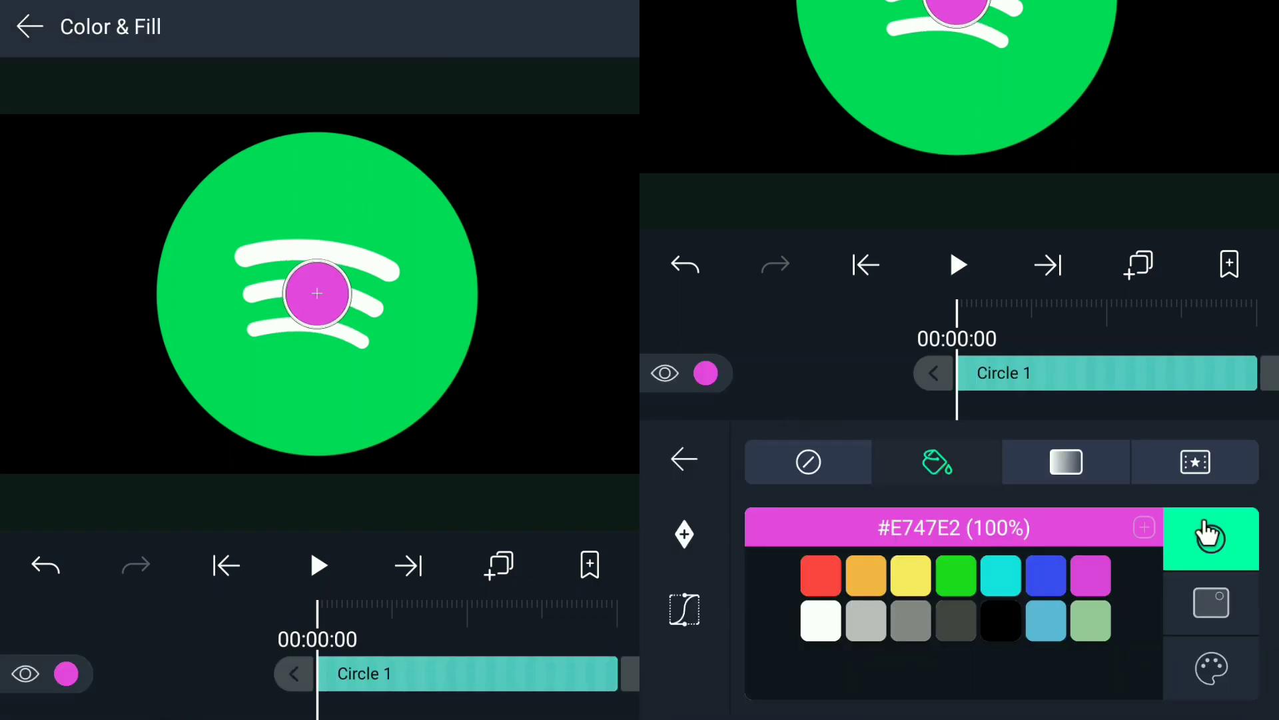
drag(328, 287, 314, 393)
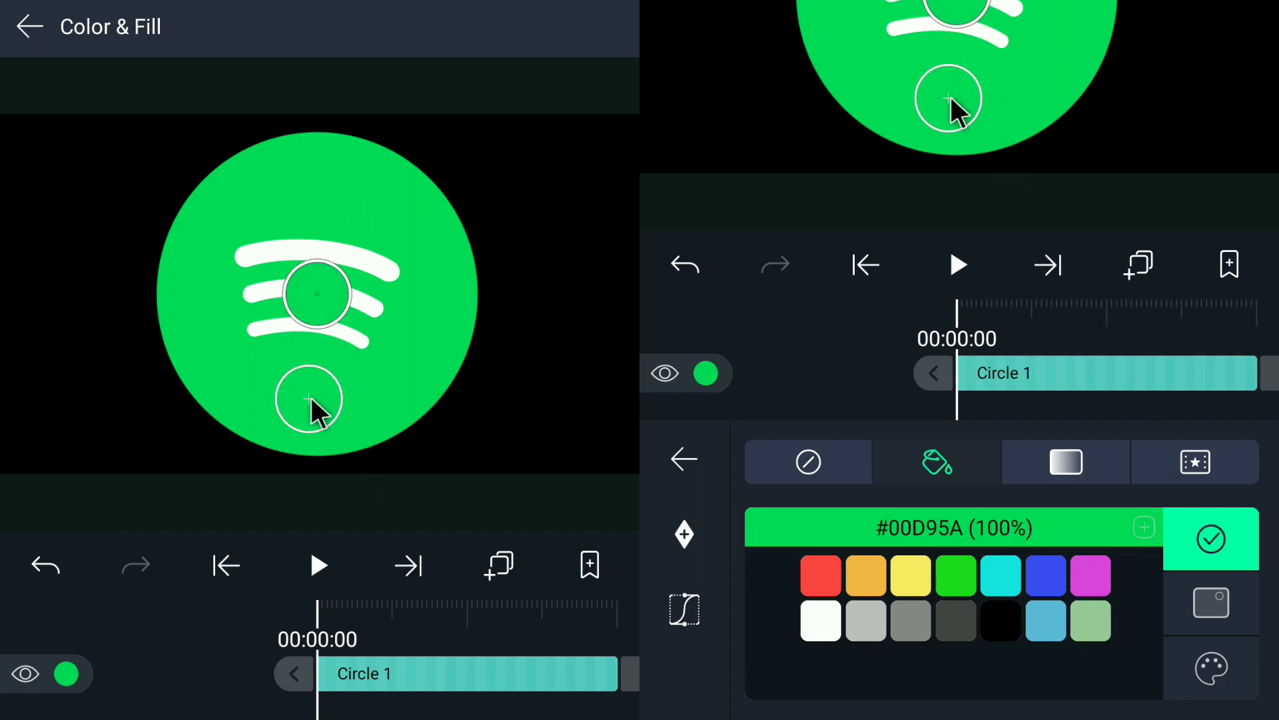
click(1211, 533)
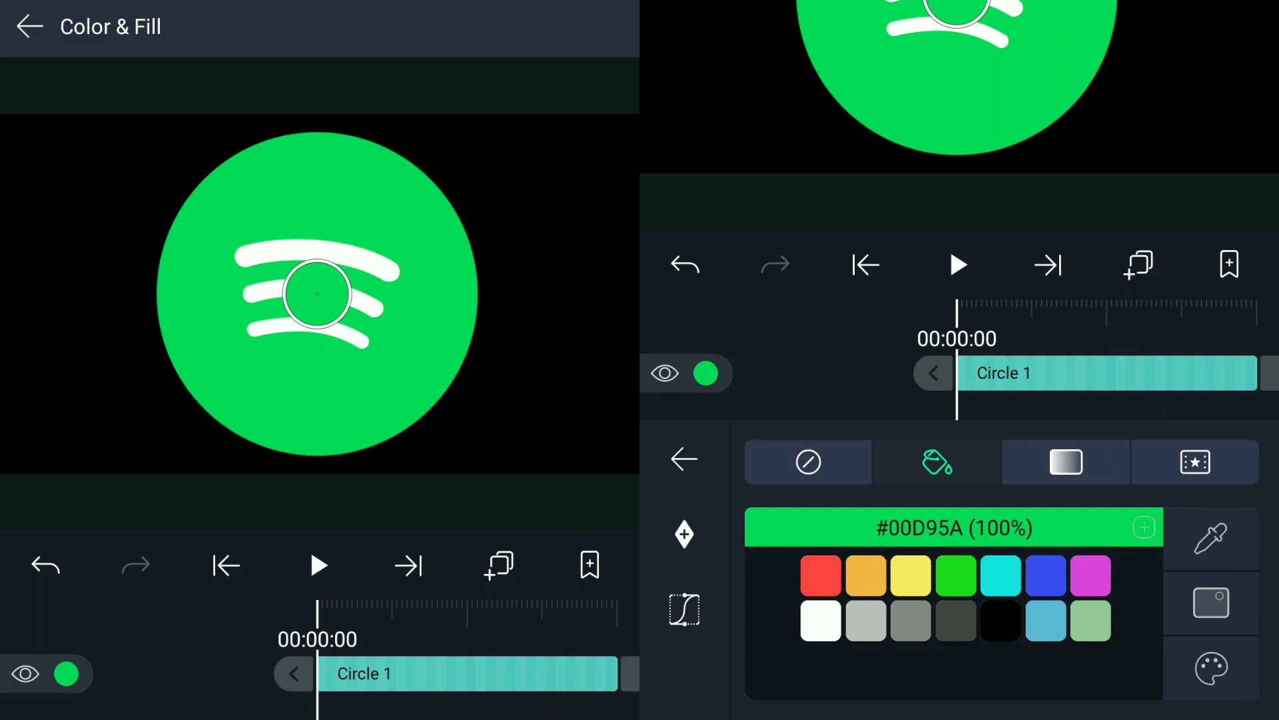
Hide the Circle 1 layer and select the Spotify logo layer.
click(857, 390)
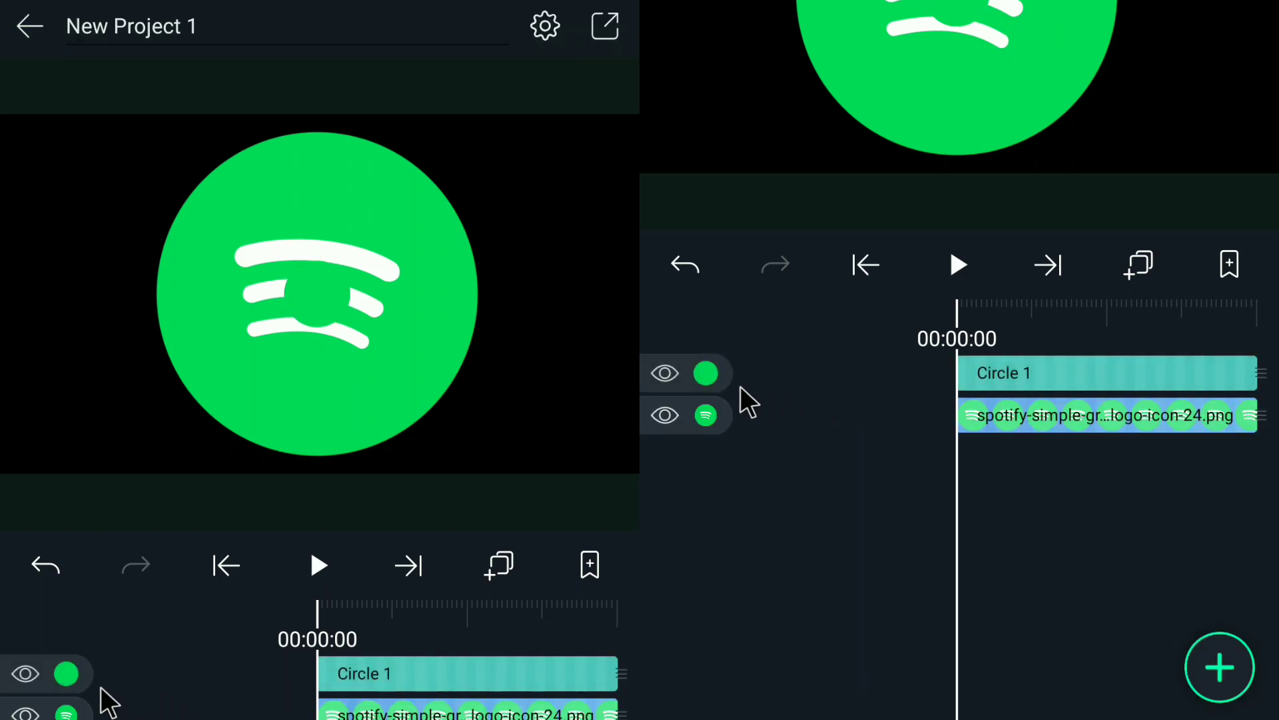
click(665, 377)
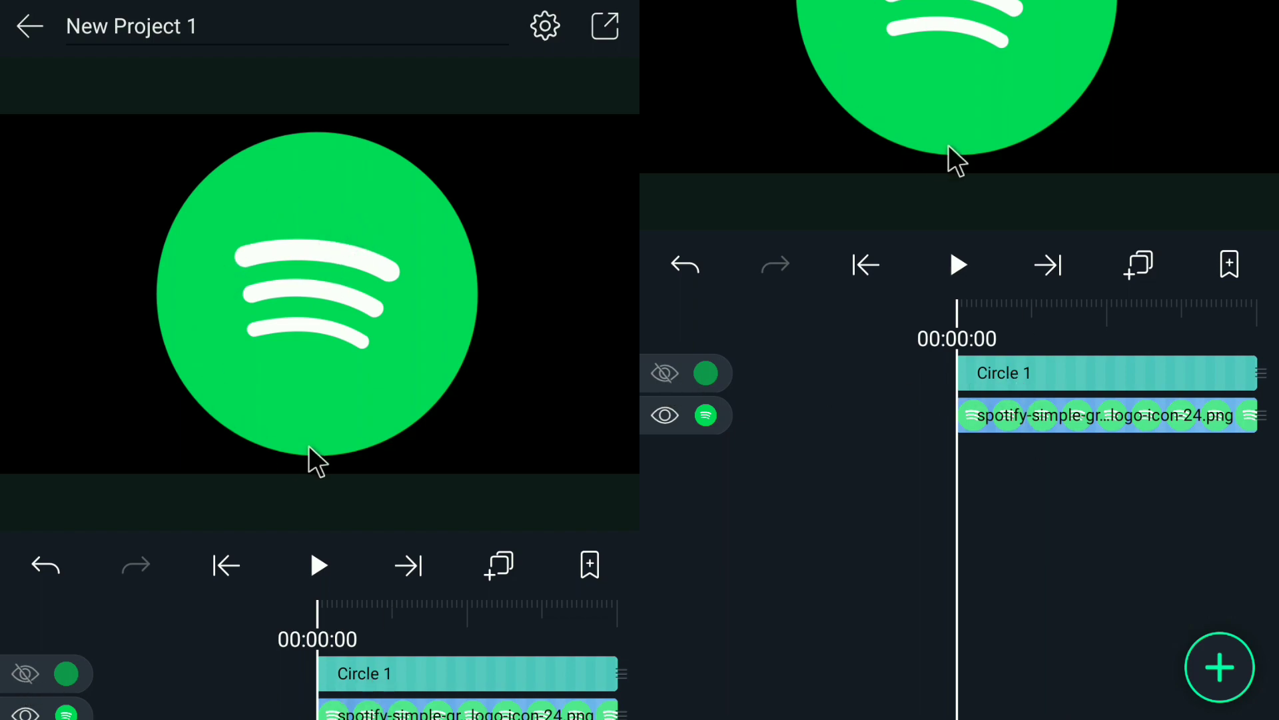
click(1141, 421)
Add a Chroma Key effect to the logo from the Matte/Mask/Key category.
click(1163, 641)
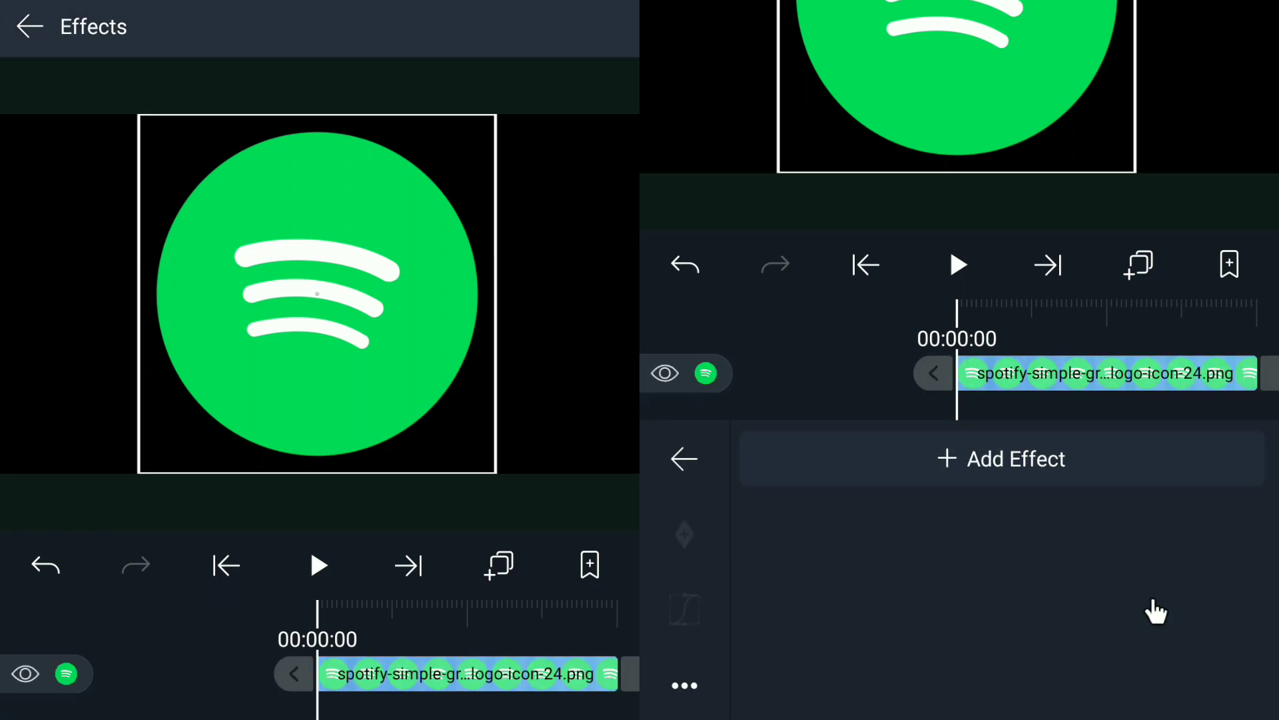
click(1031, 470)
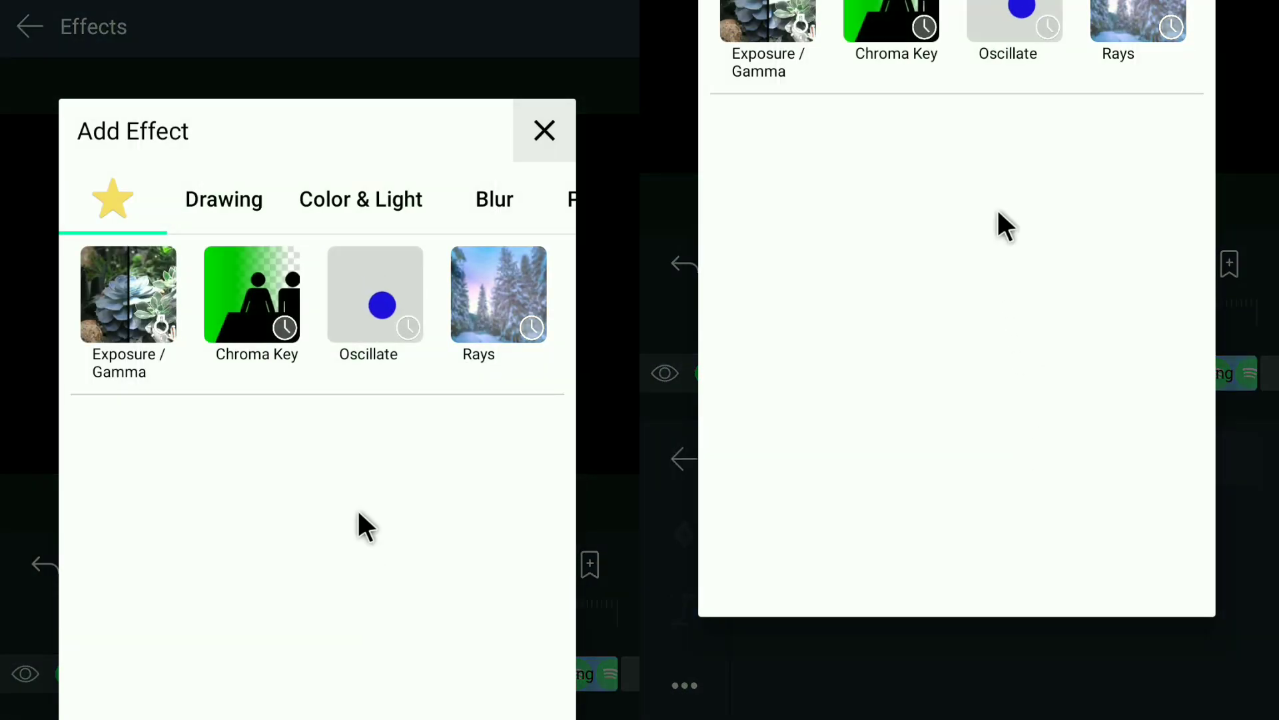
click(489, 203)
click(496, 205)
click(496, 206)
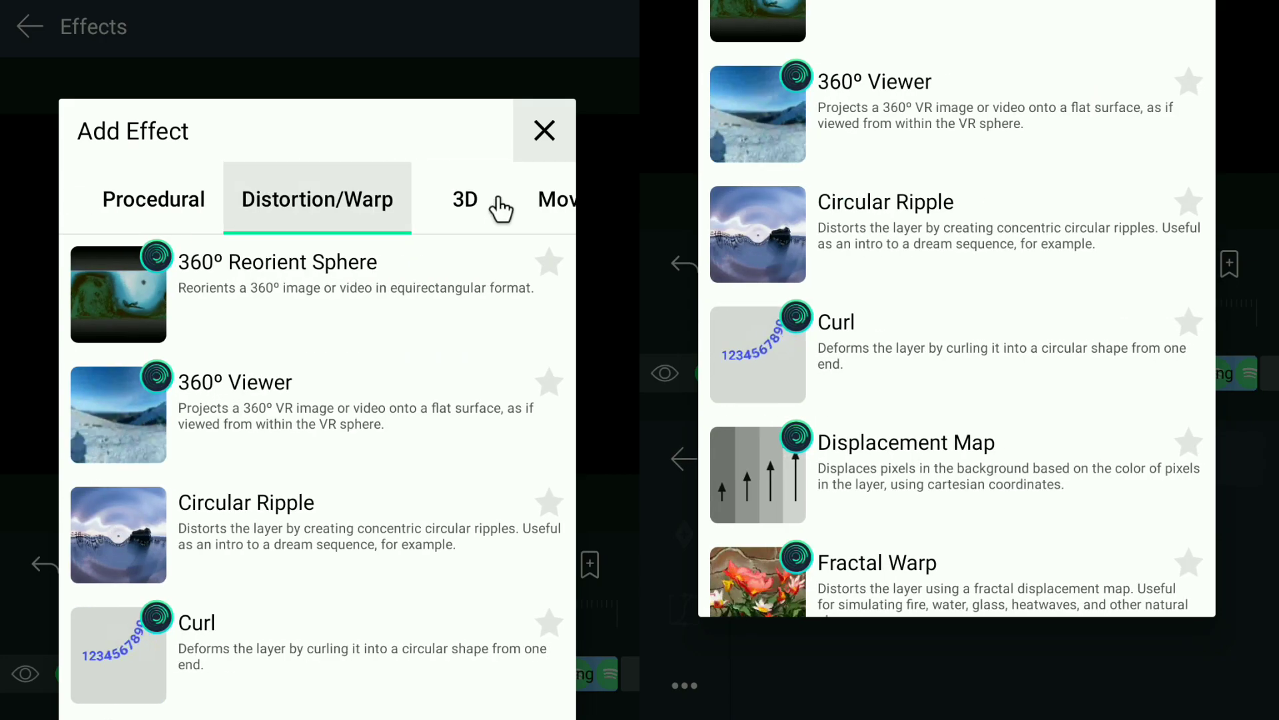
click(495, 206)
click(496, 207)
click(500, 212)
click(500, 205)
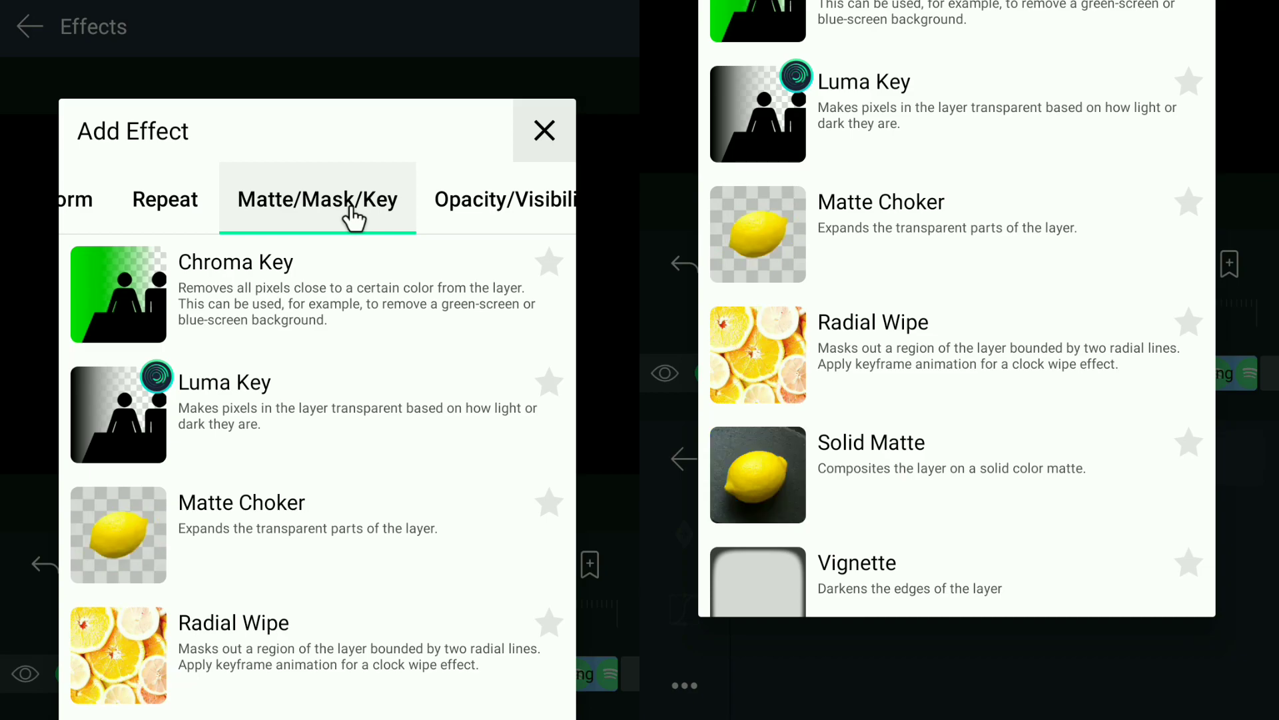
click(214, 294)
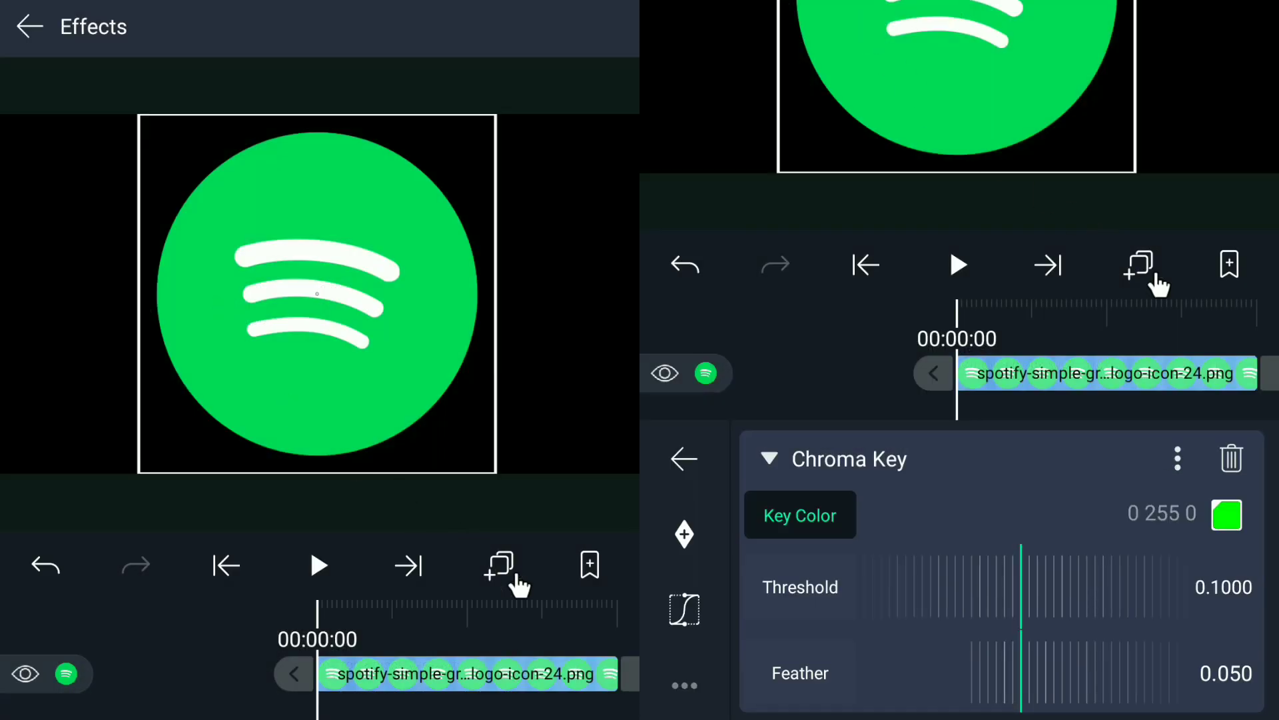
Sample the logo's green as the Chroma Key colour.
click(1231, 523)
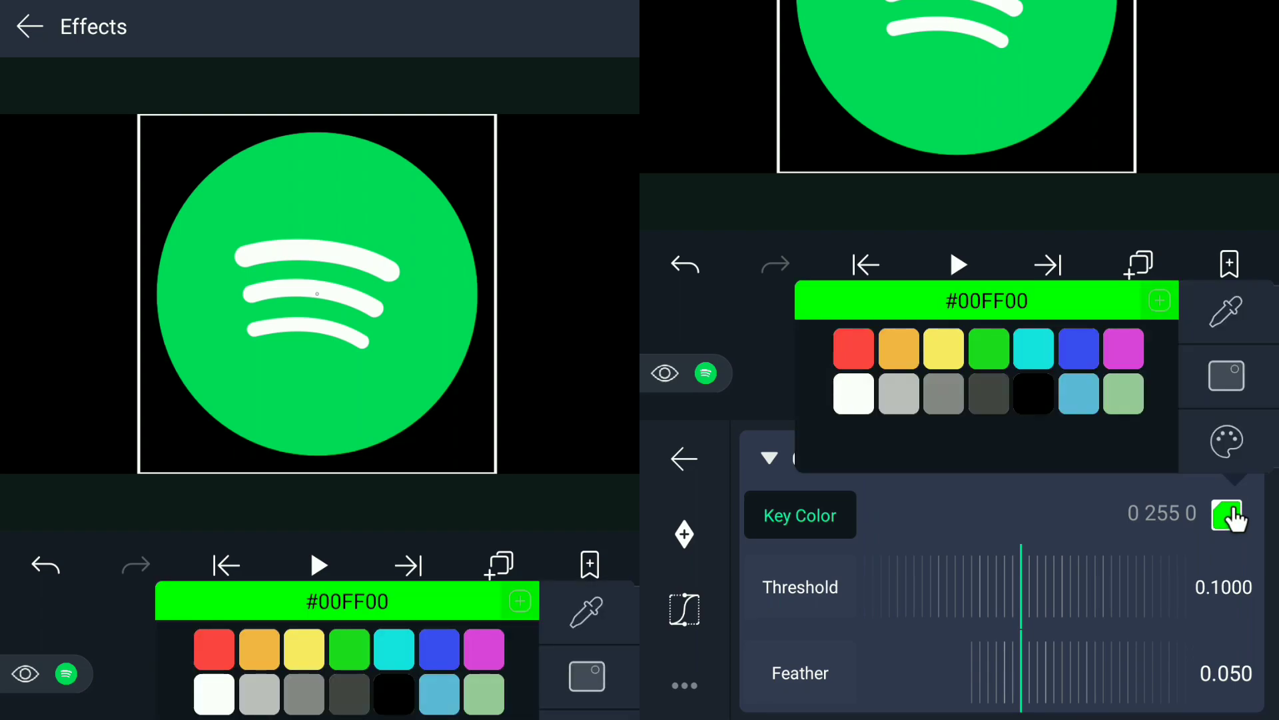
click(588, 614)
drag(319, 296, 318, 395)
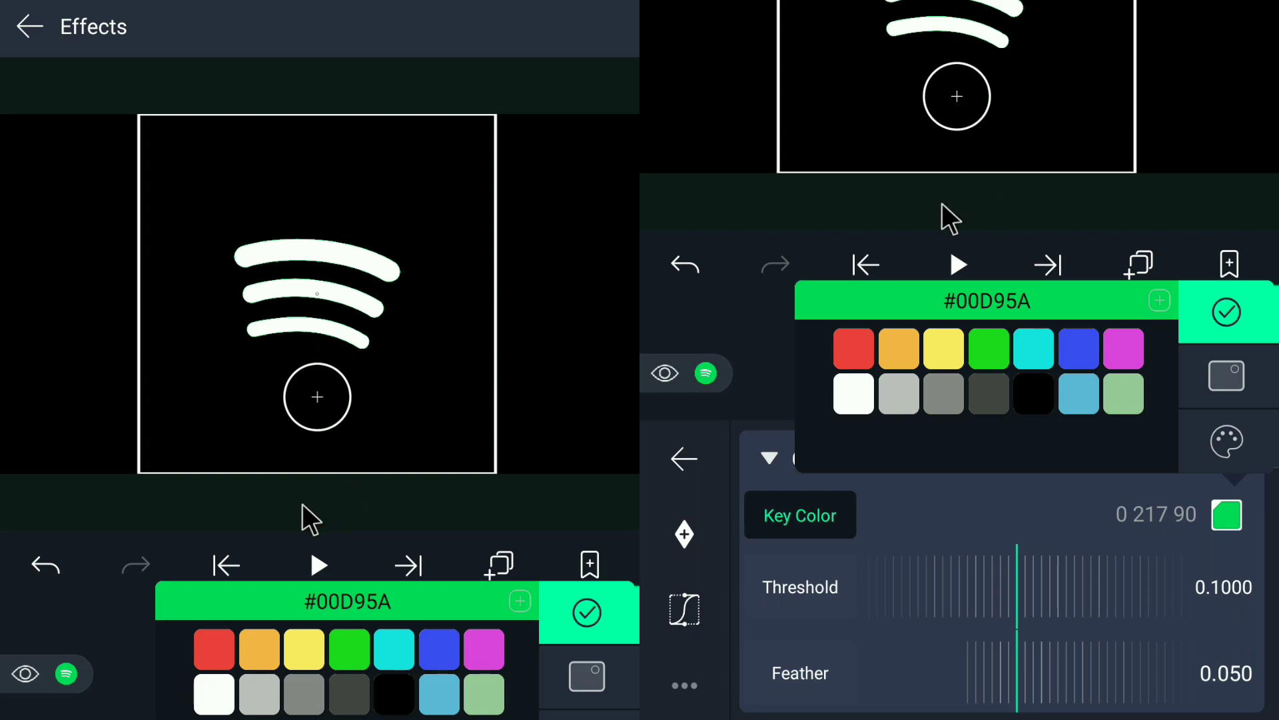
click(796, 581)
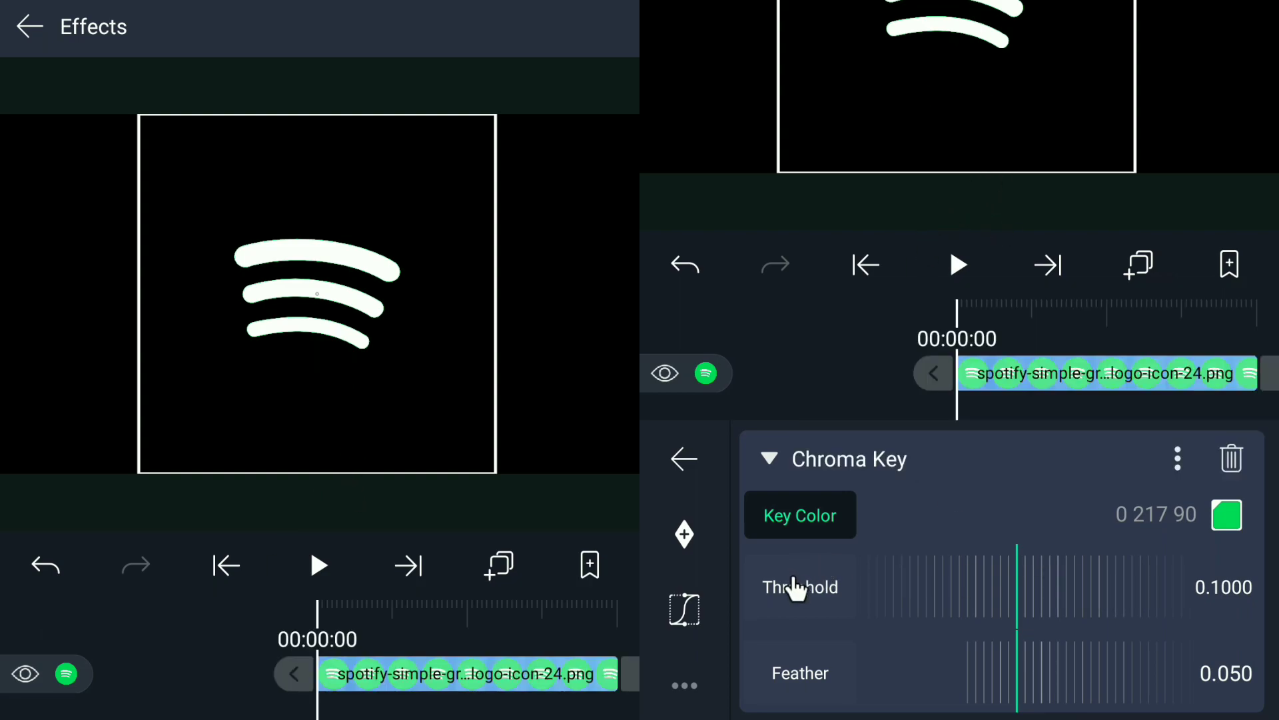
Set the Chroma Key Threshold to 0.3258 and Feather to 0.163.
drag(1113, 591, 979, 586)
drag(1117, 594, 929, 619)
drag(1010, 599, 1083, 599)
drag(966, 591, 1039, 592)
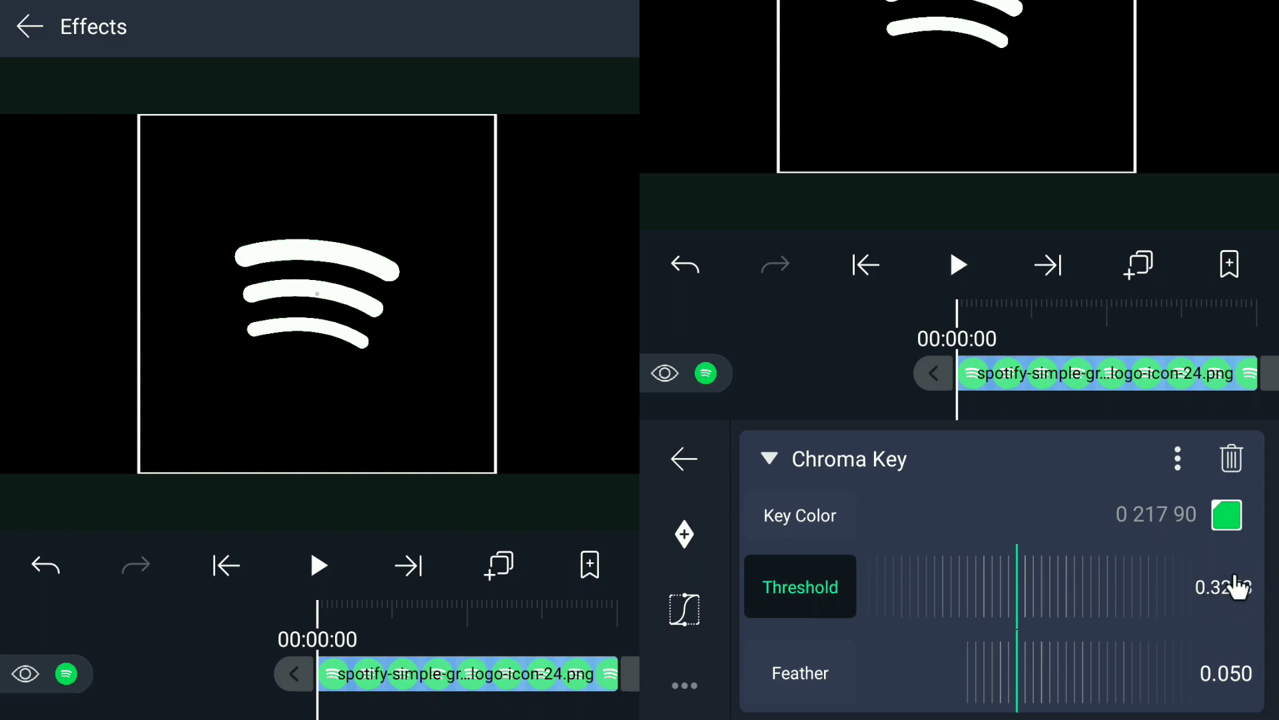
click(823, 662)
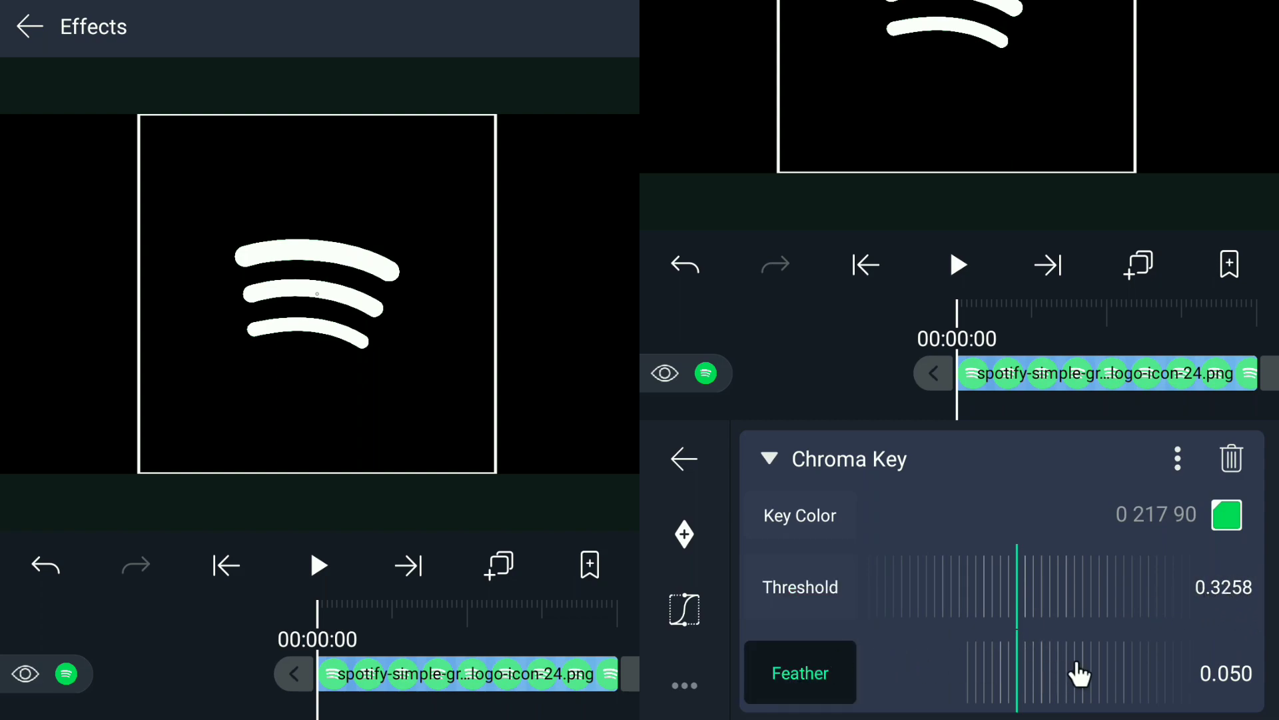
drag(1095, 674, 1022, 686)
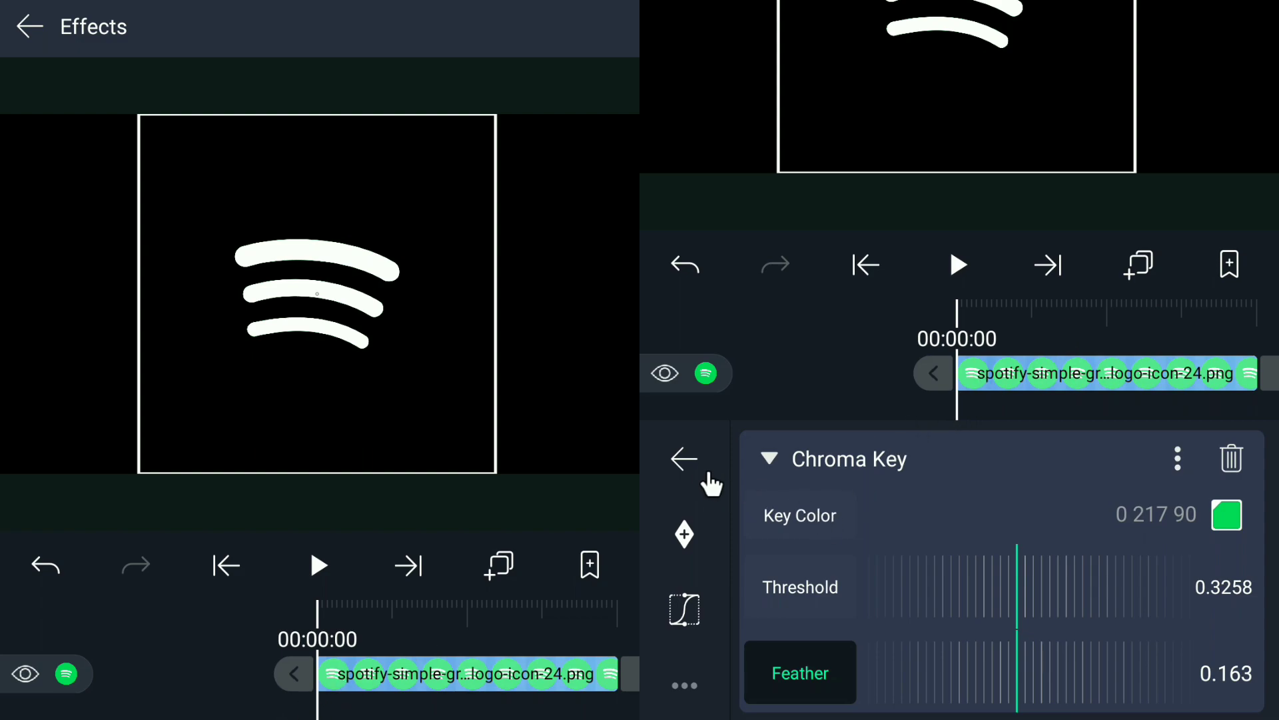
click(681, 459)
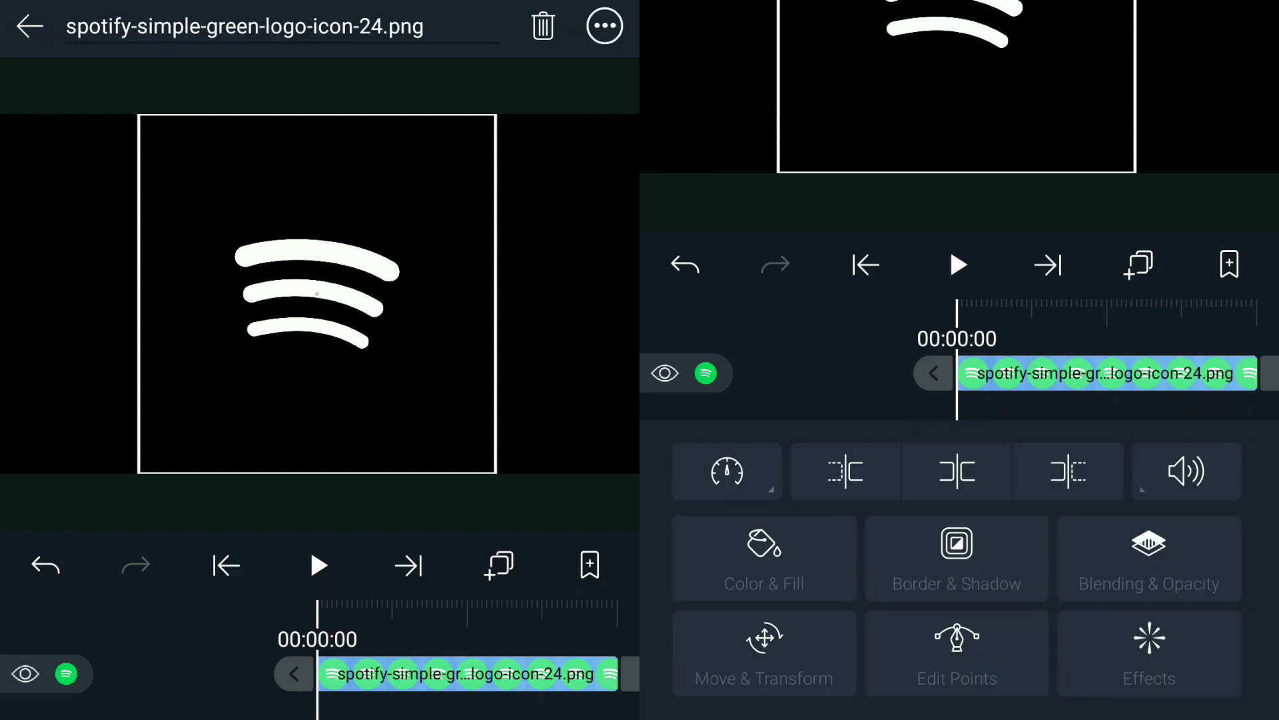
Start scaling the logo up in Move & Transform, reaching about 2217px.
click(763, 661)
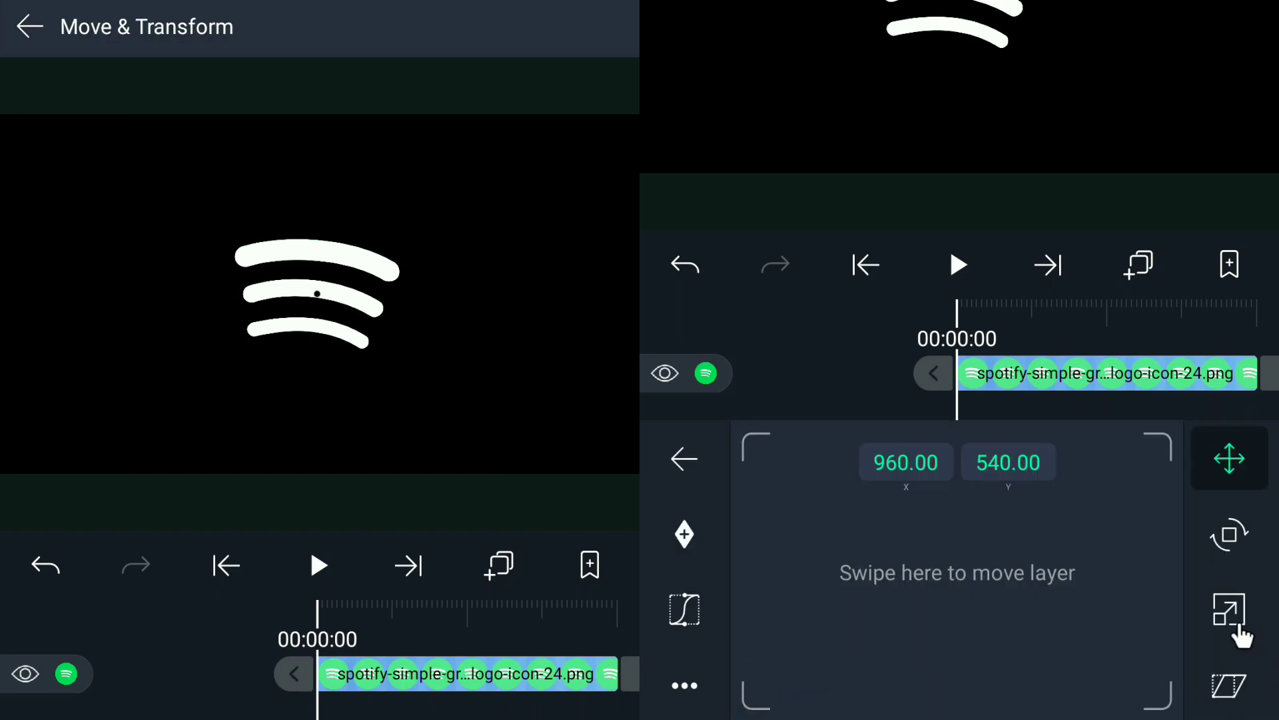
click(1238, 620)
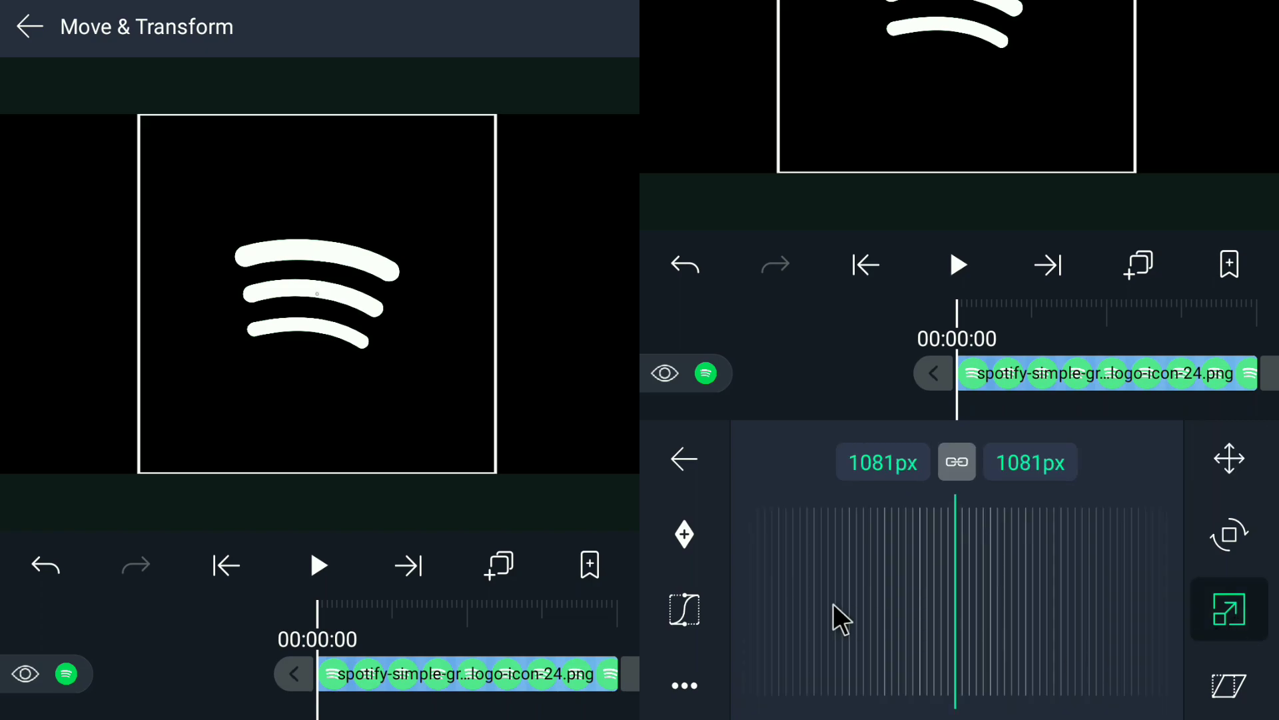
drag(869, 600, 757, 582)
drag(1069, 632, 771, 643)
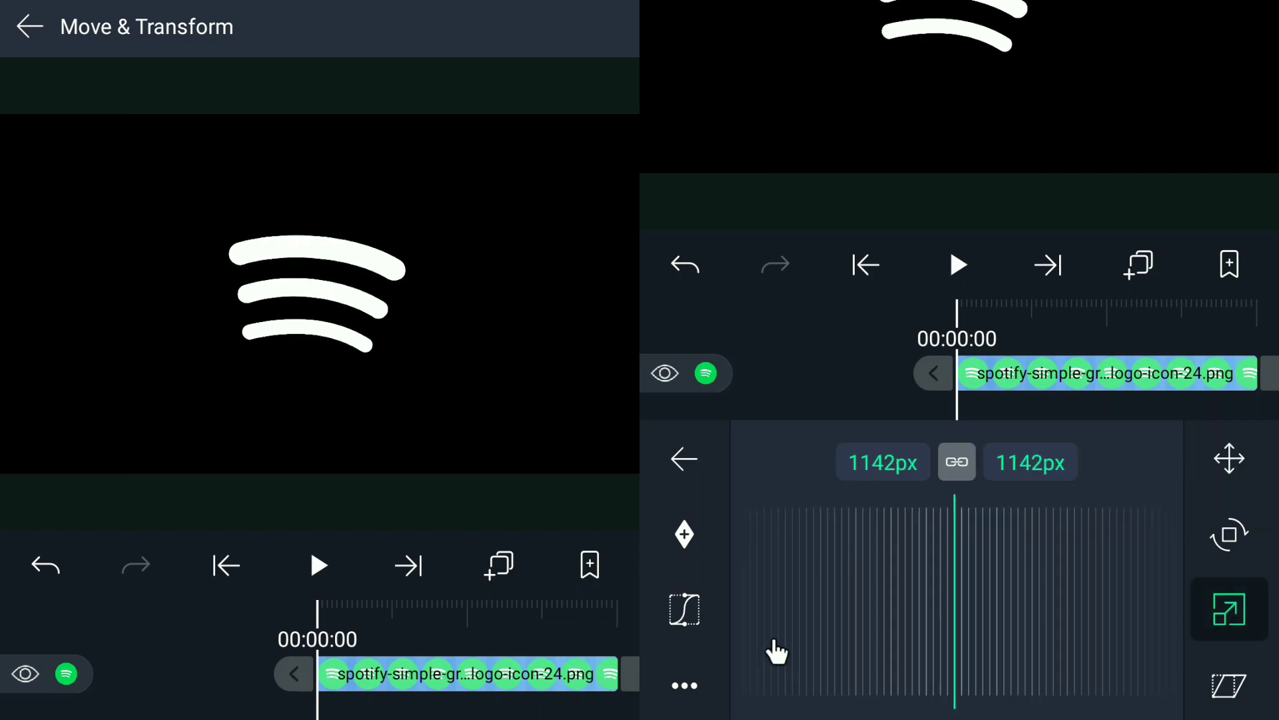
drag(1048, 636, 864, 630)
drag(1089, 651, 694, 611)
drag(1019, 609, 702, 611)
Finish scaling the logo to 3008px and set a scale keyframe at 00:00:00.
drag(1014, 640, 971, 654)
drag(1093, 666, 777, 680)
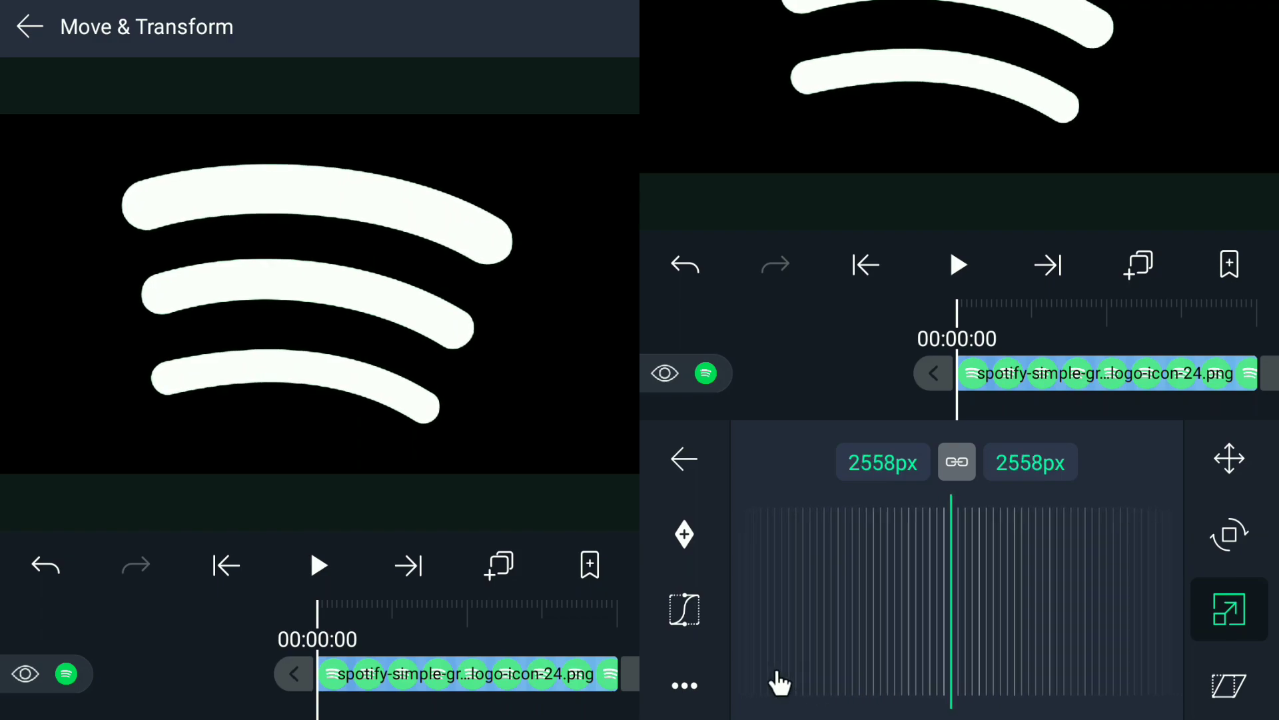
drag(997, 622, 766, 616)
drag(1001, 605, 937, 628)
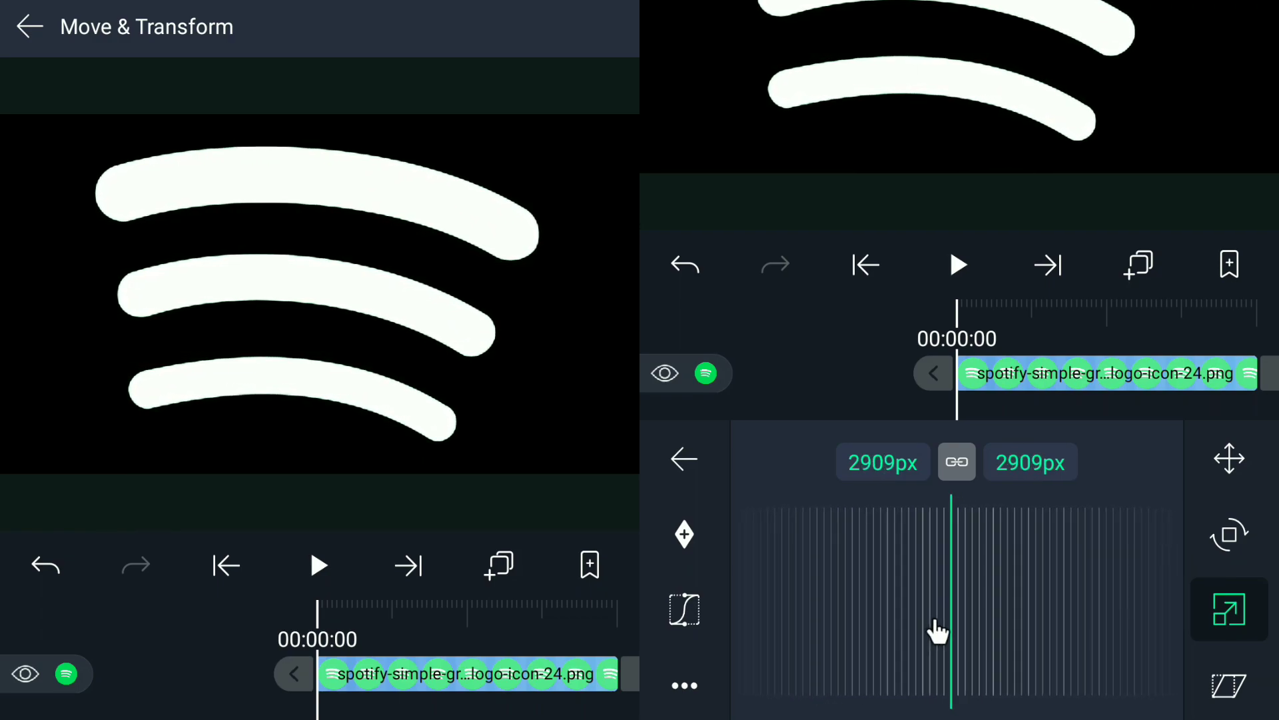
drag(996, 662, 933, 639)
drag(1066, 641, 947, 656)
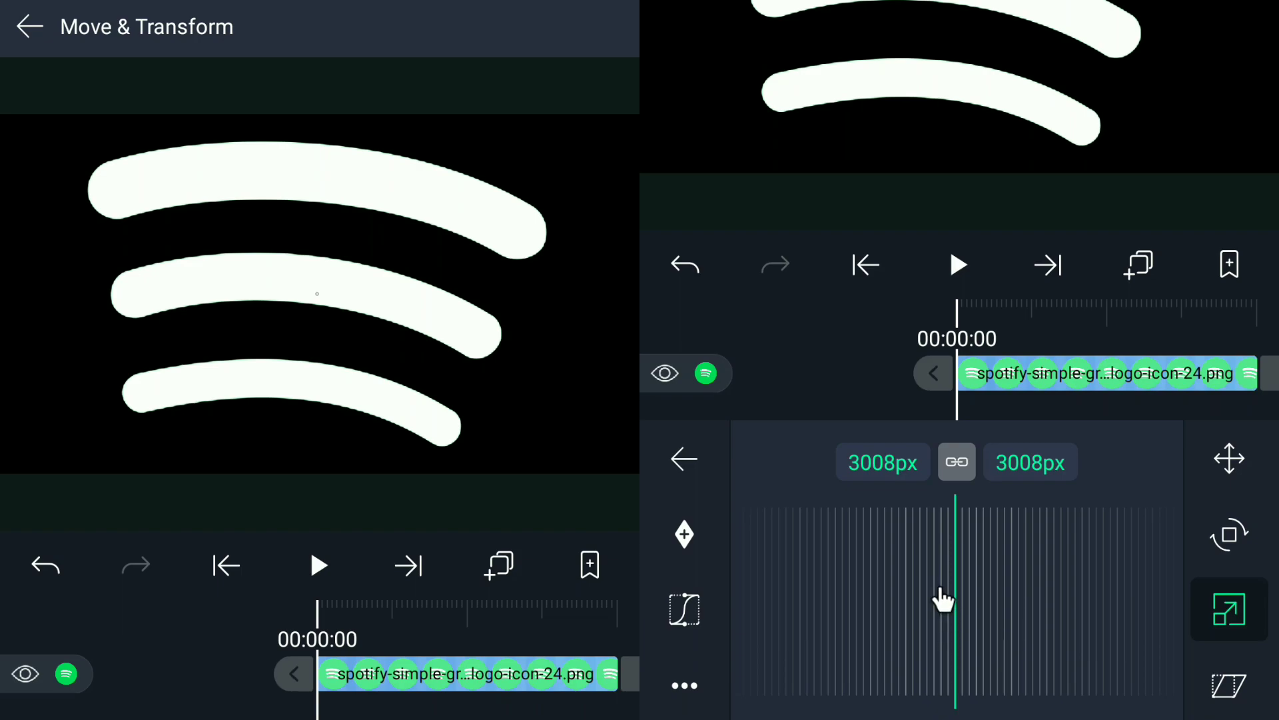
click(686, 530)
Add a scale keyframe at 00:00:35 and shrink the logo to 328px there.
drag(1157, 334, 1053, 339)
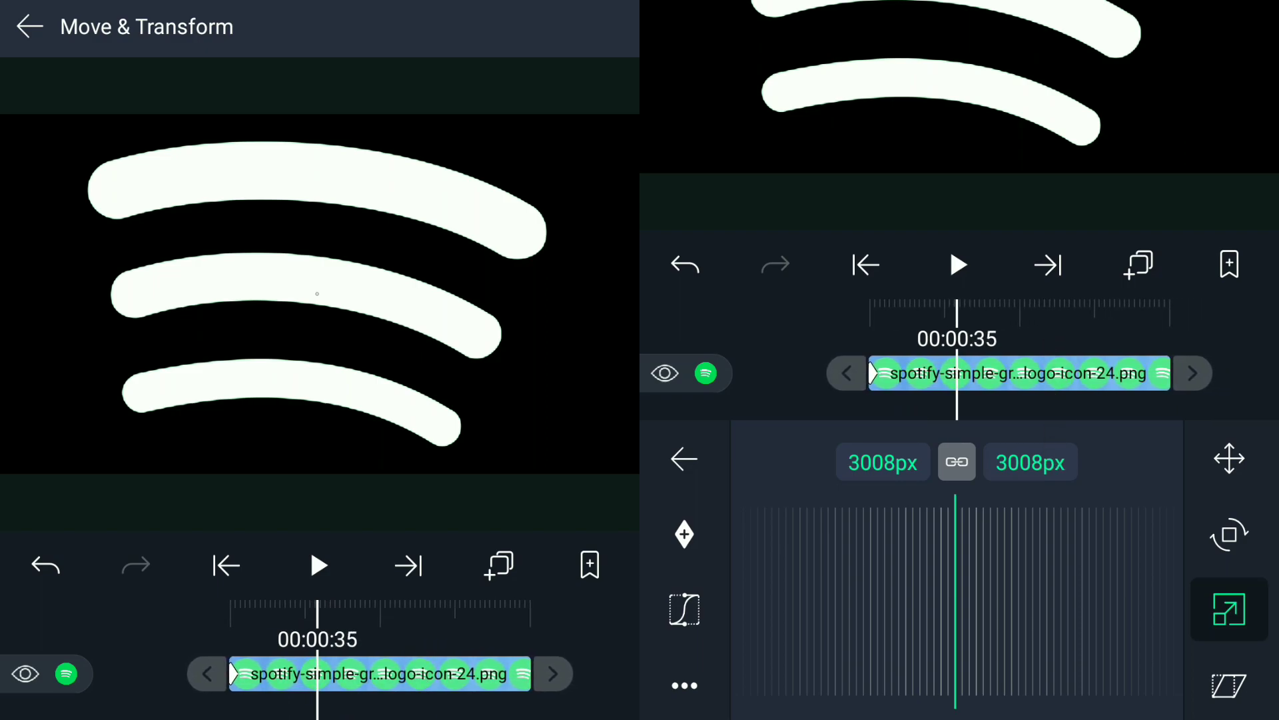
click(684, 537)
drag(877, 607, 1248, 634)
drag(880, 593, 1269, 629)
drag(886, 617, 1270, 629)
drag(897, 617, 1245, 626)
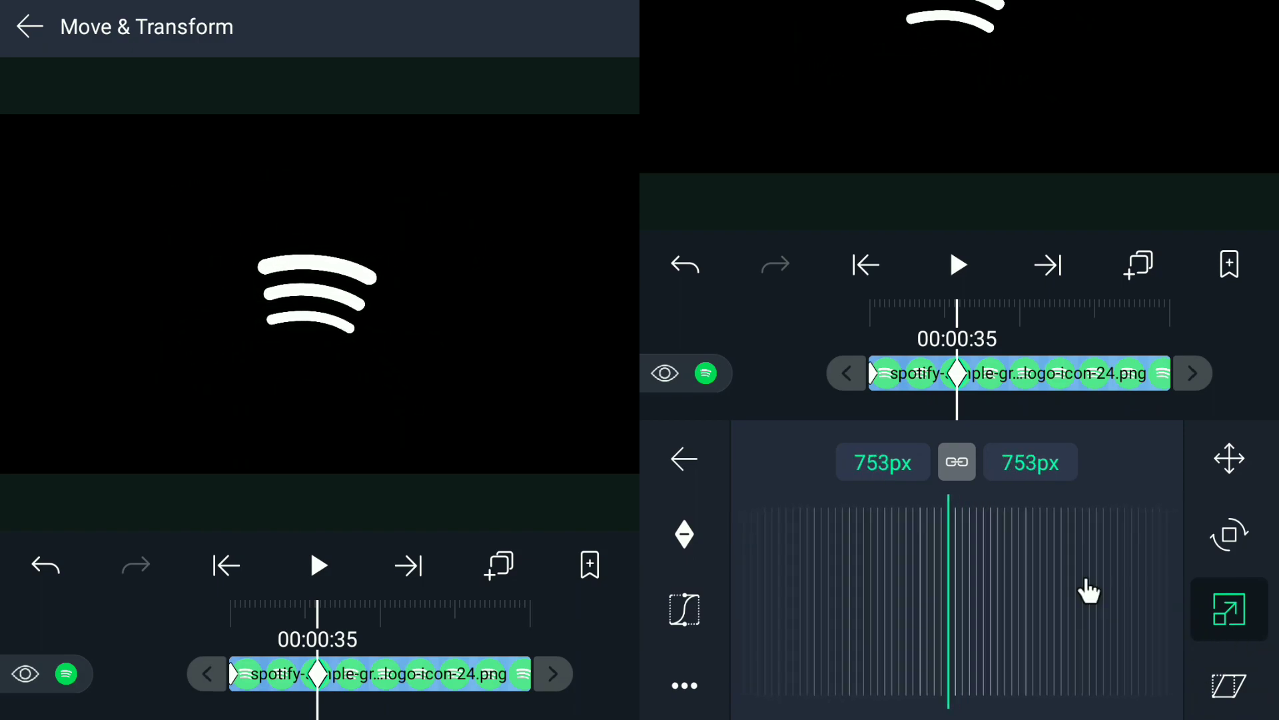
drag(979, 590, 1131, 623)
drag(1040, 572, 957, 586)
drag(1109, 613, 928, 612)
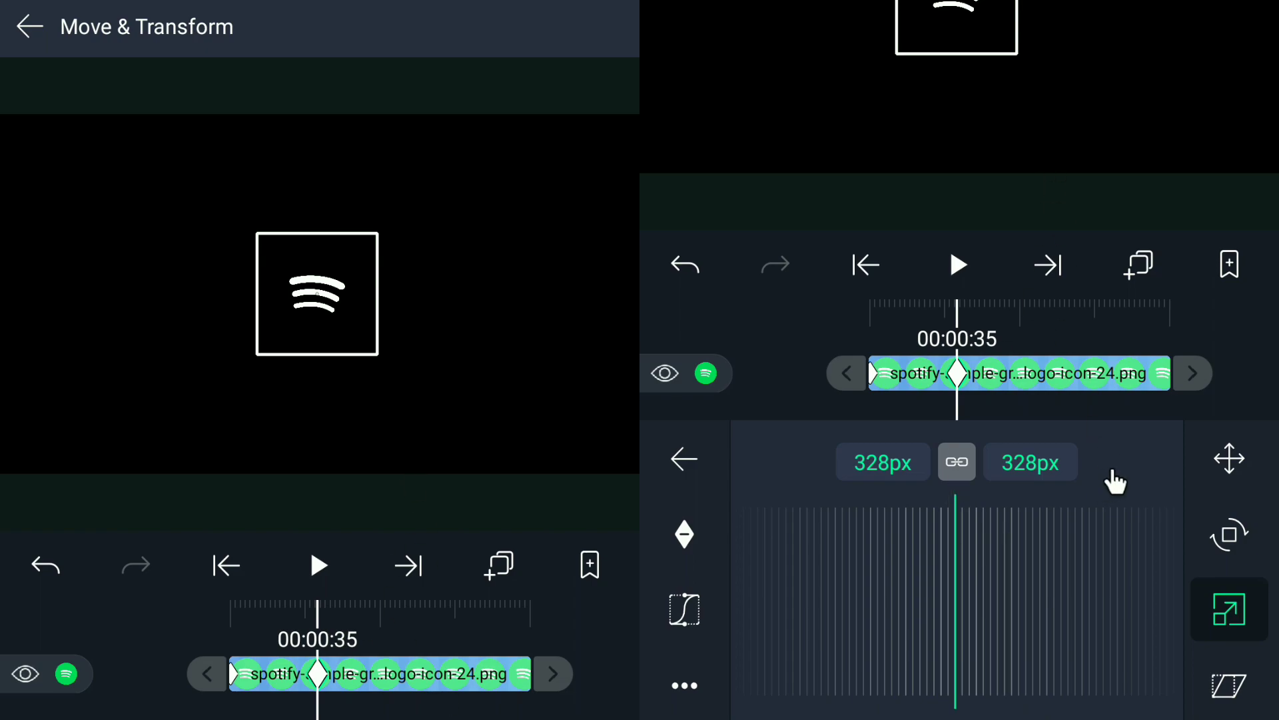
Bookmark the timeline at 00:00:35 and at 00:00:00.
click(1232, 266)
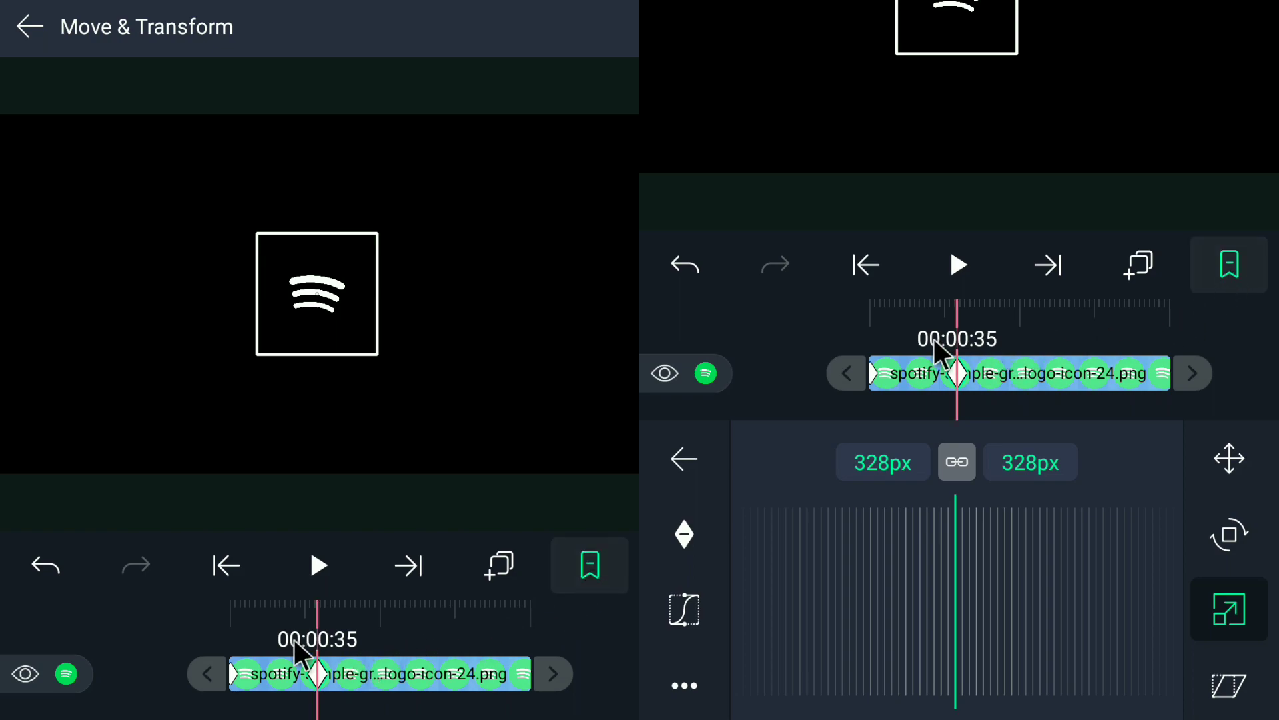
drag(928, 342, 1021, 353)
click(1229, 265)
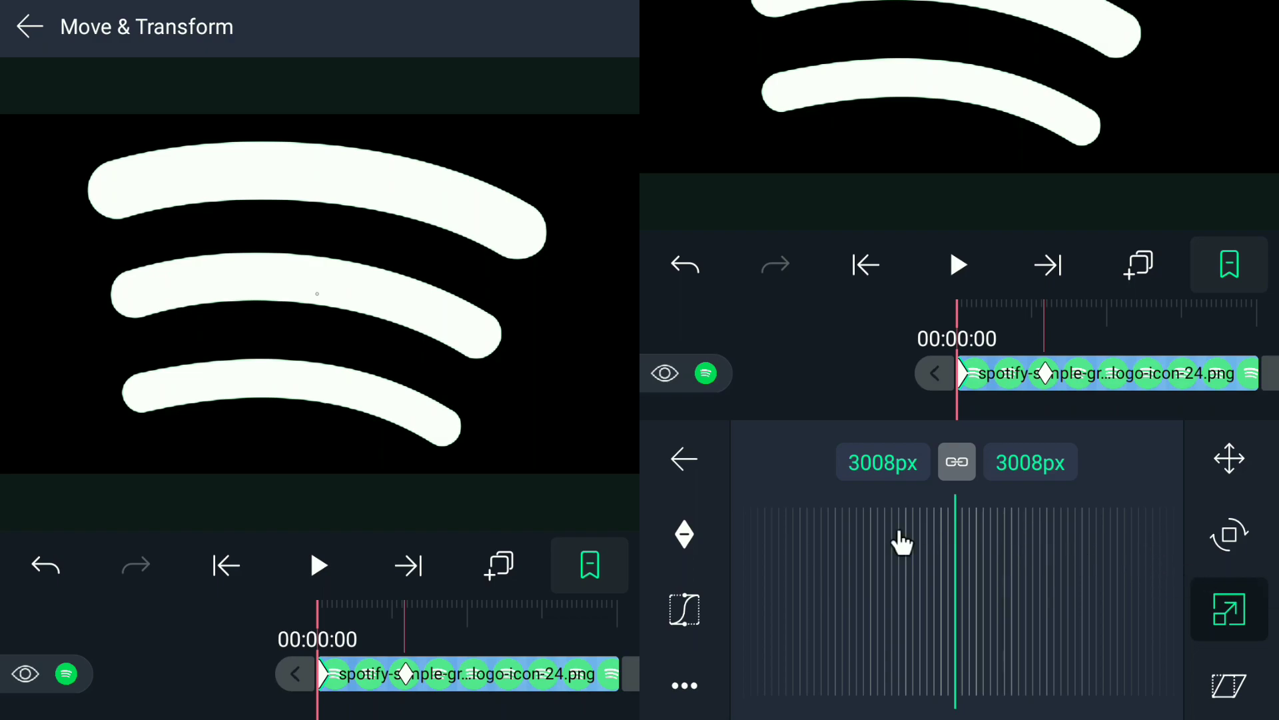
Rotate the logo to 20° and set a rotation keyframe at 00:00:00.
click(1231, 537)
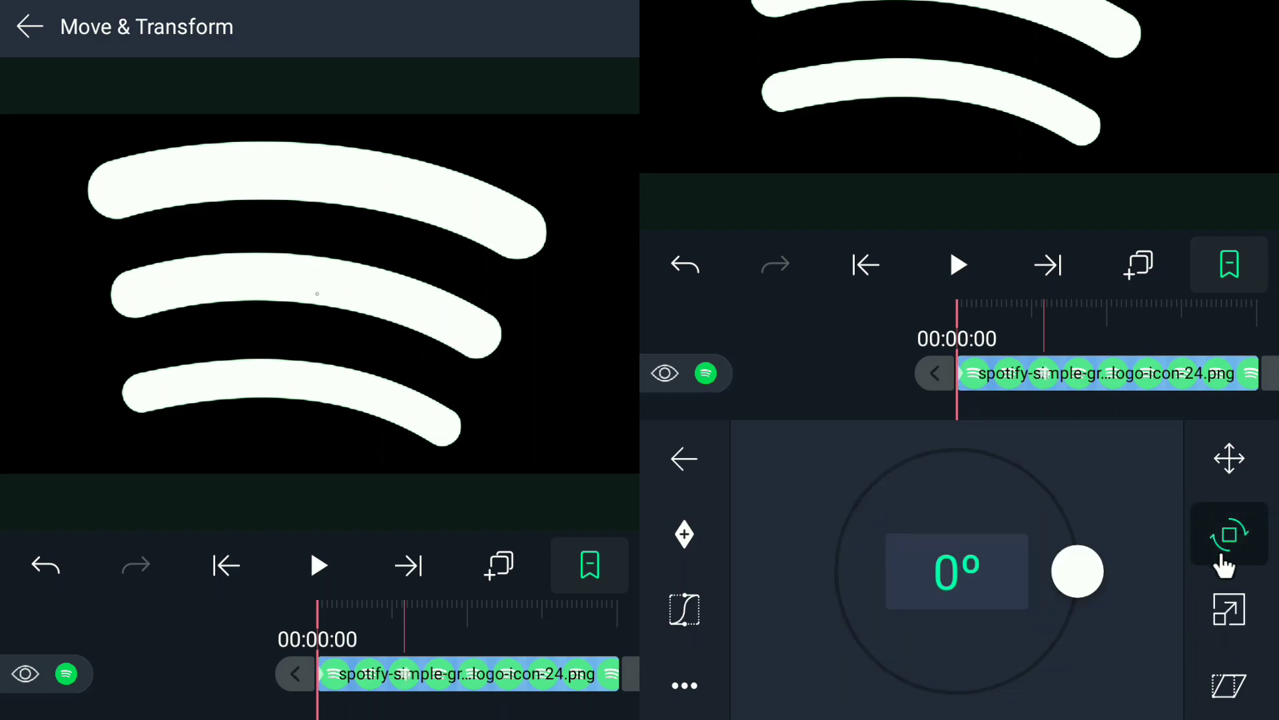
drag(1083, 574, 1083, 531)
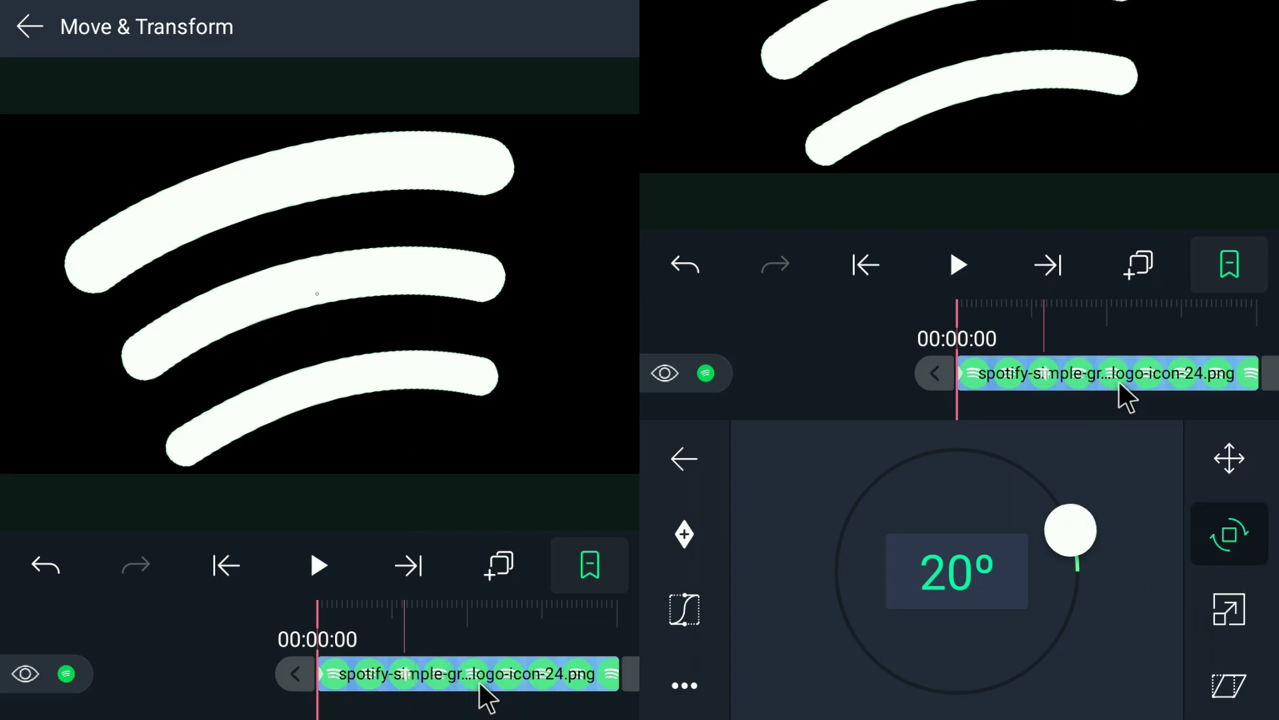
click(685, 533)
Add a rotation keyframe at 00:00:35 with the logo straightened to 0°.
drag(1162, 365, 1062, 369)
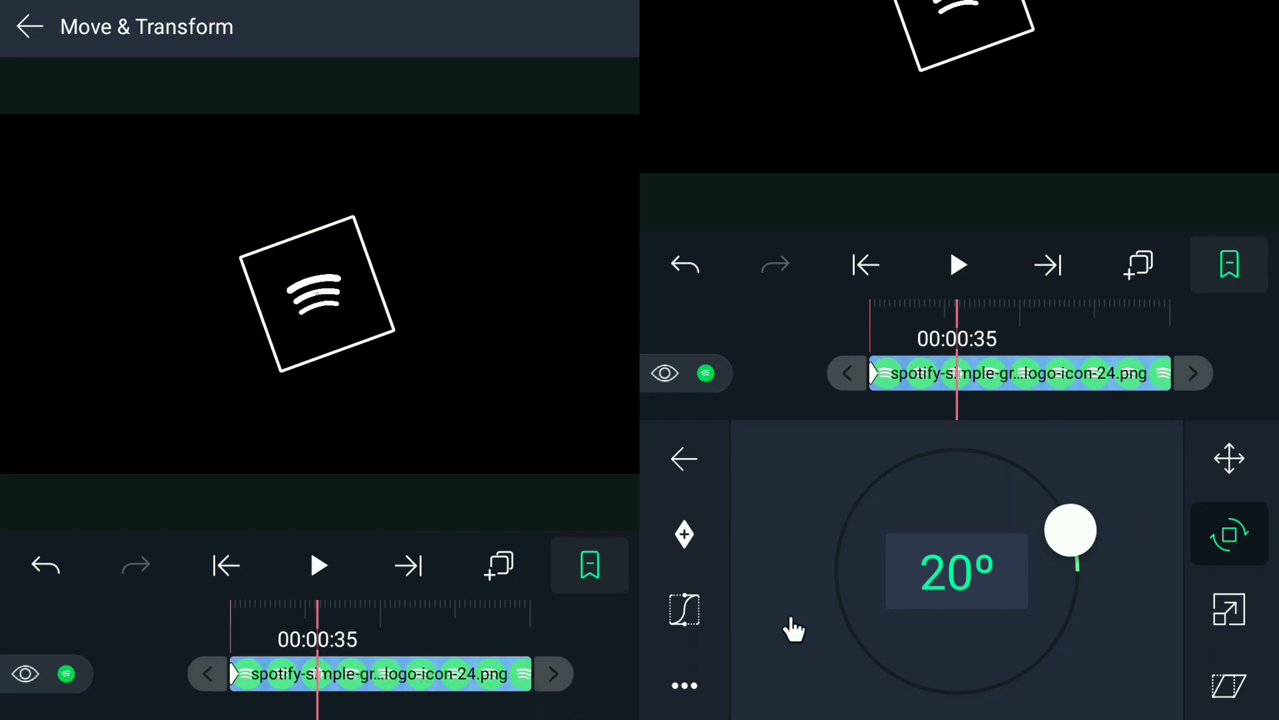
click(685, 533)
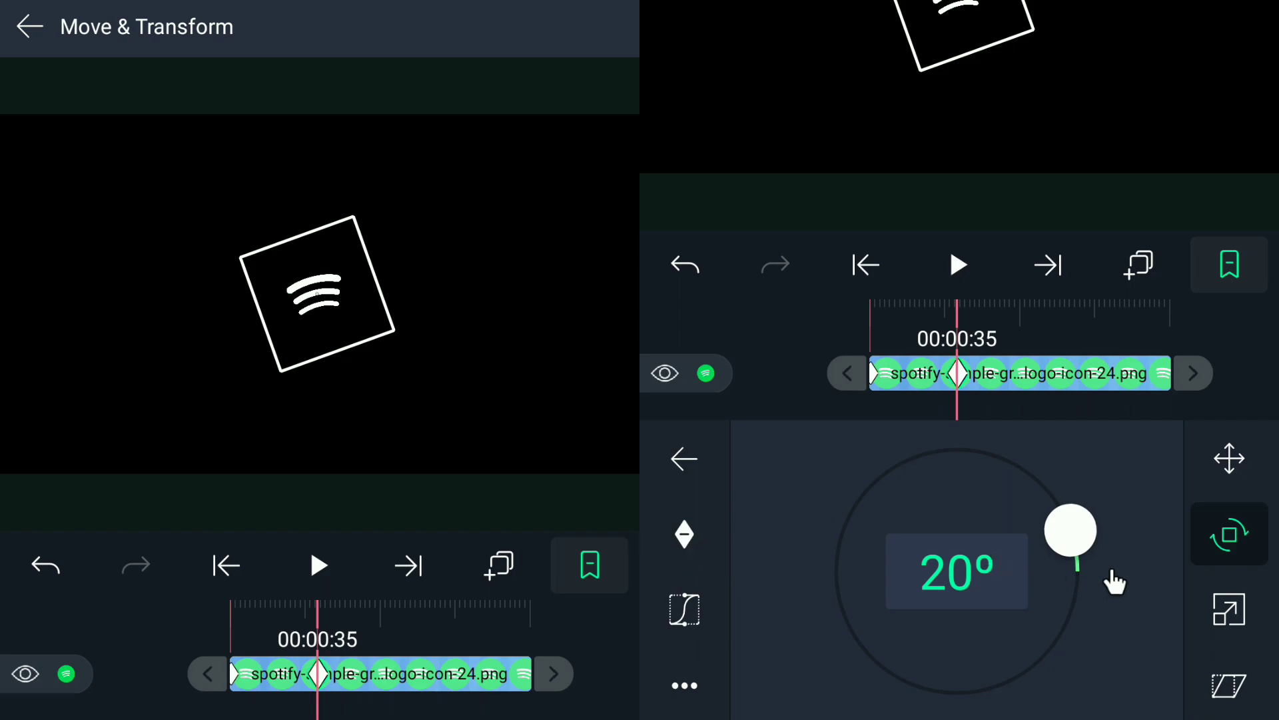
drag(1086, 546, 1097, 588)
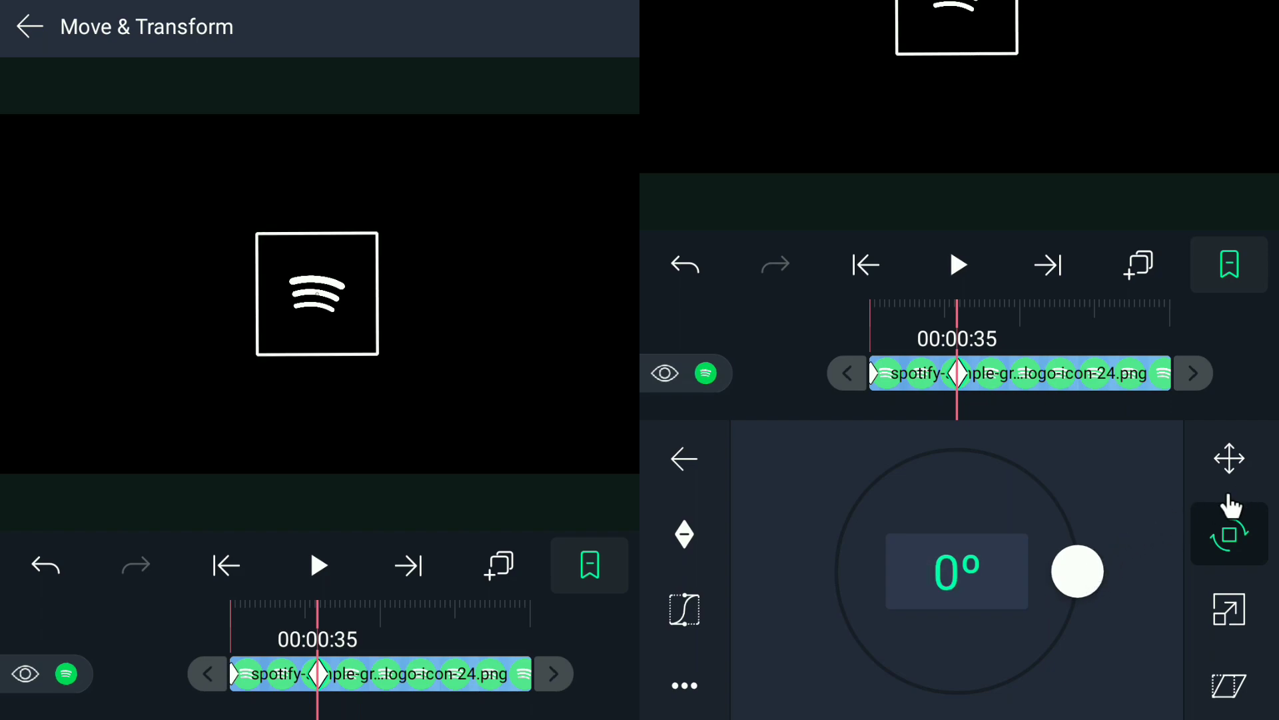
Shape the rotation's Bezier easing curve into a strong ease-out.
click(704, 612)
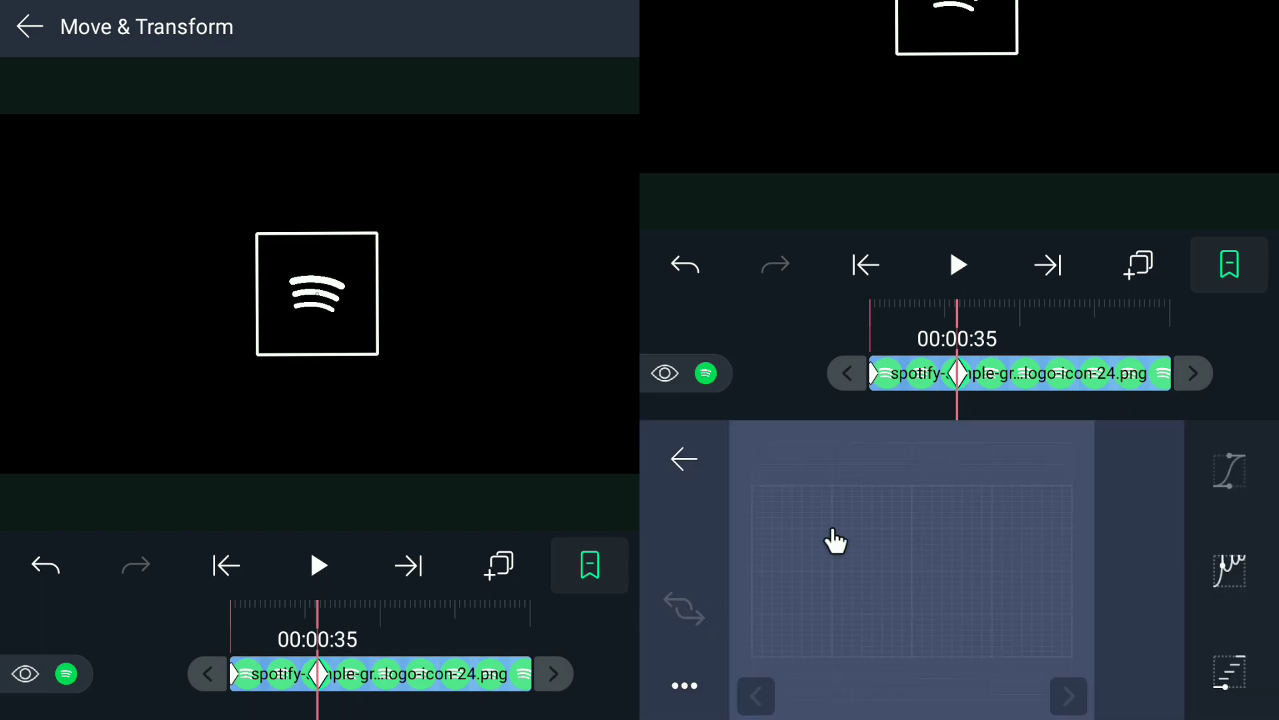
drag(1006, 354, 1046, 378)
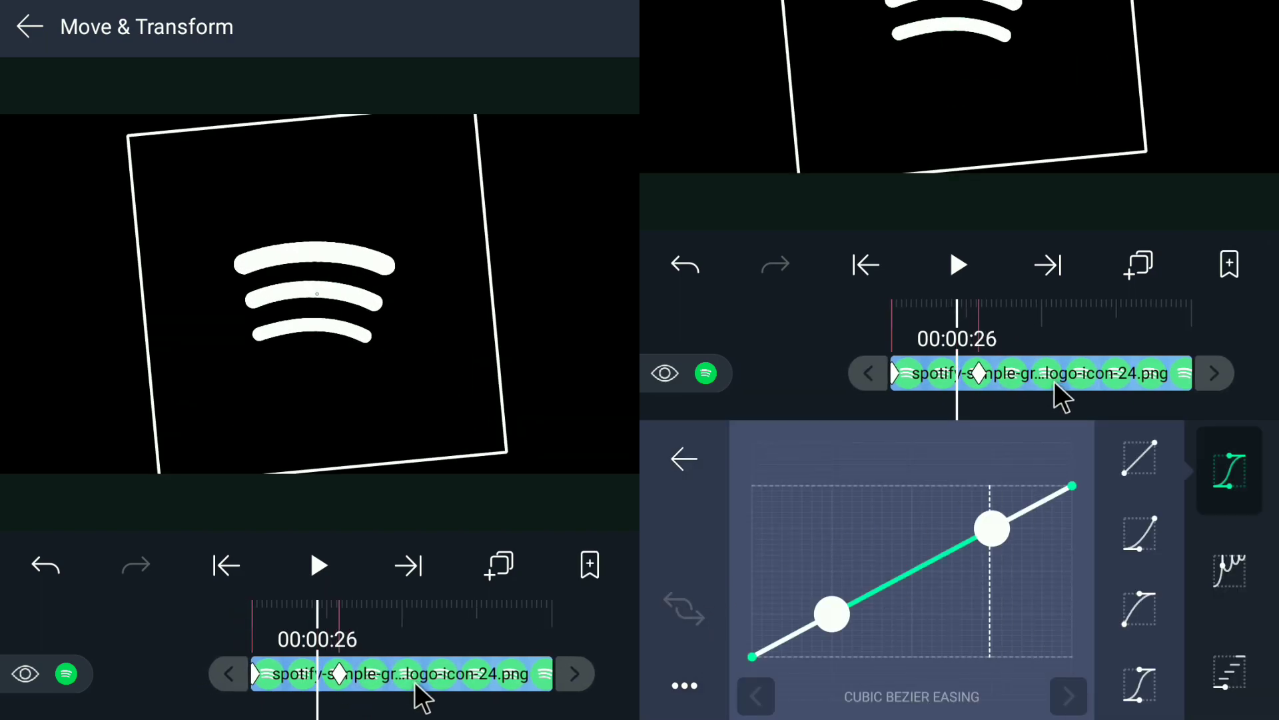
drag(831, 610, 752, 556)
drag(992, 529, 841, 484)
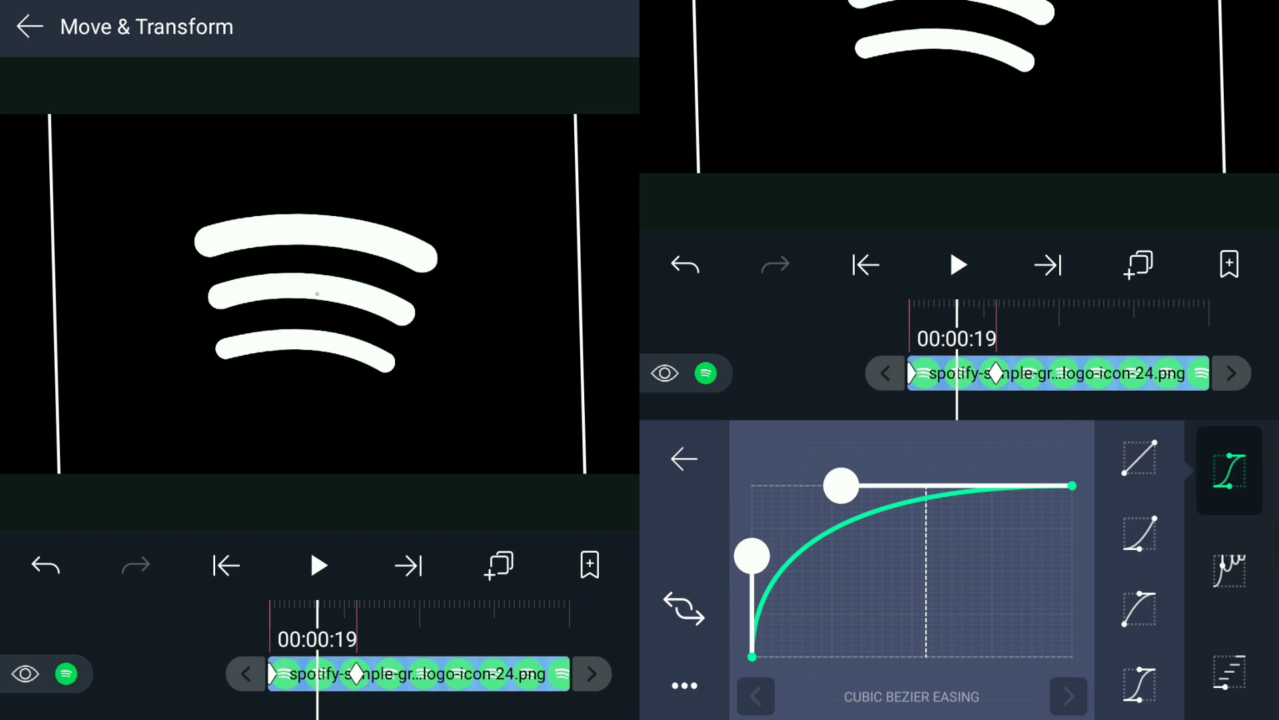
click(684, 459)
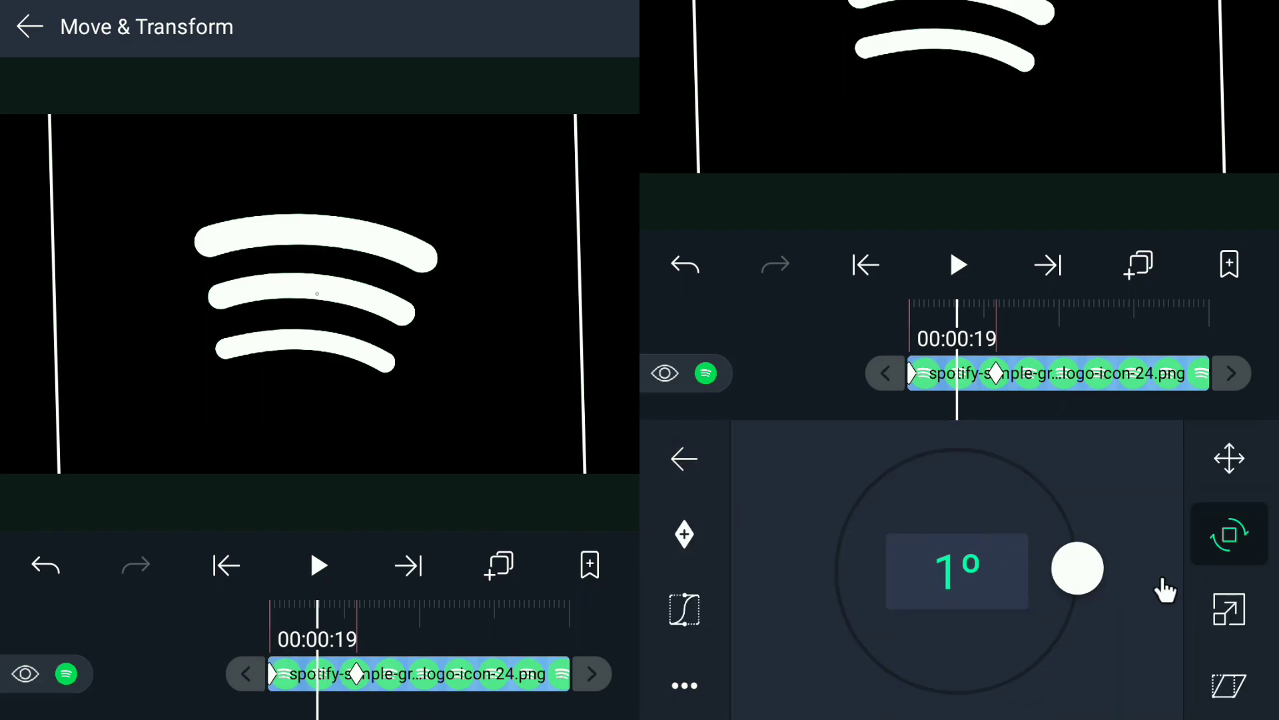
Give the scale animation the same strong Bezier ease-out curve.
click(1230, 616)
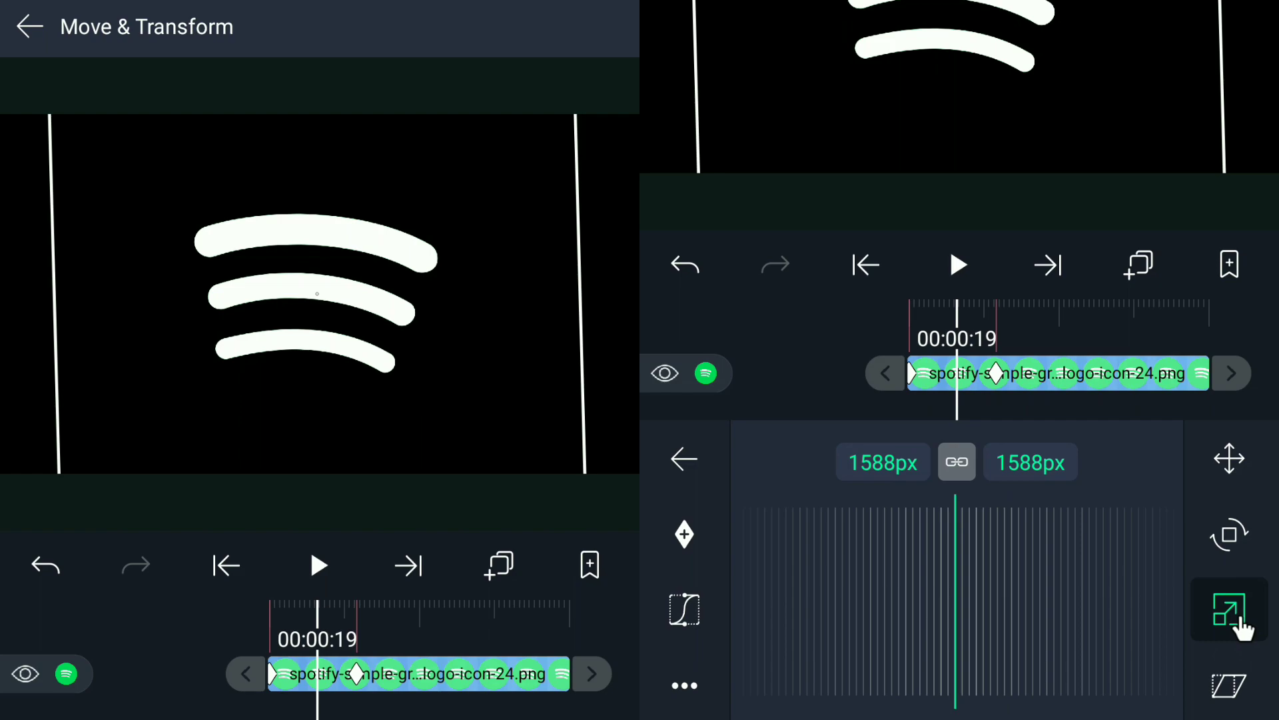
click(687, 608)
drag(843, 627, 754, 550)
drag(994, 531, 846, 485)
Play the animation from the start, then return to the project timeline.
drag(1068, 334, 1163, 347)
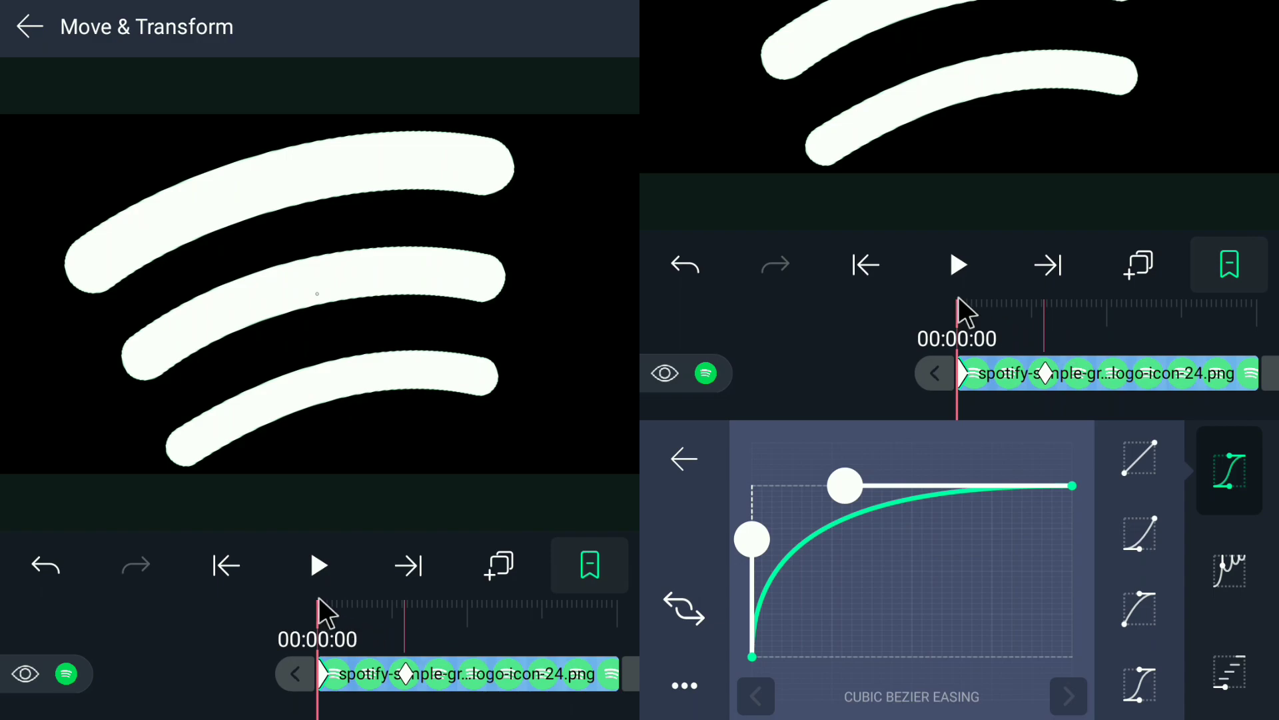
click(957, 267)
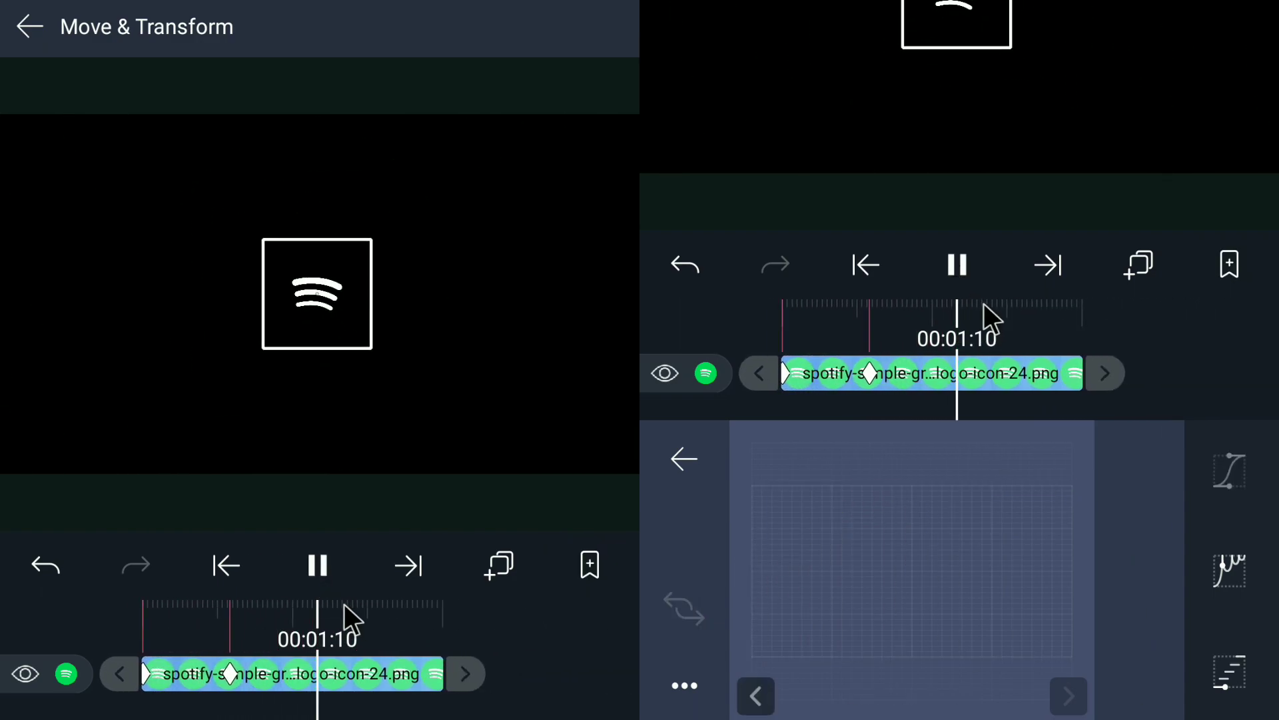
click(1159, 385)
scroll(1166, 389, up, 5)
Preview the animation on the timeline and stop playback.
scroll(1173, 394, up, 2)
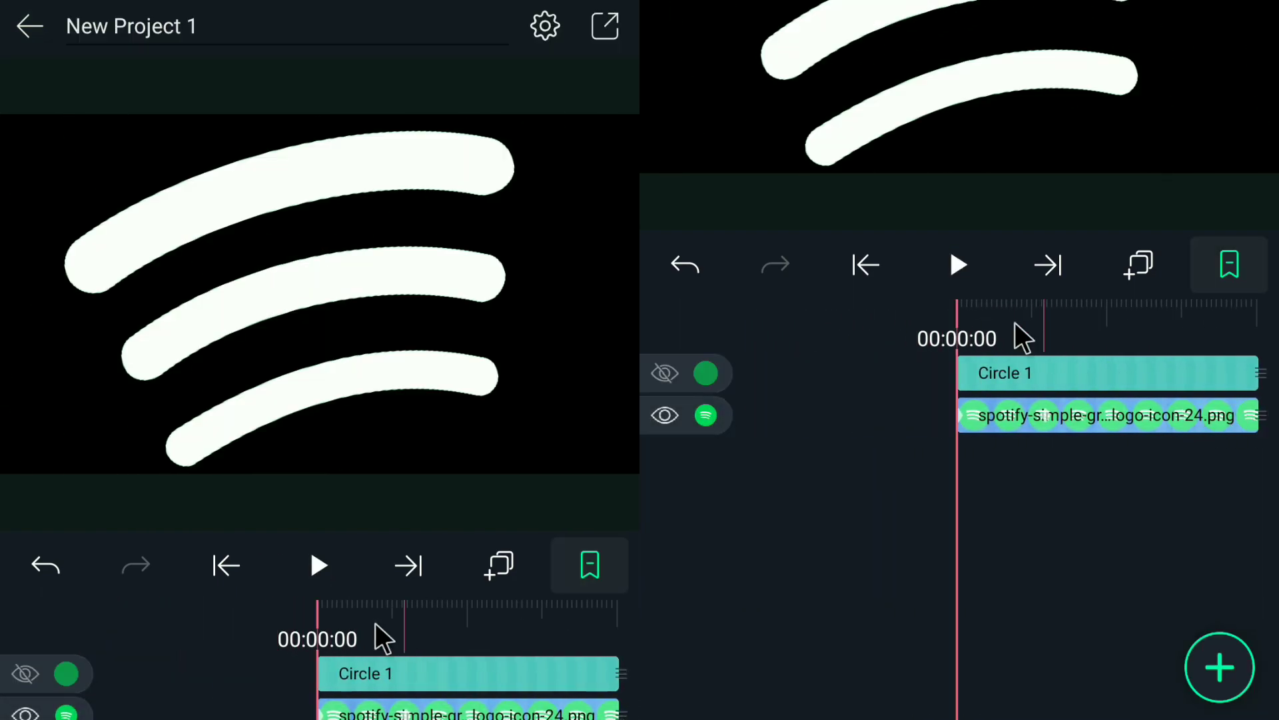
click(963, 270)
click(1122, 465)
scroll(1121, 465, up, 5)
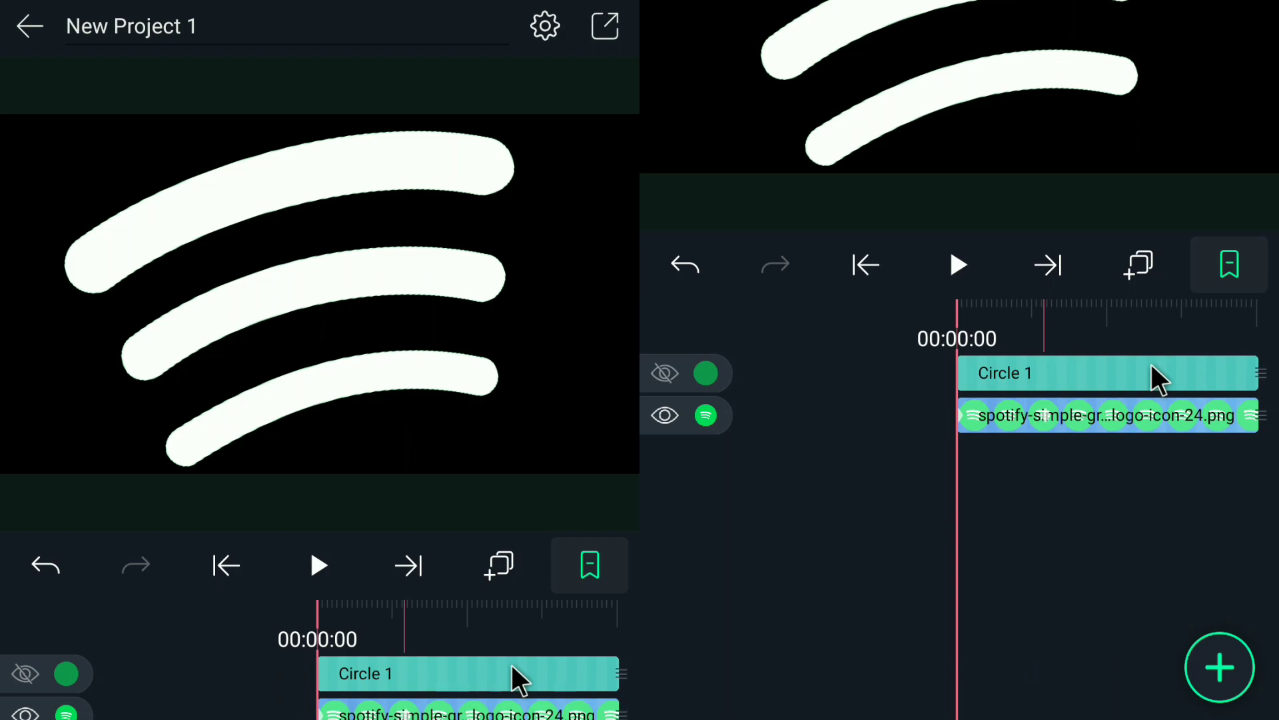
Add the Drawing Progress effect to the Spotify logo clip.
click(1076, 413)
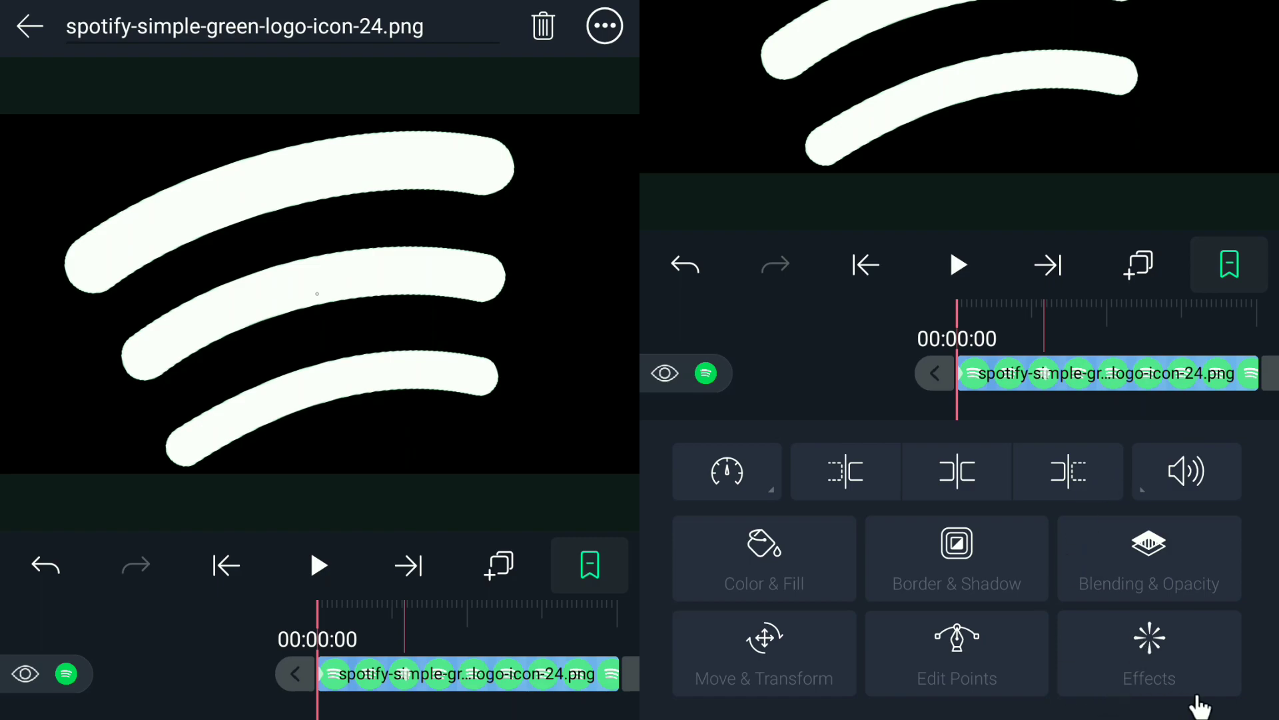
click(1197, 653)
click(1082, 522)
click(222, 195)
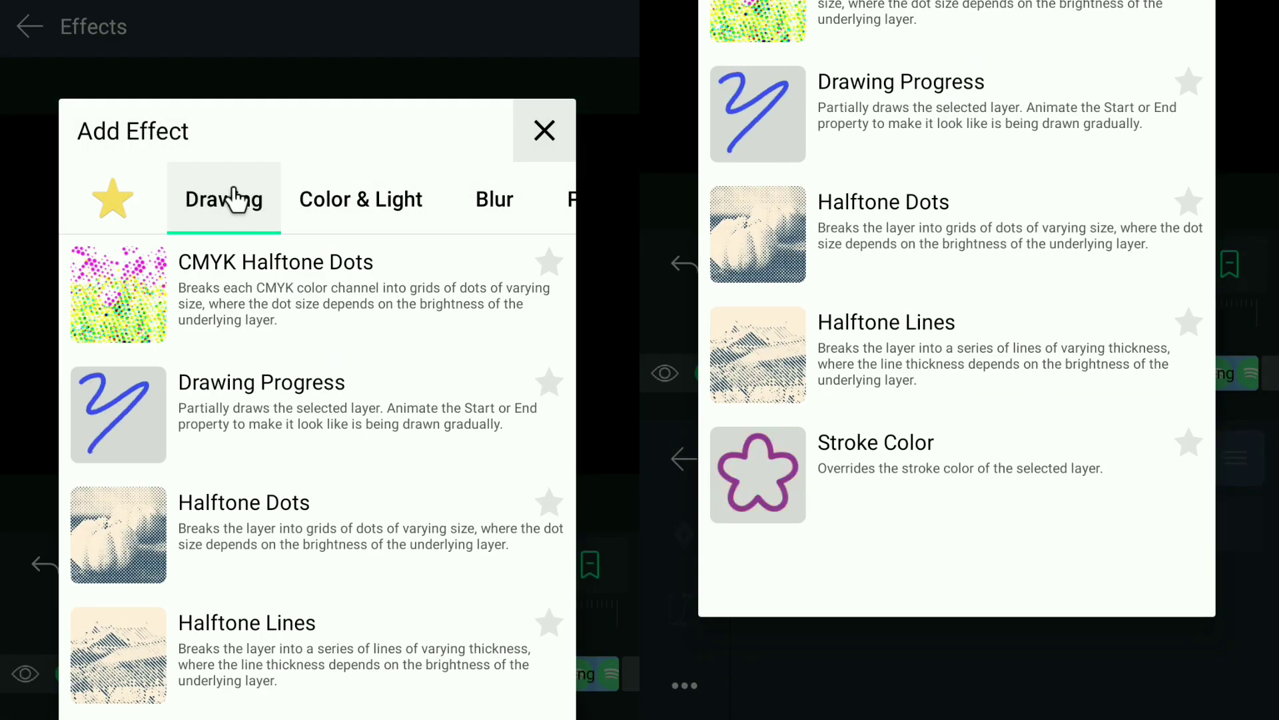
click(230, 430)
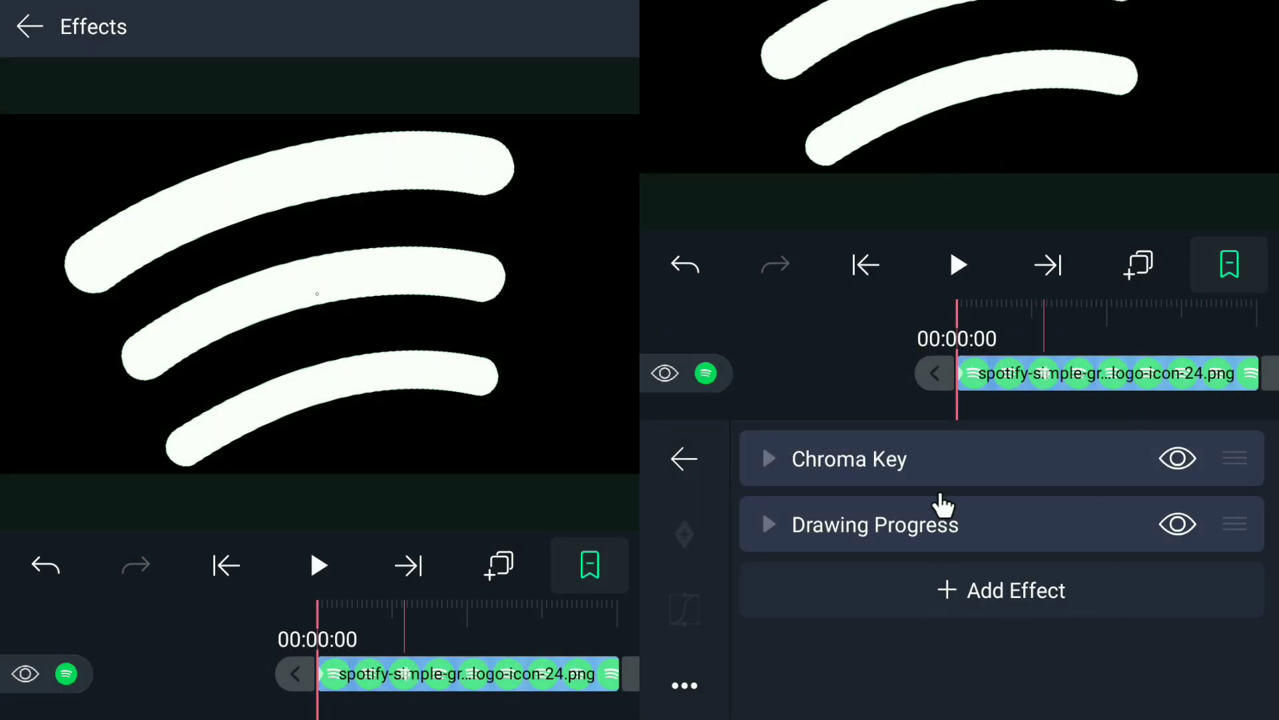
Set Drawing Progress End to 19.5 with a keyframe at 00:00:00.
click(926, 533)
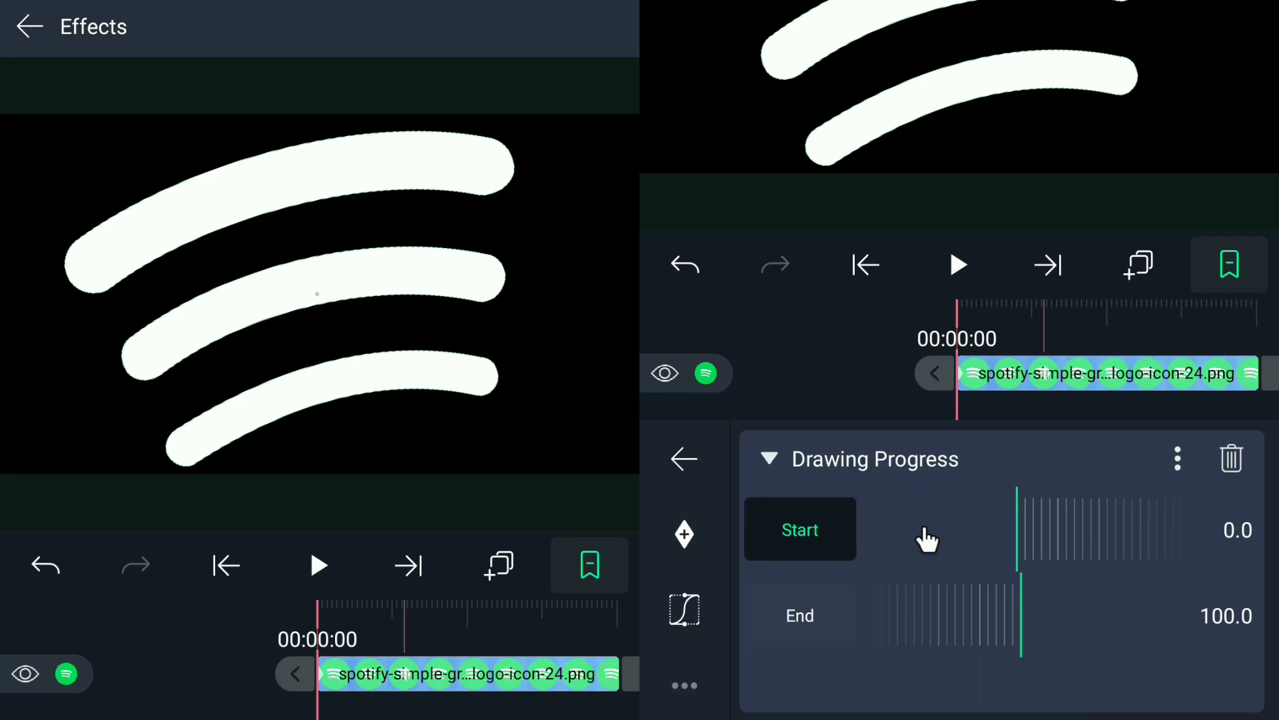
click(802, 617)
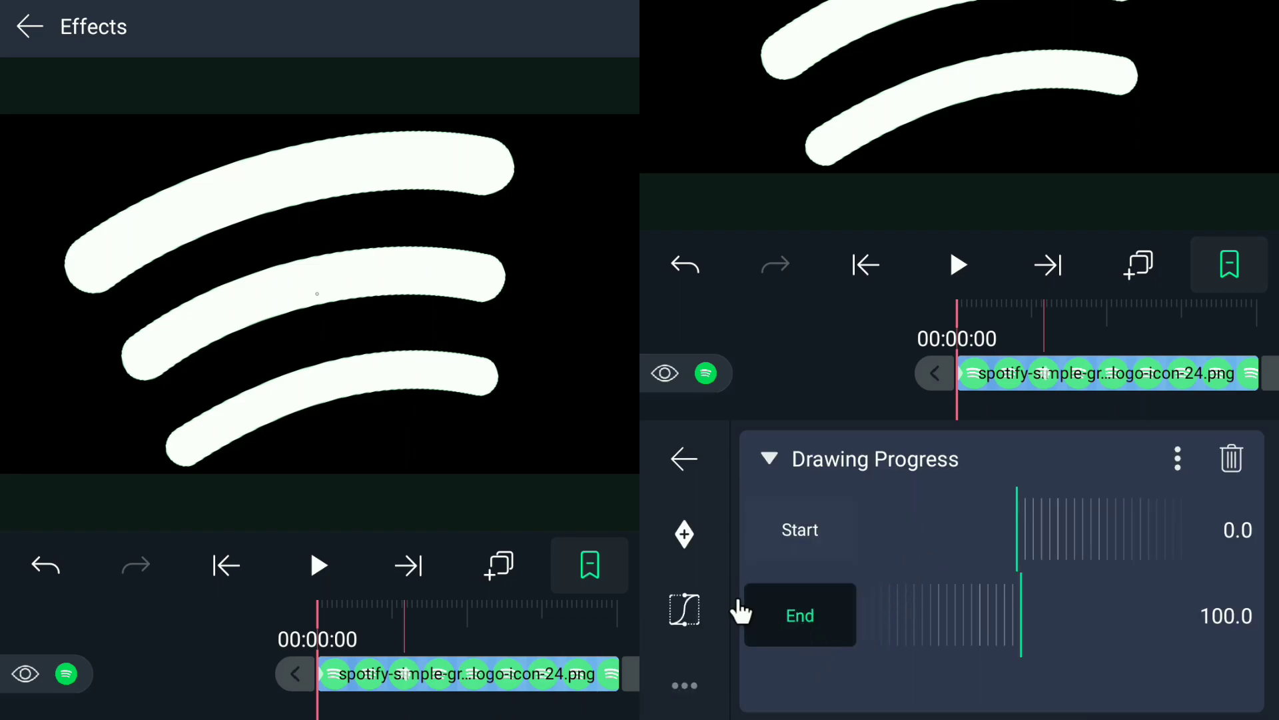
mouse_move(937, 604)
mouse_down()
mouse_move(1233, 633)
mouse_move(1112, 625)
mouse_move(1193, 663)
mouse_move(1086, 656)
mouse_move(1111, 630)
mouse_move(1076, 620)
mouse_up()
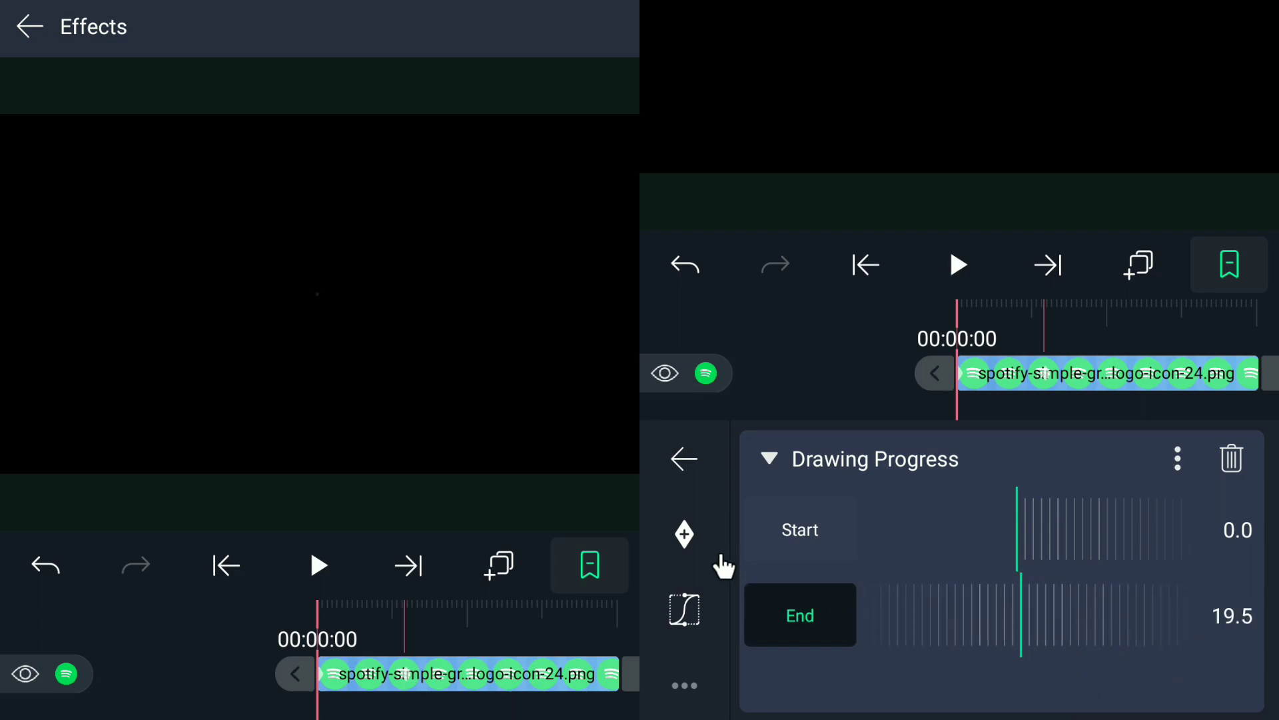
click(686, 539)
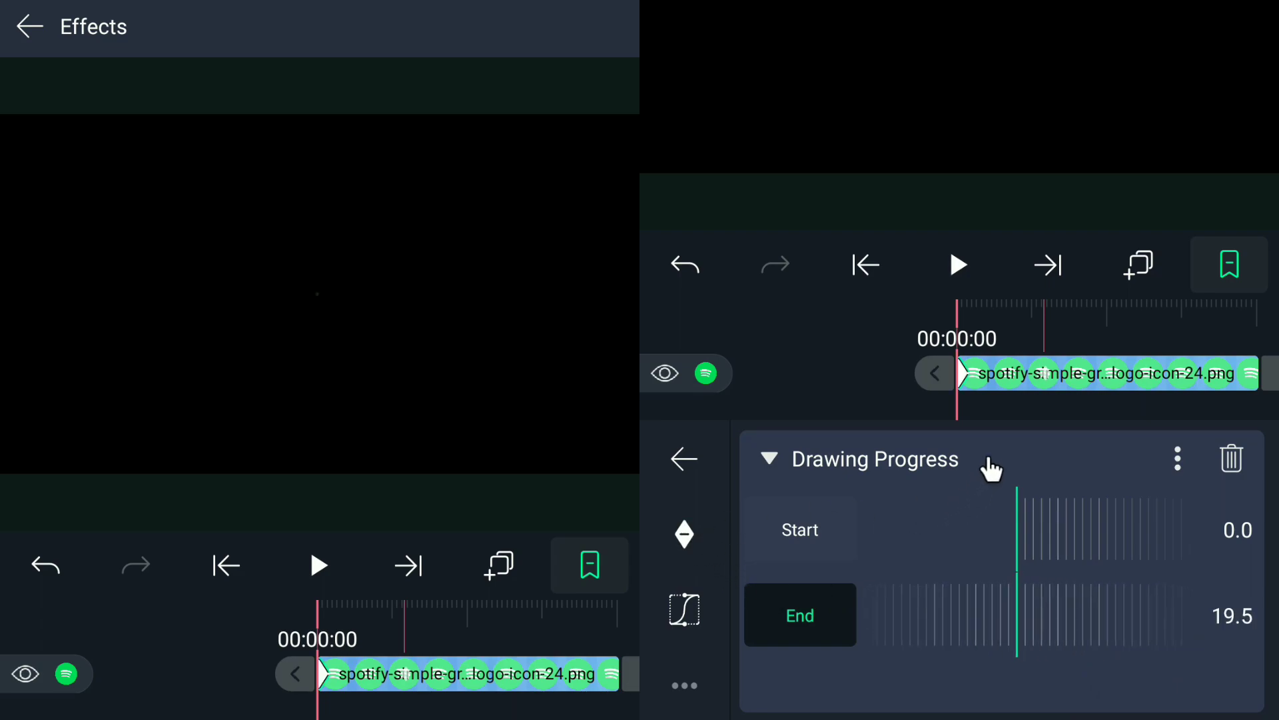
At 00:00:10, raise Drawing Progress End to 77.0.
drag(1082, 337, 1046, 347)
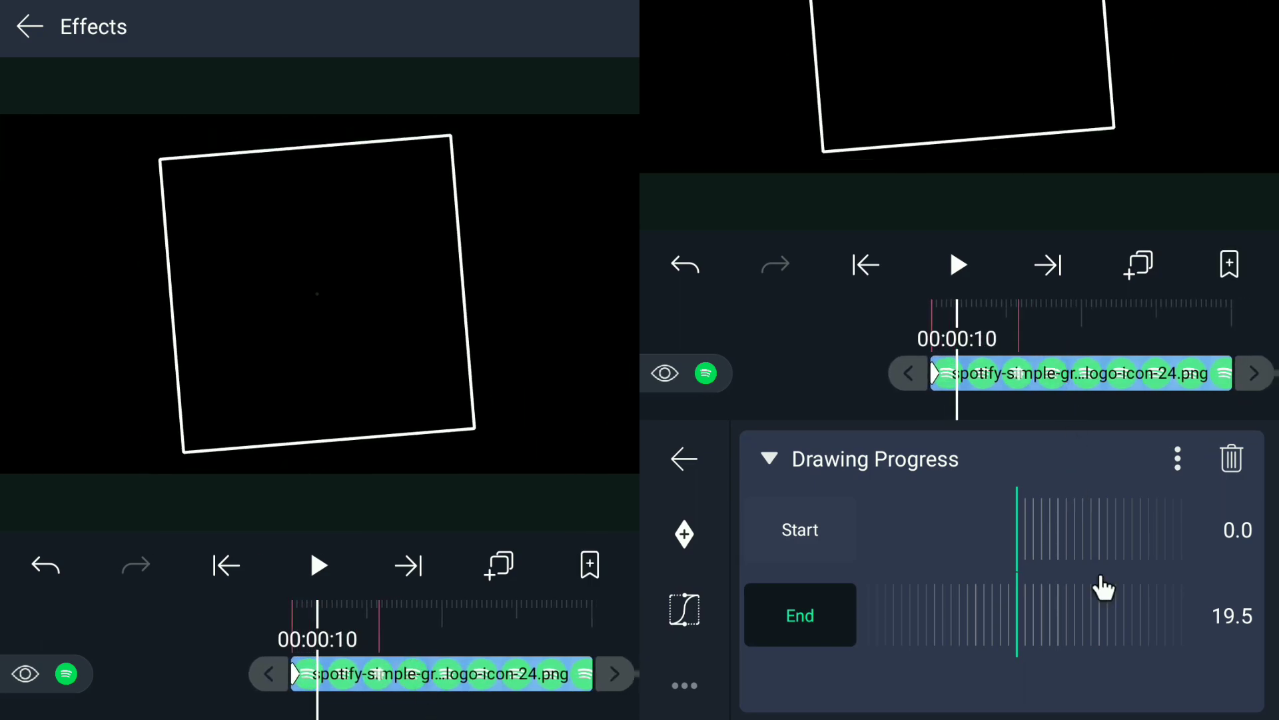
drag(1093, 617, 1006, 646)
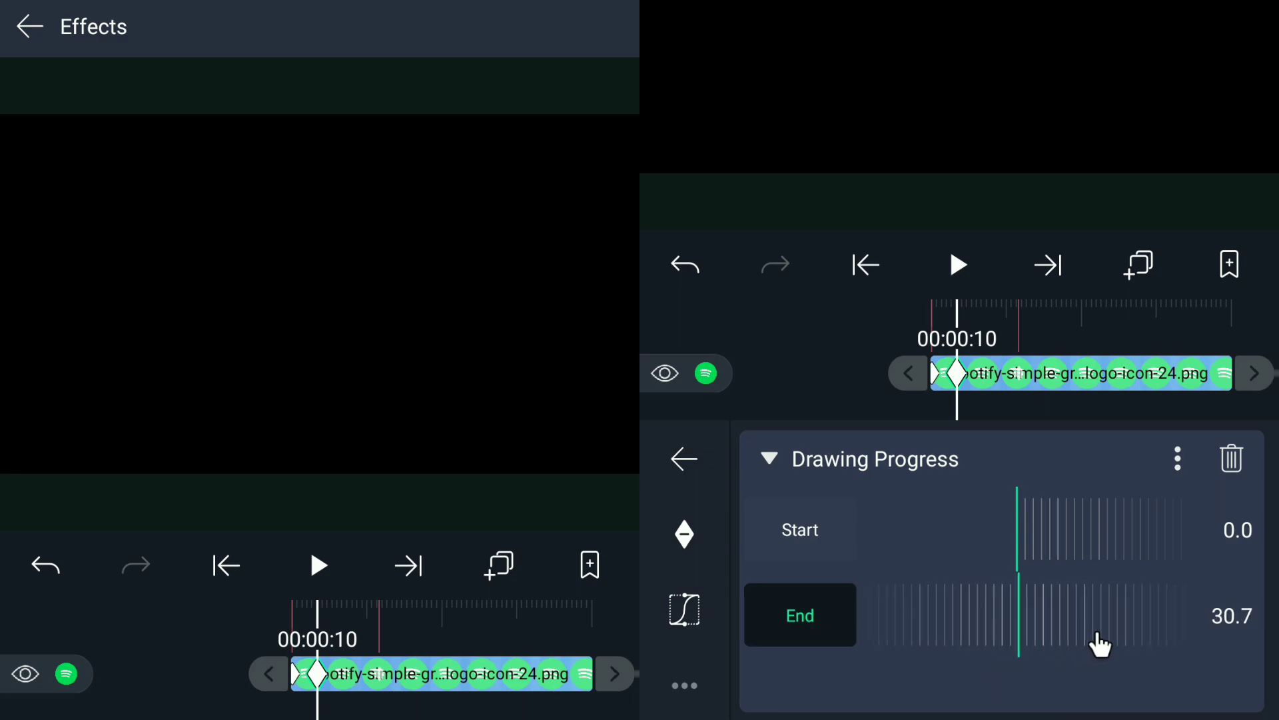
drag(1100, 645, 1005, 654)
drag(1090, 627, 1002, 650)
mouse_move(971, 602)
mouse_down()
mouse_move(973, 623)
mouse_move(1023, 624)
mouse_up()
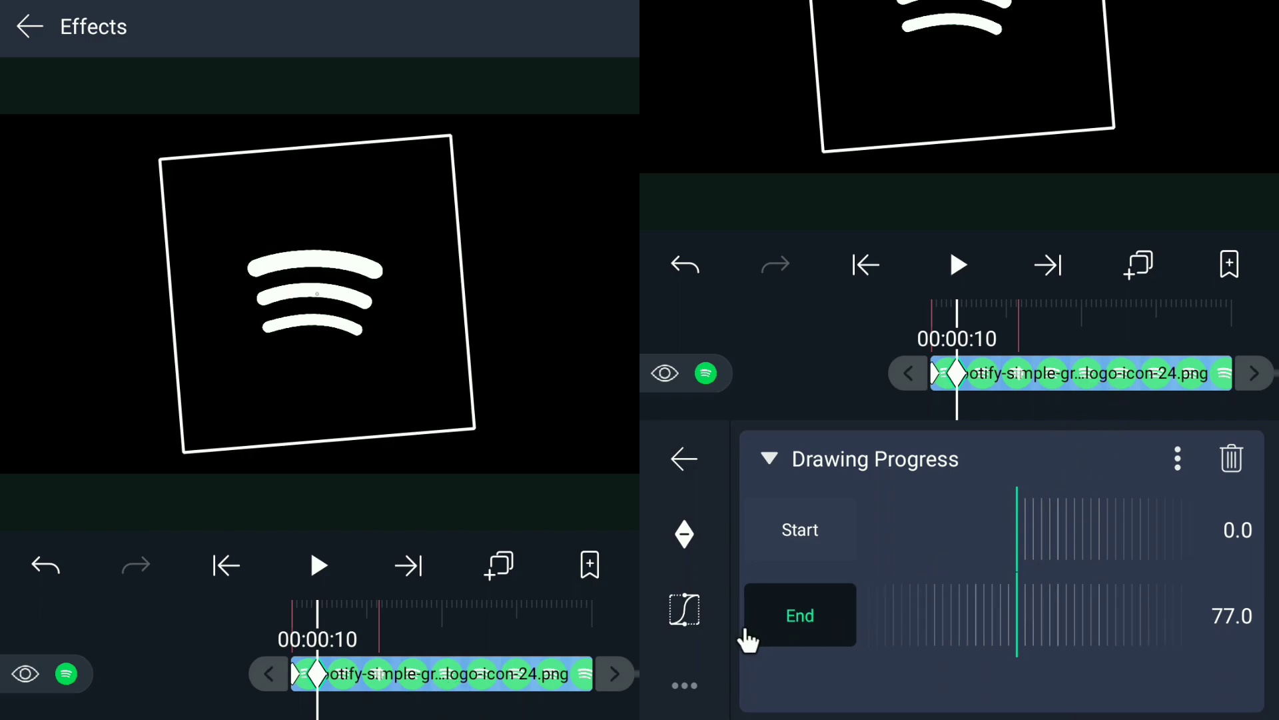
Drag the Drawing Progress easing handles into a steep ease-out, then return to New Project 1.
click(683, 607)
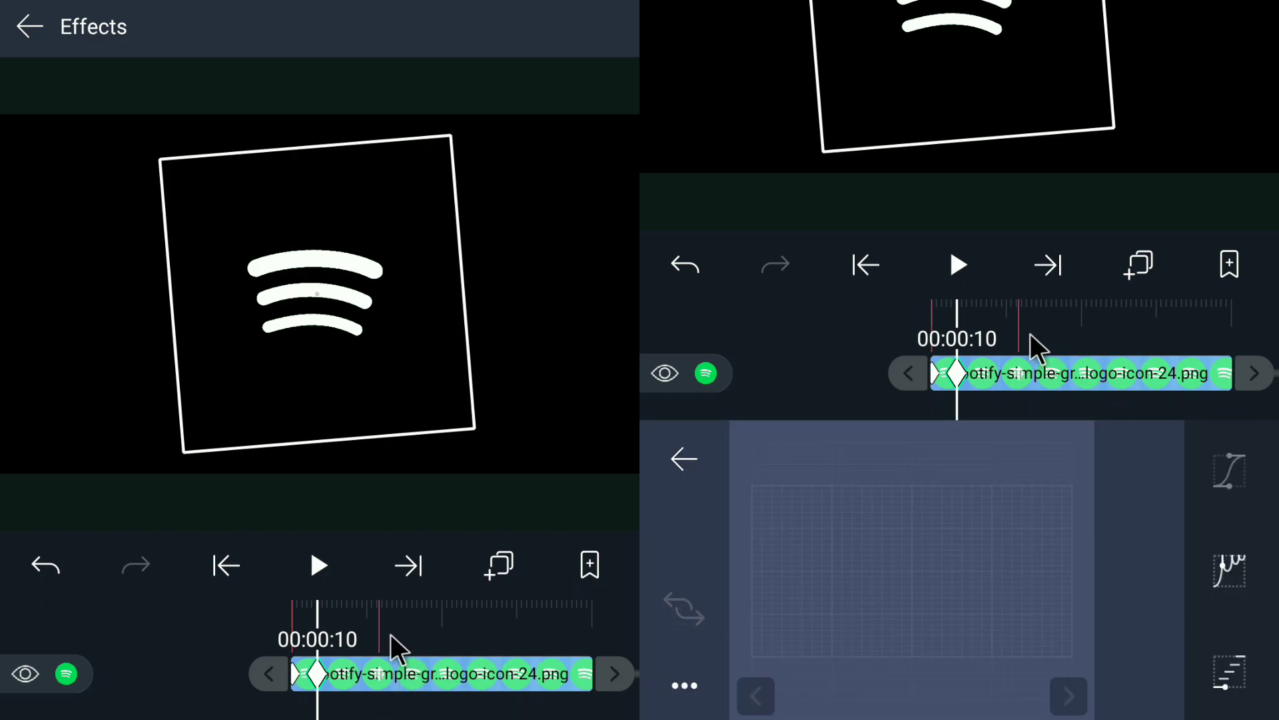
drag(368, 622, 382, 627)
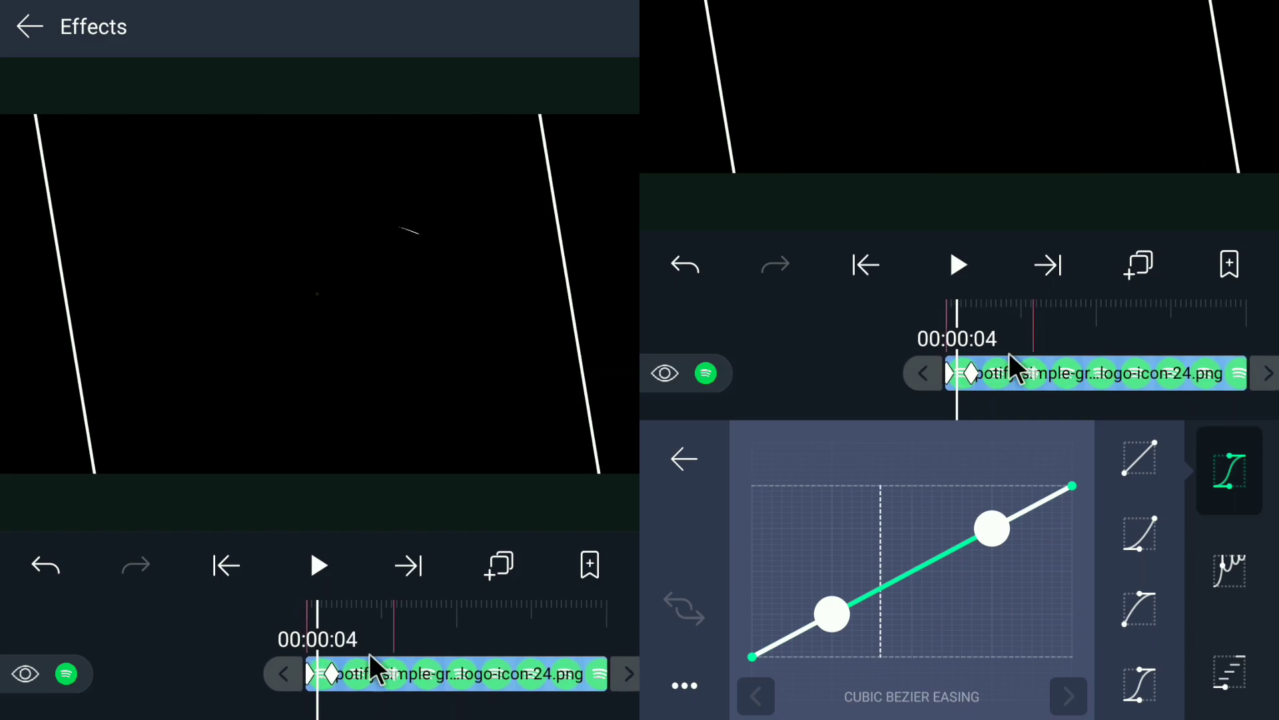
drag(832, 609, 742, 550)
drag(998, 529, 890, 448)
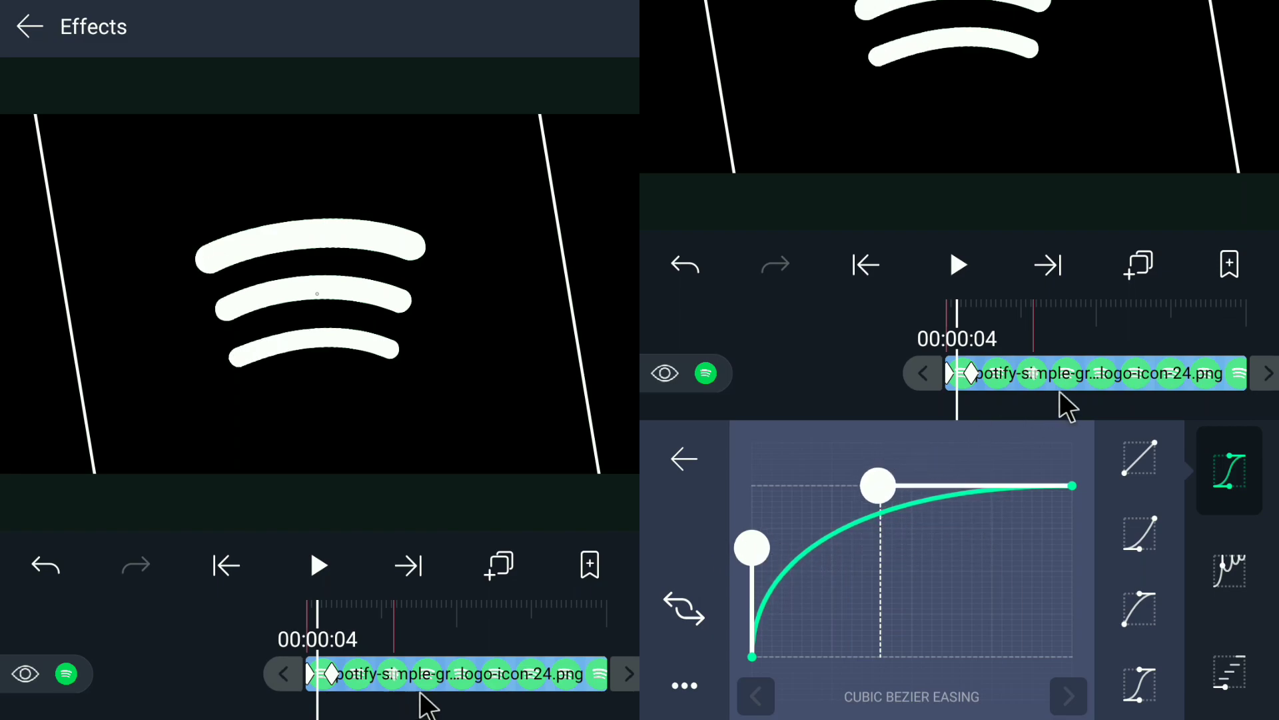
scroll(1086, 383, up, 2)
drag(865, 490, 848, 486)
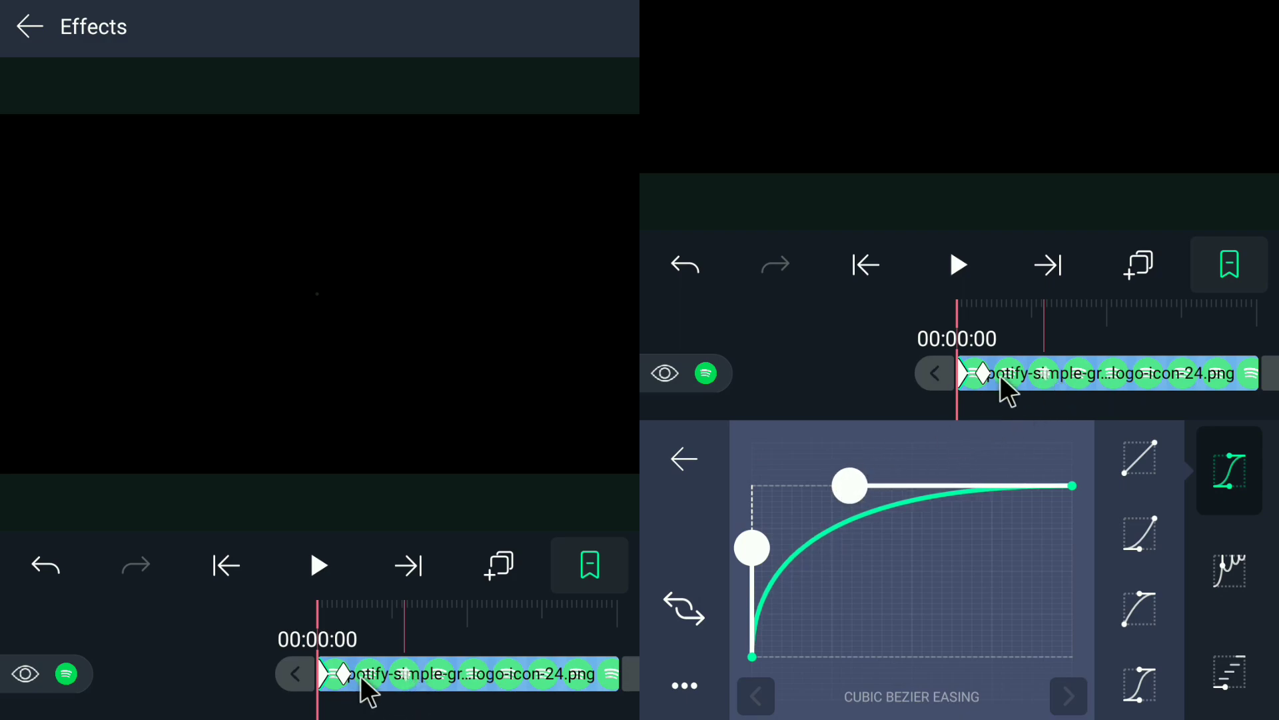
click(1013, 317)
Preview the animation several times, rewinding to the start of the project at the end.
click(960, 273)
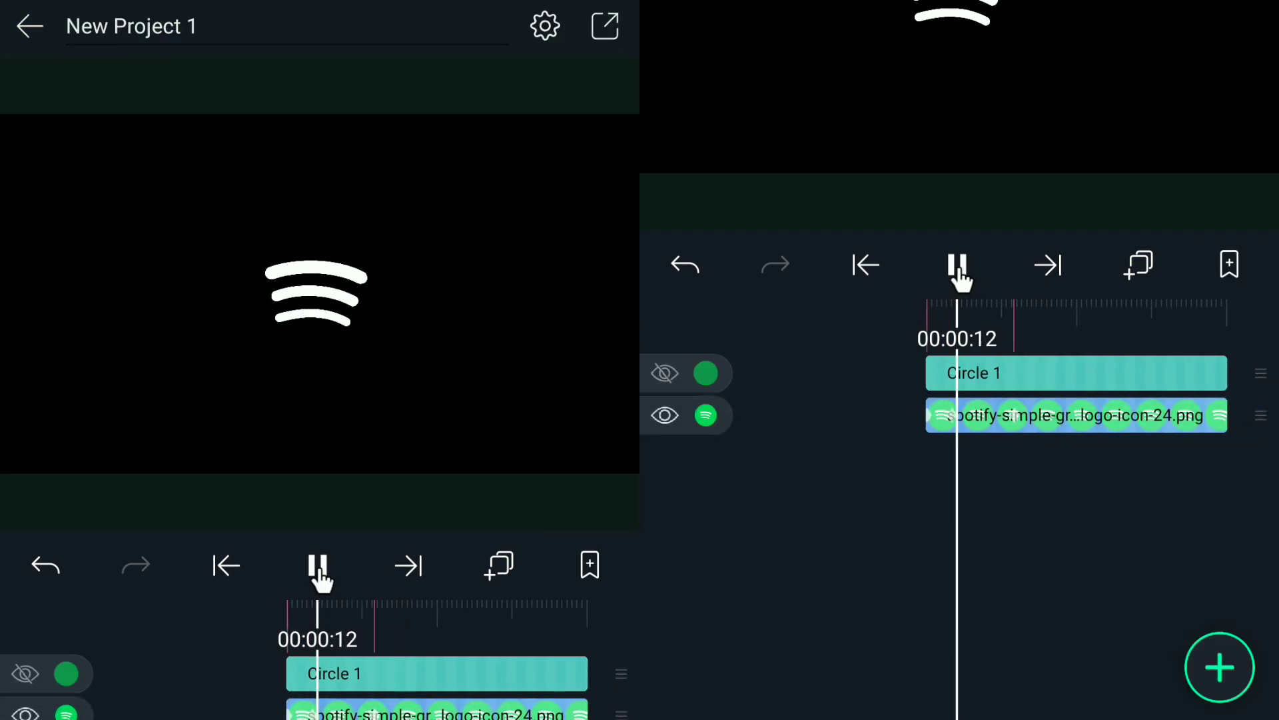
drag(1019, 317, 1153, 348)
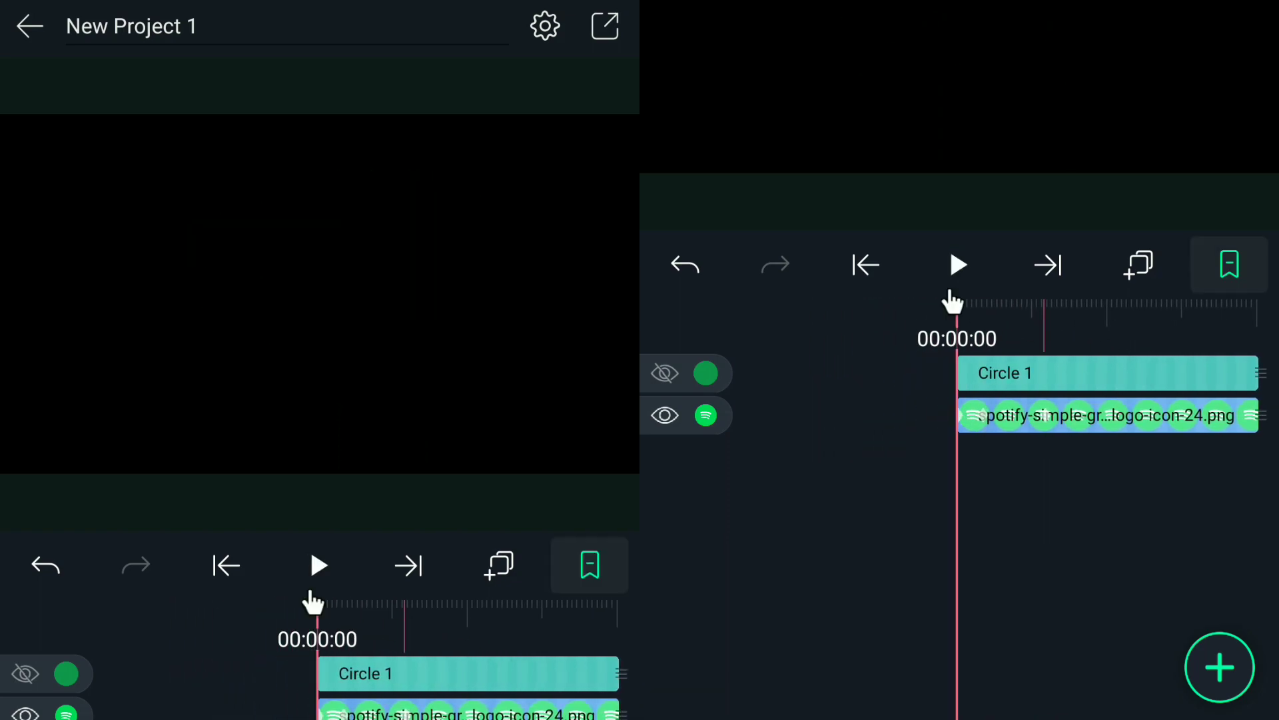
click(958, 270)
drag(1056, 363, 1234, 394)
click(957, 266)
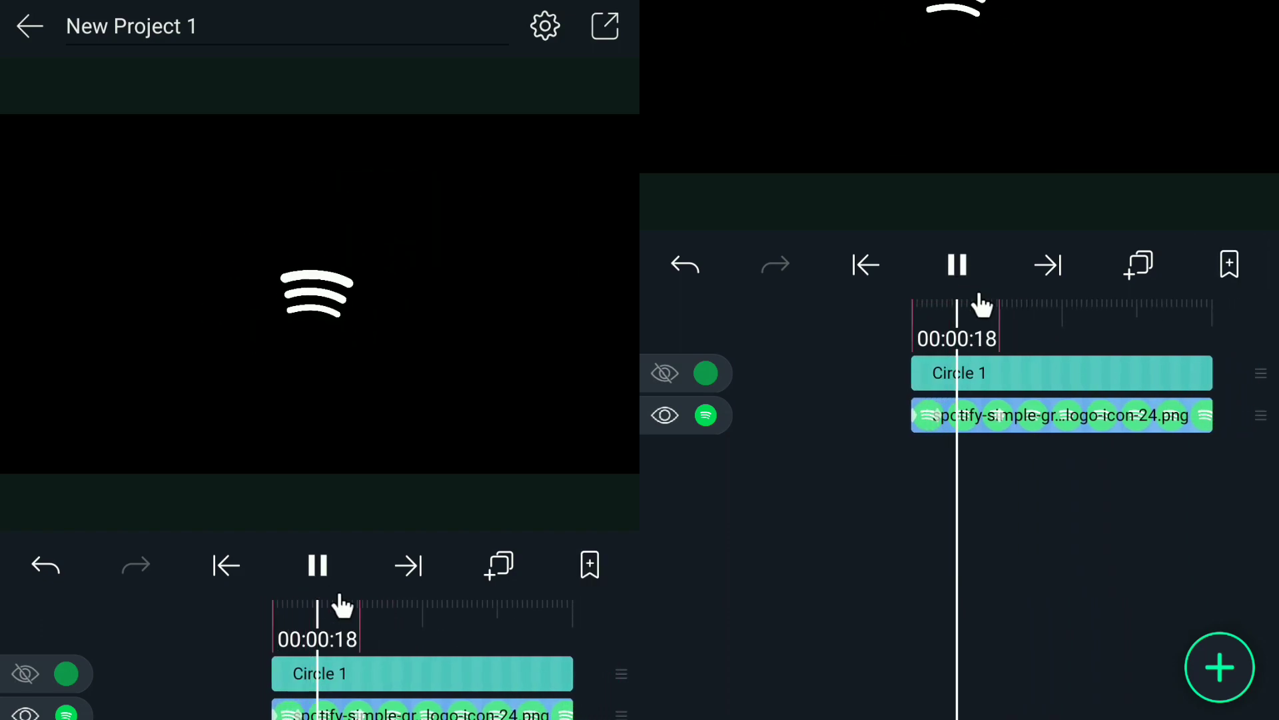
drag(1033, 322, 1274, 378)
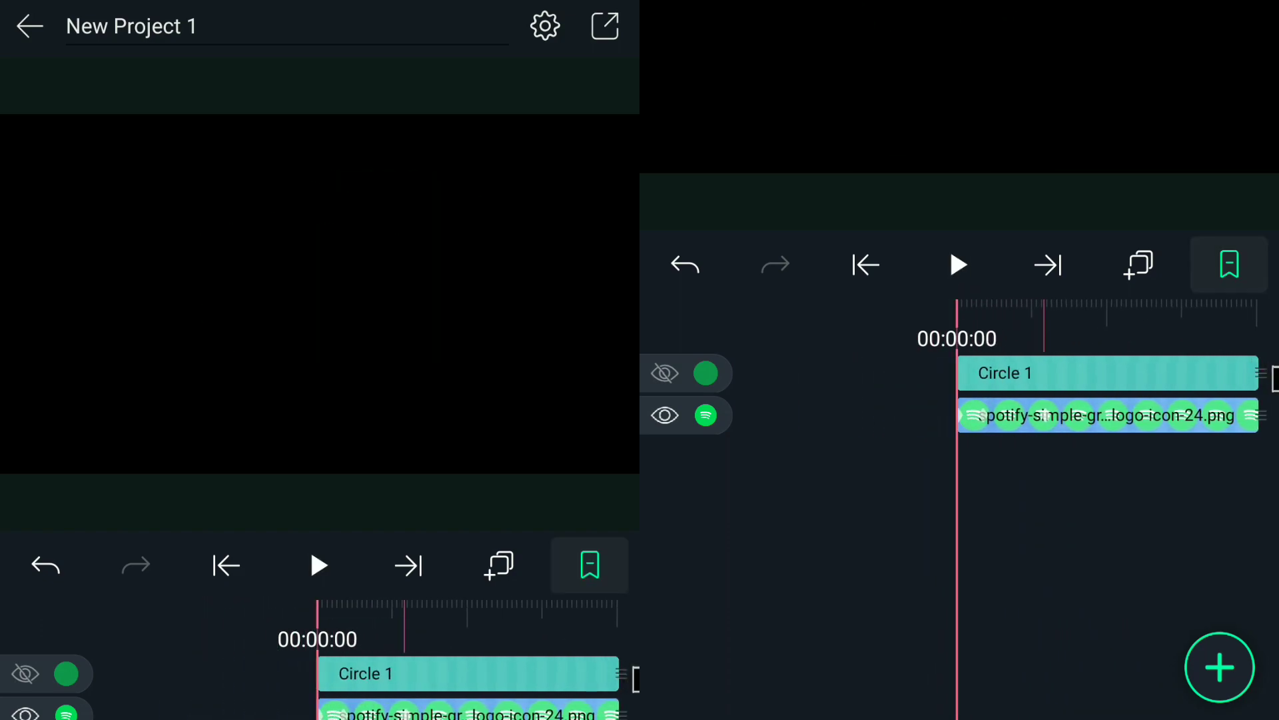
Open the Spotify logo's Drawing Progress effect and dismiss the Keyframes Required warning.
click(1115, 416)
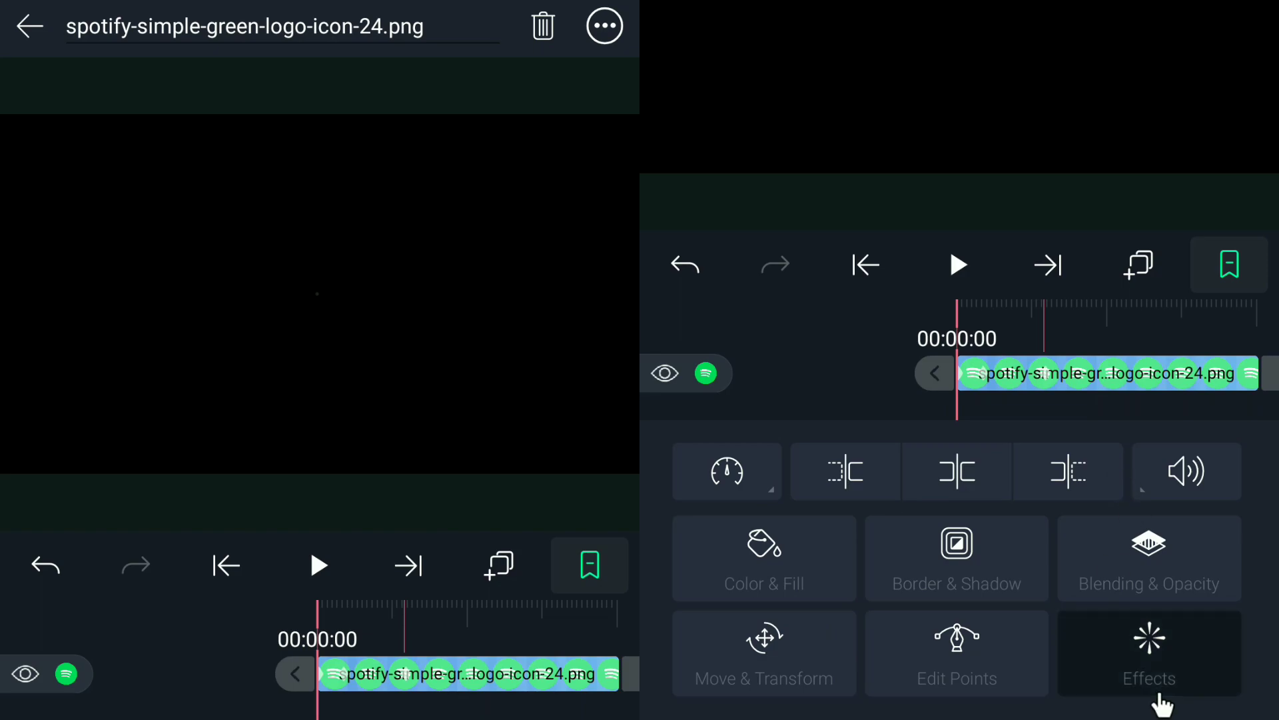
click(1159, 689)
click(989, 525)
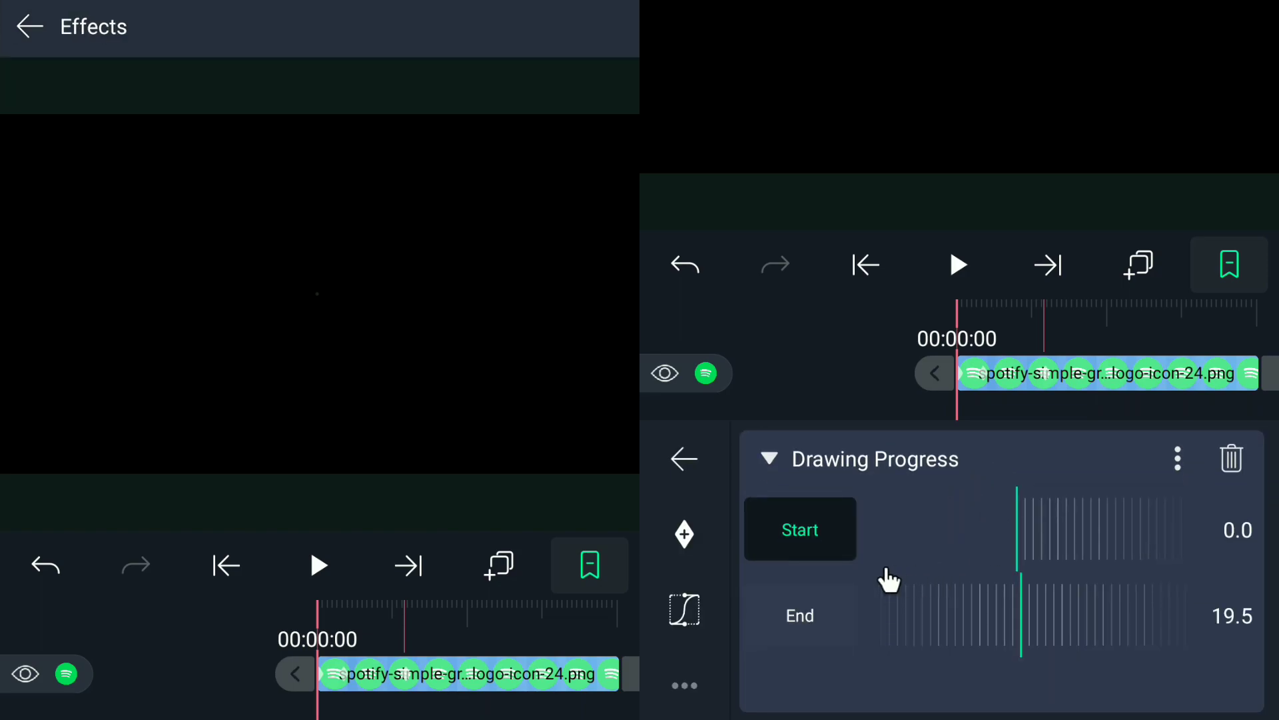
click(701, 602)
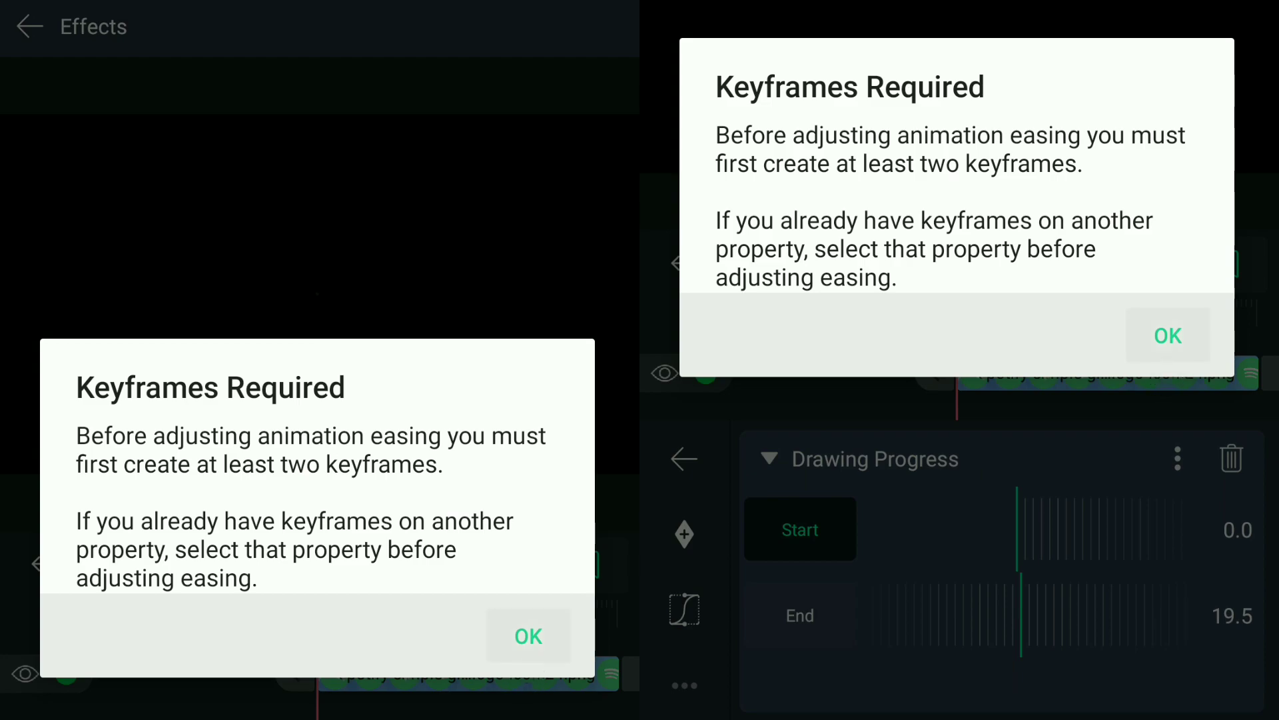
click(531, 629)
Reshape the Drawing Progress End easing curve with a steeper start, then preview it.
click(808, 630)
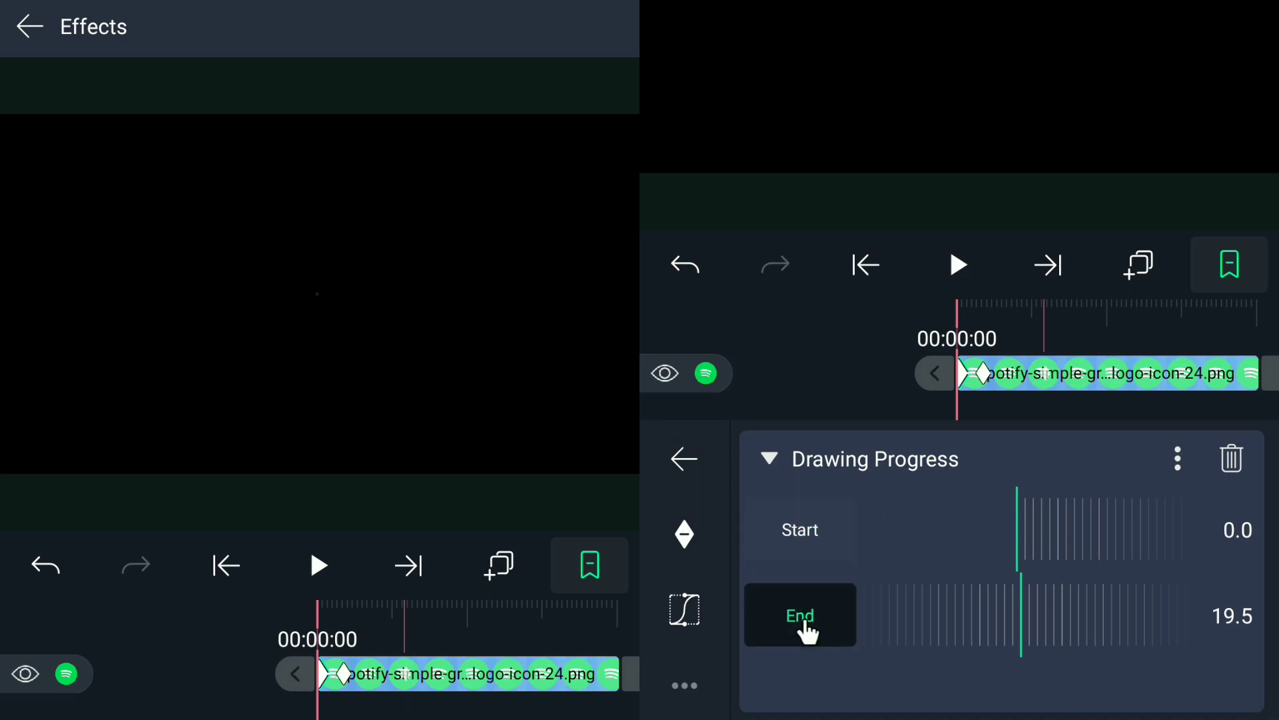
click(685, 609)
drag(835, 481, 901, 485)
drag(751, 545, 748, 583)
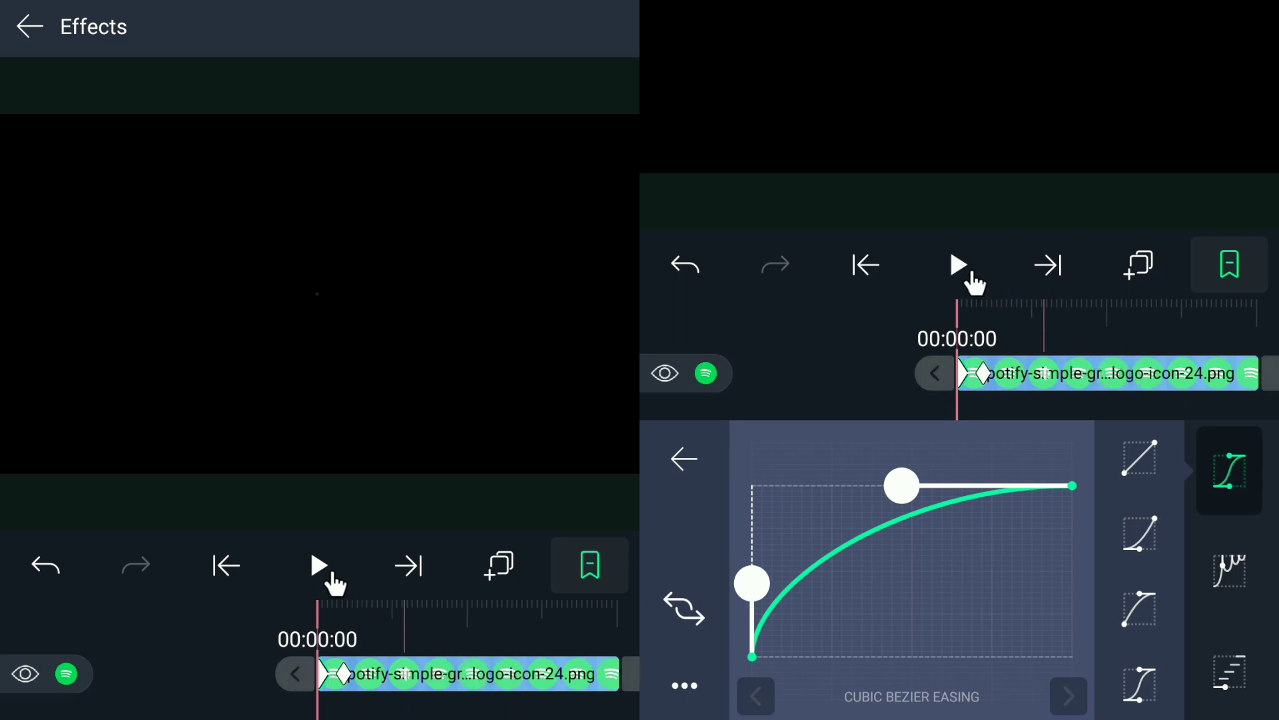
click(971, 274)
drag(1062, 341, 1152, 350)
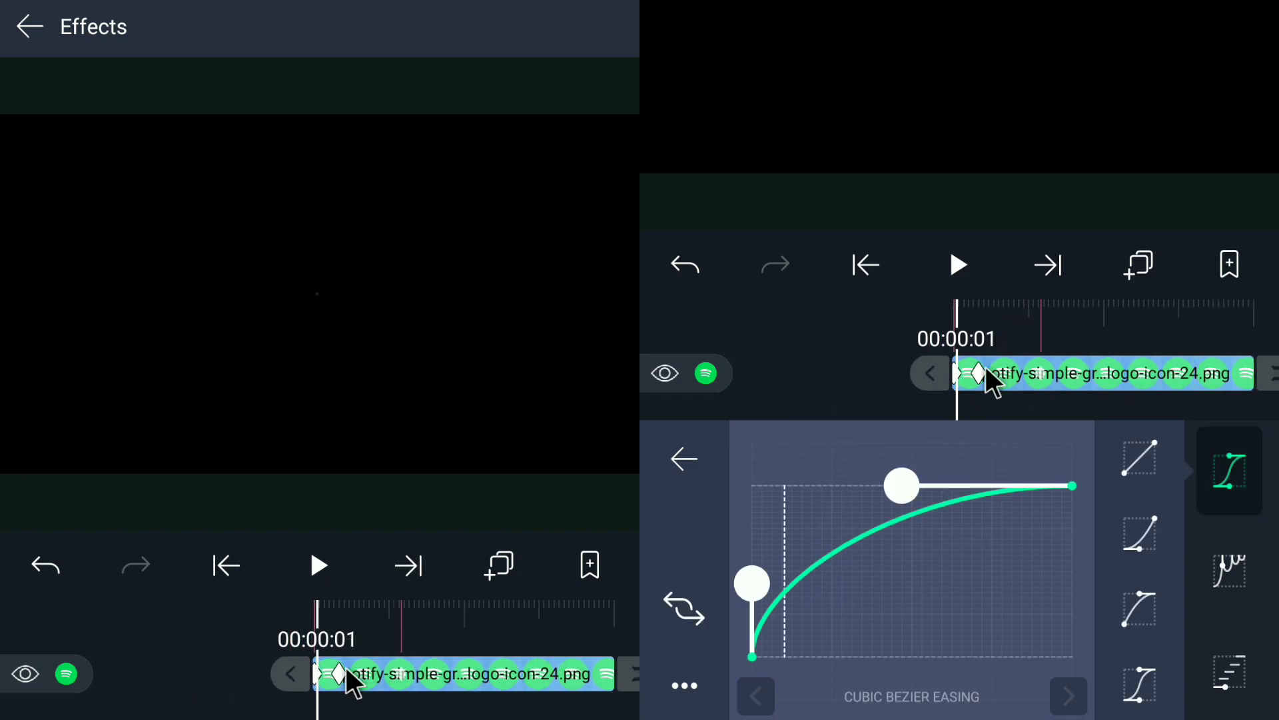
Move the End keyframe later to 00:00:16 and preview the timing.
drag(977, 370, 992, 375)
click(958, 266)
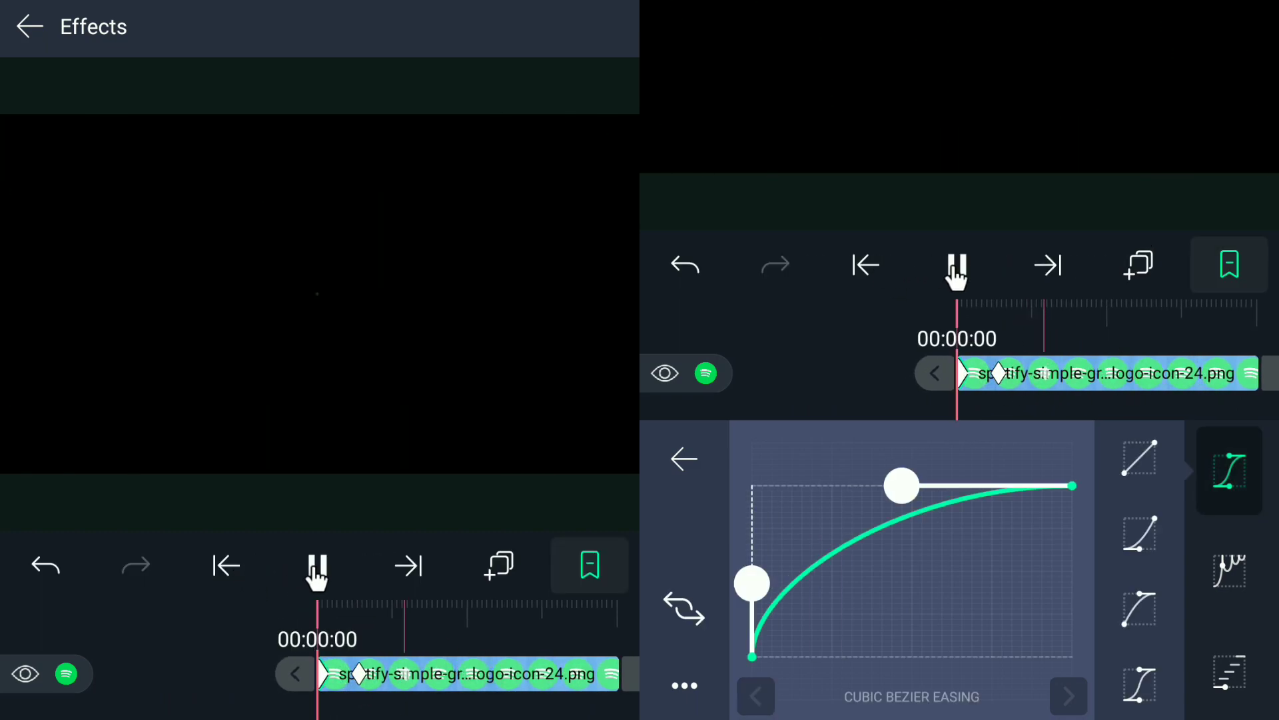
click(1096, 337)
drag(980, 332, 1182, 373)
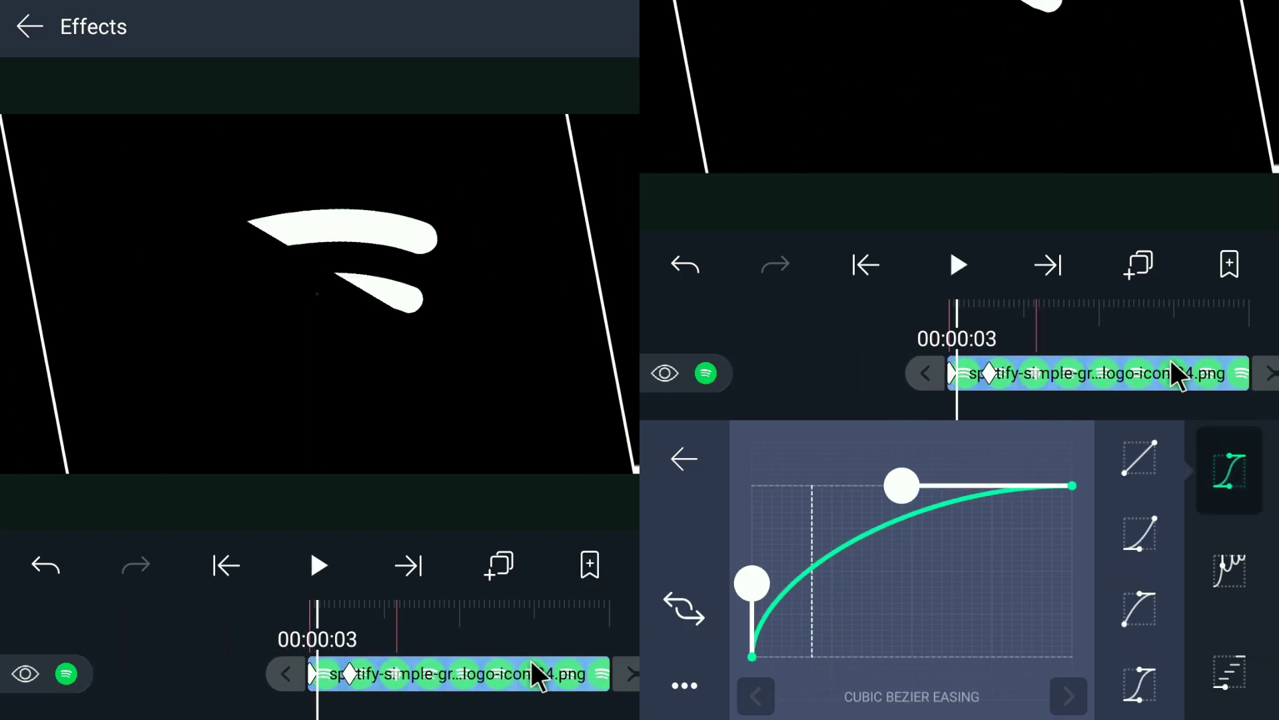
Refine the easing into a gentler start with a softened, flattened ease-out, then preview.
drag(922, 491, 950, 470)
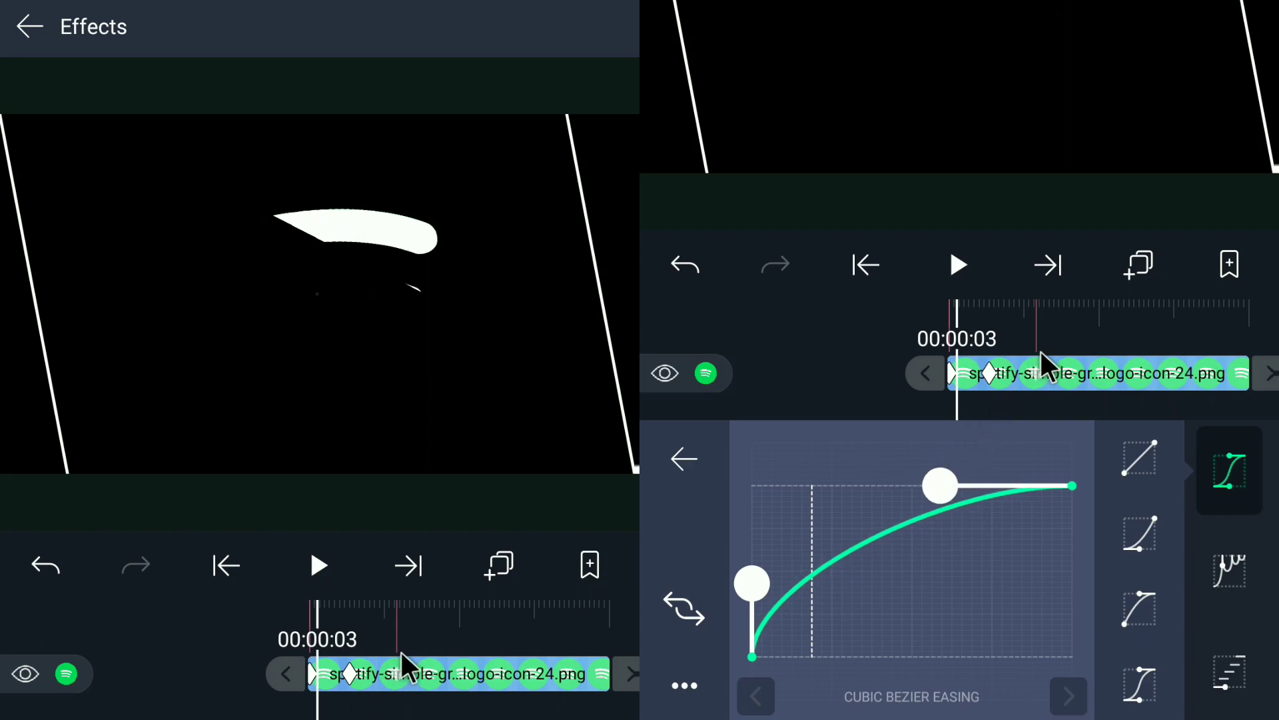
drag(1065, 339, 1045, 347)
drag(928, 494, 978, 485)
drag(754, 590, 766, 663)
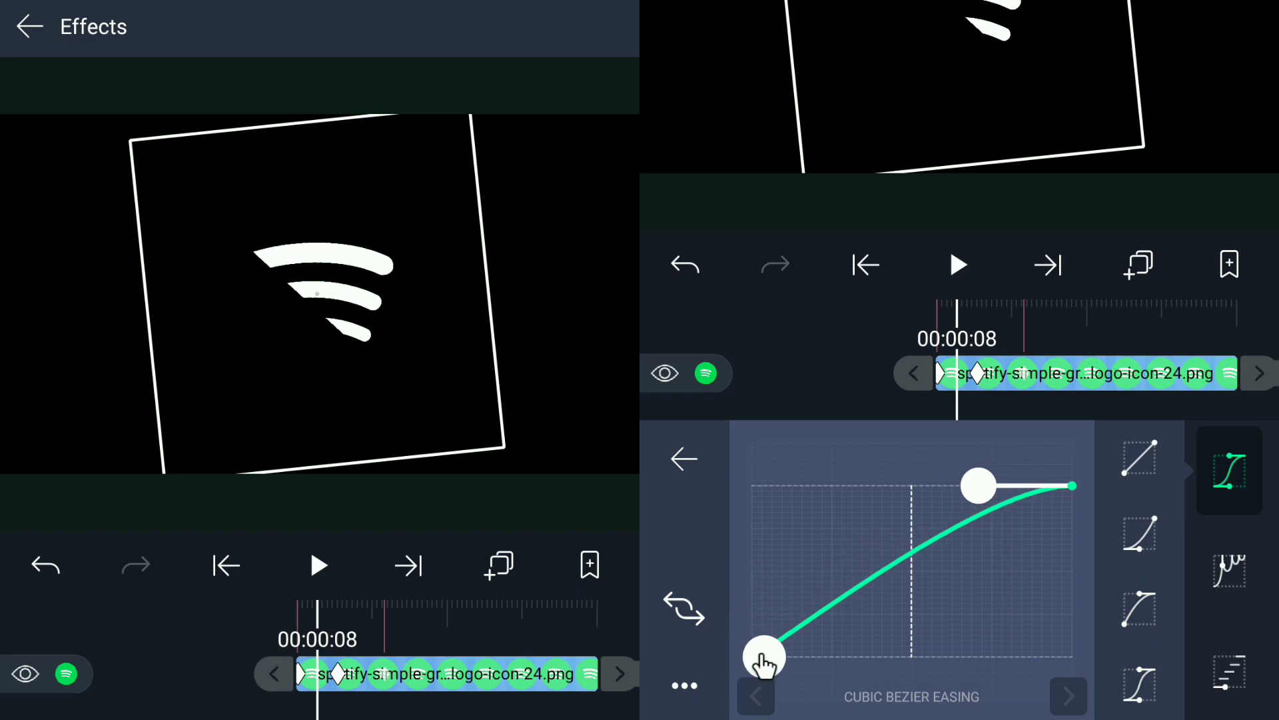
drag(979, 485, 951, 486)
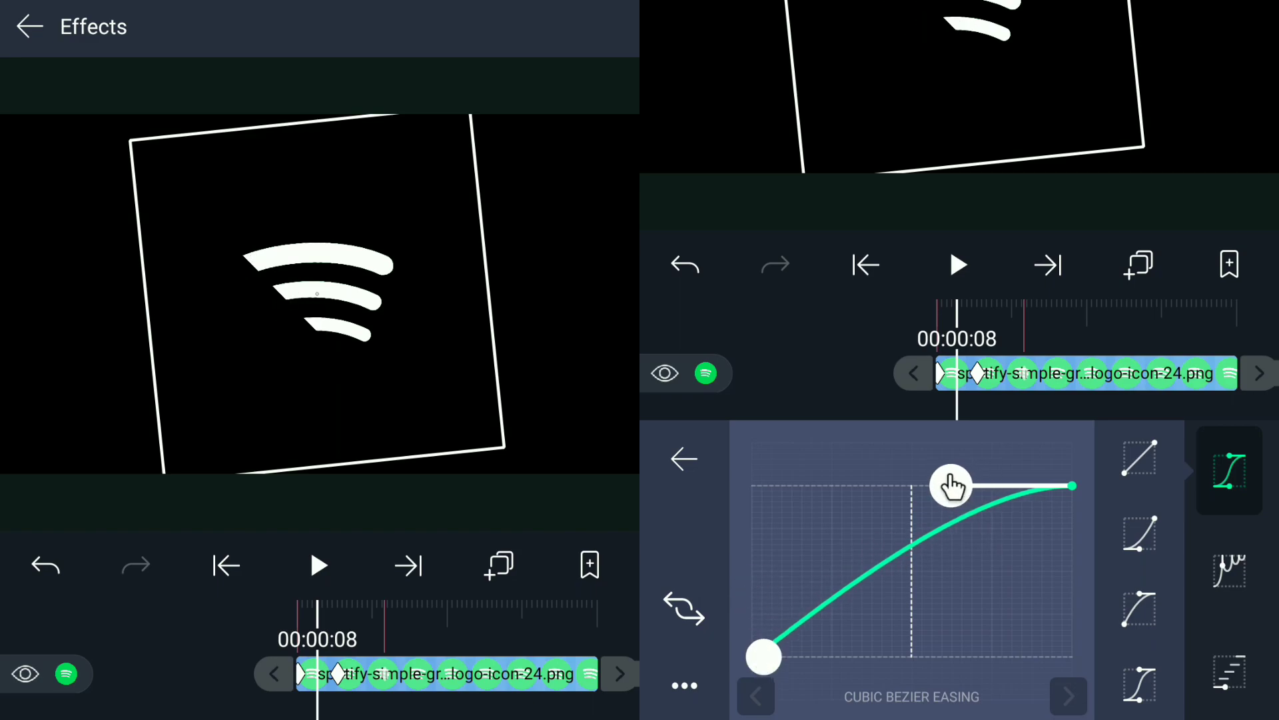
click(320, 566)
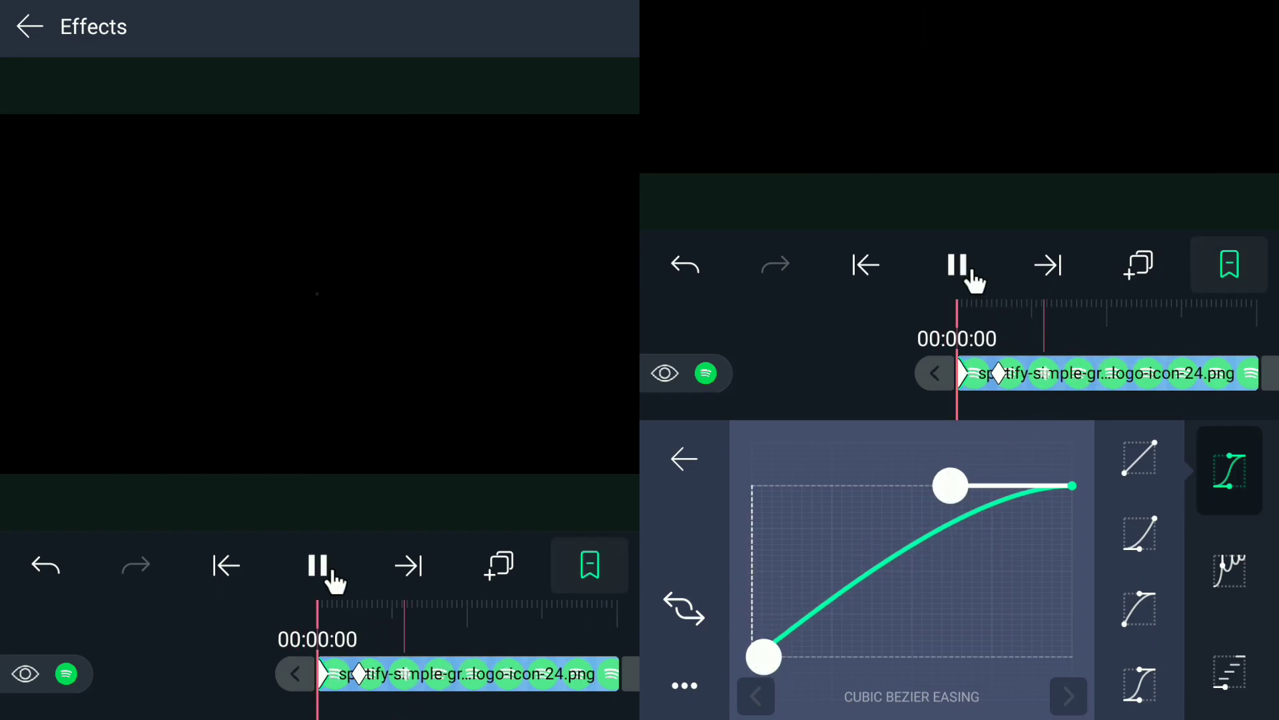
Unhide Circle 1 and move it beneath the Spotify logo layer so the bars sit on green.
key(Escape)
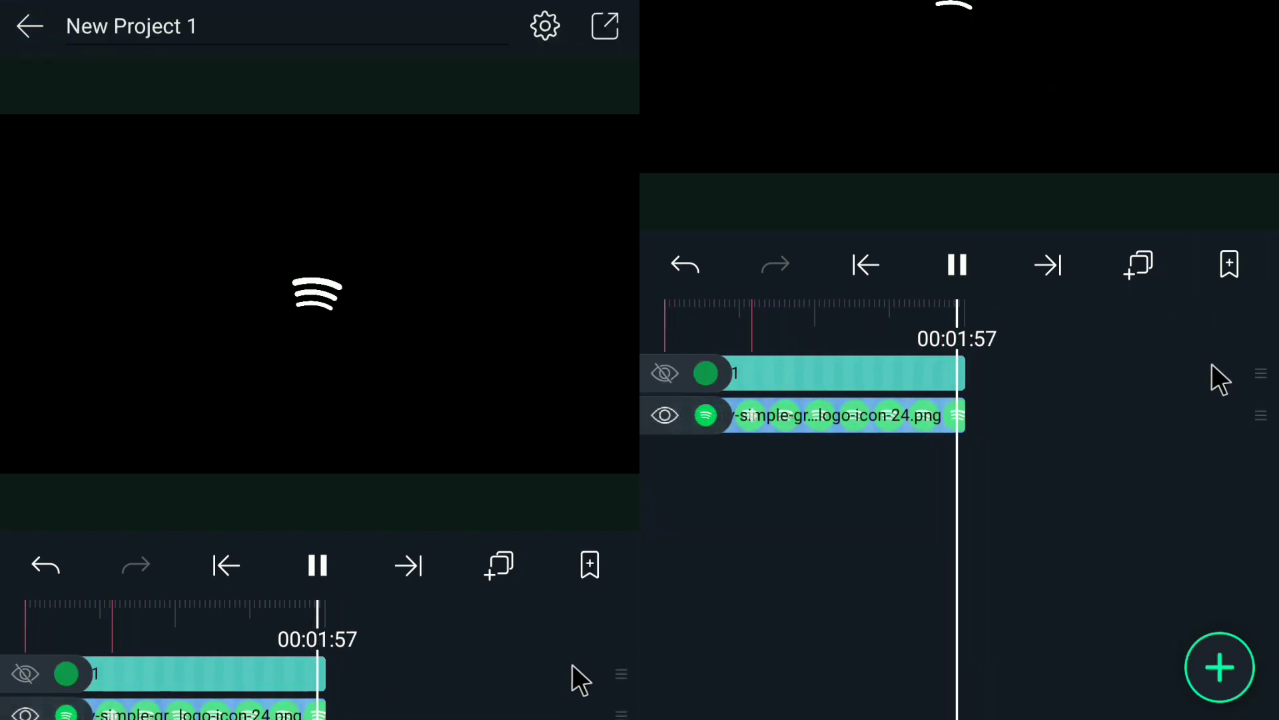
drag(1170, 453, 1266, 539)
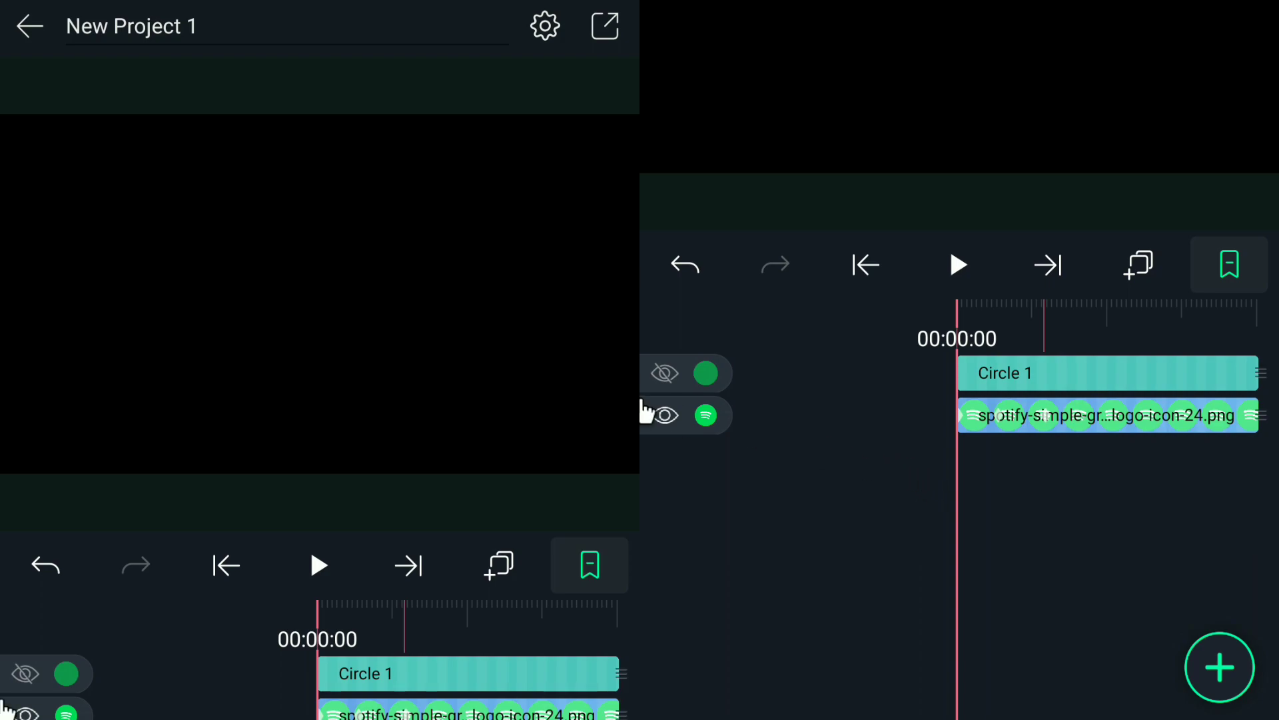
click(664, 374)
drag(1237, 473, 1182, 502)
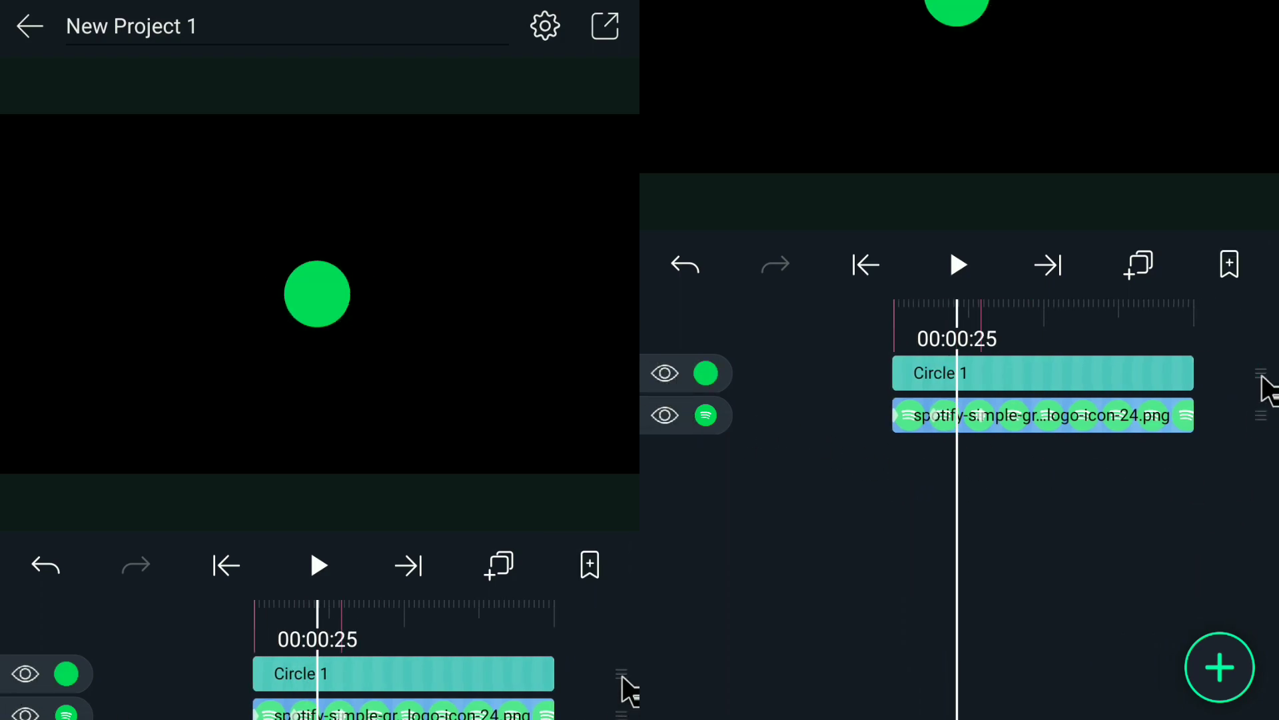
drag(1264, 377, 1264, 411)
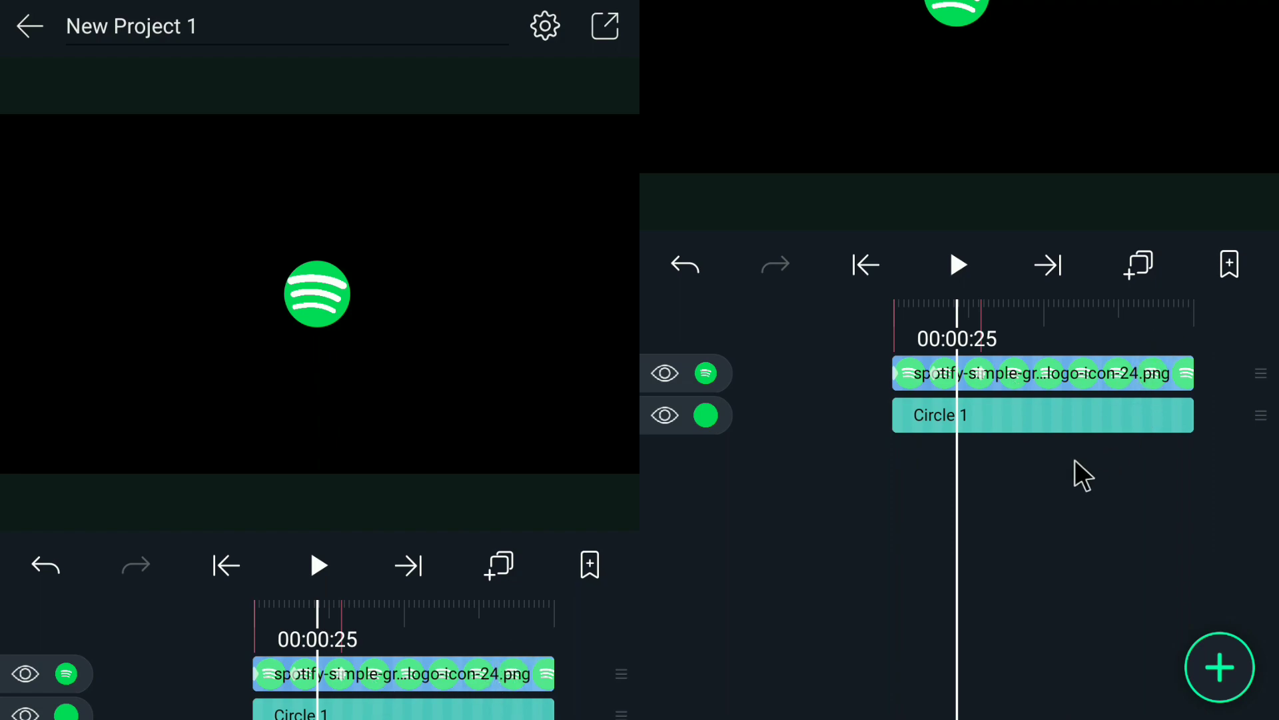
Scale Circle 1 from 201px up to 2715px so green fills the whole frame.
click(1052, 403)
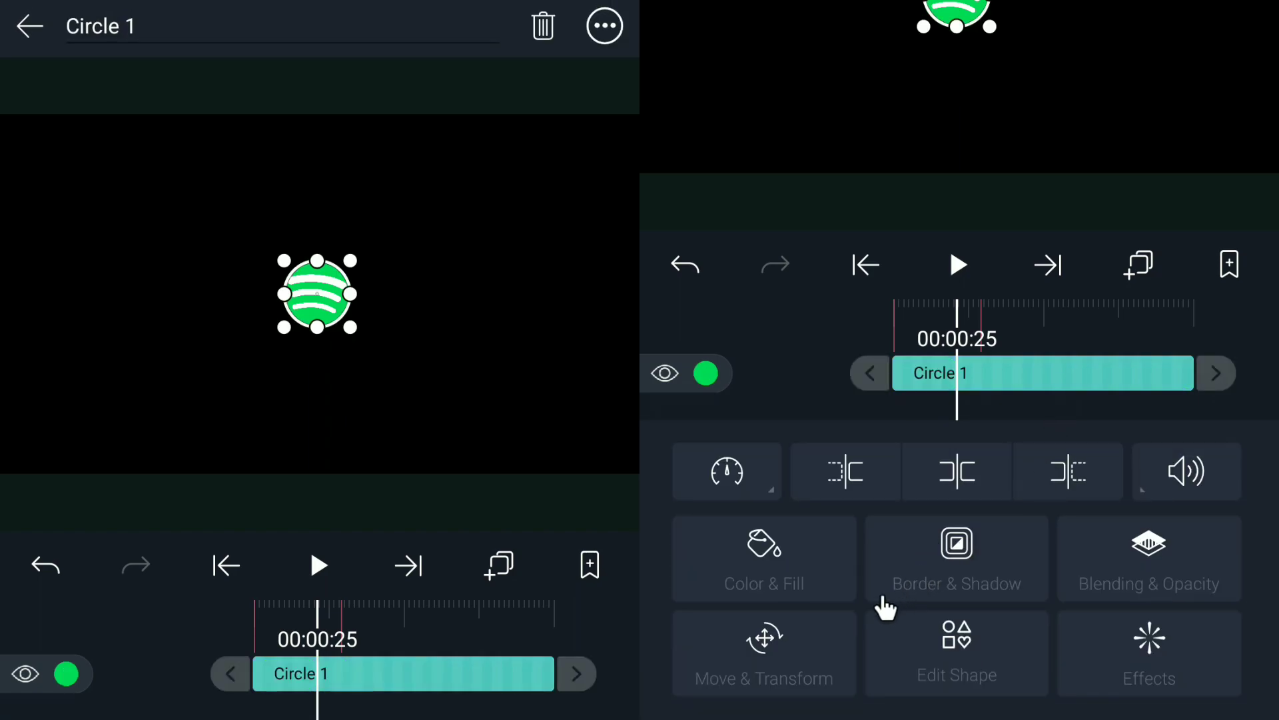
click(766, 650)
click(1230, 608)
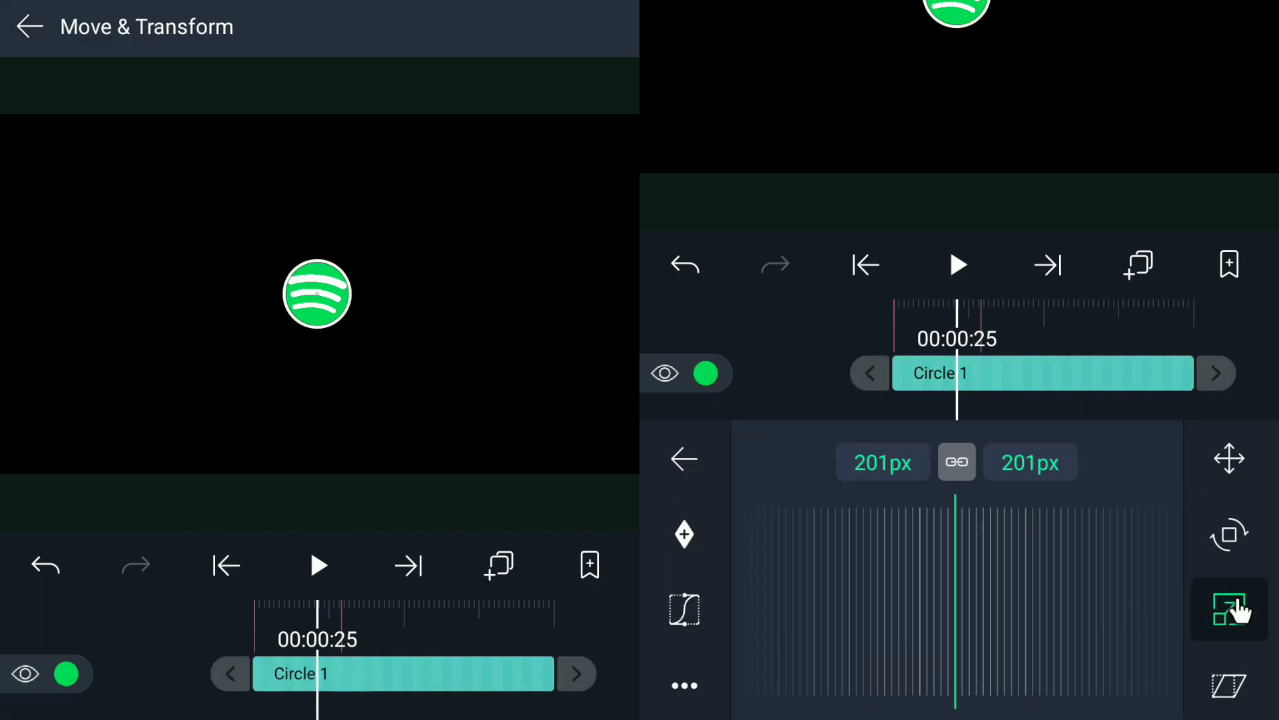
drag(939, 627, 1081, 666)
drag(974, 656, 1009, 656)
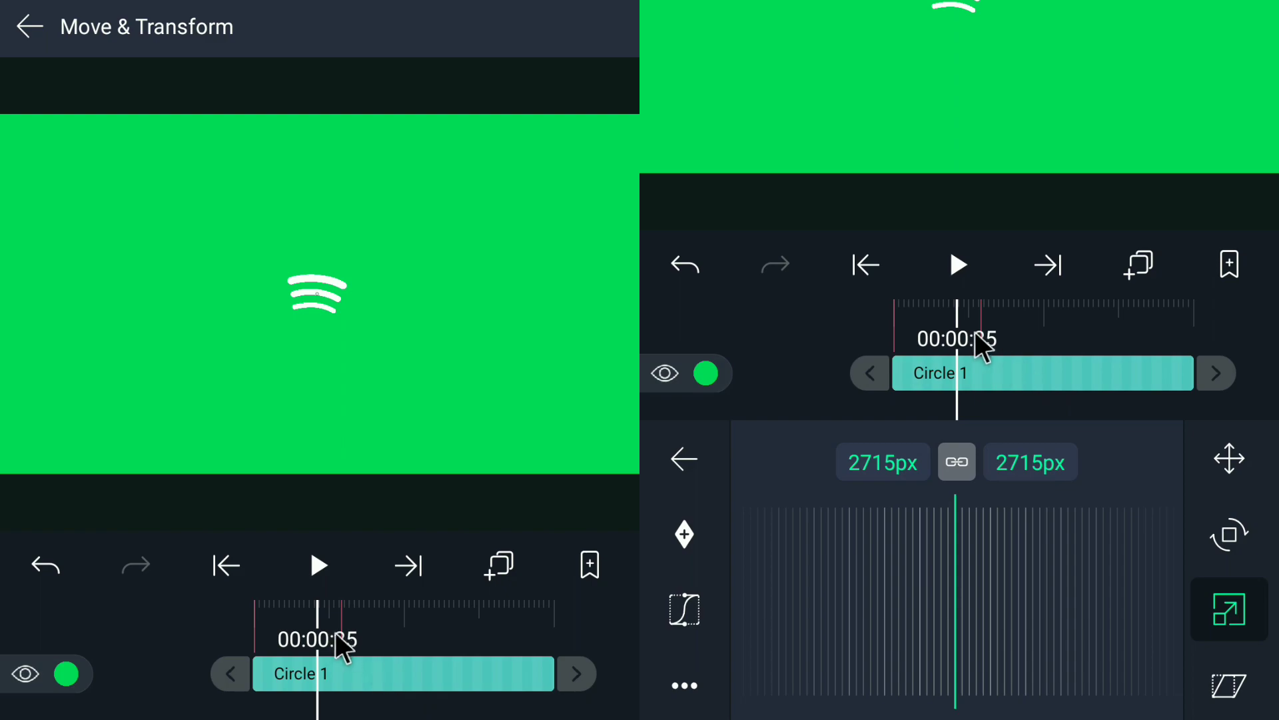
drag(1035, 360, 1097, 371)
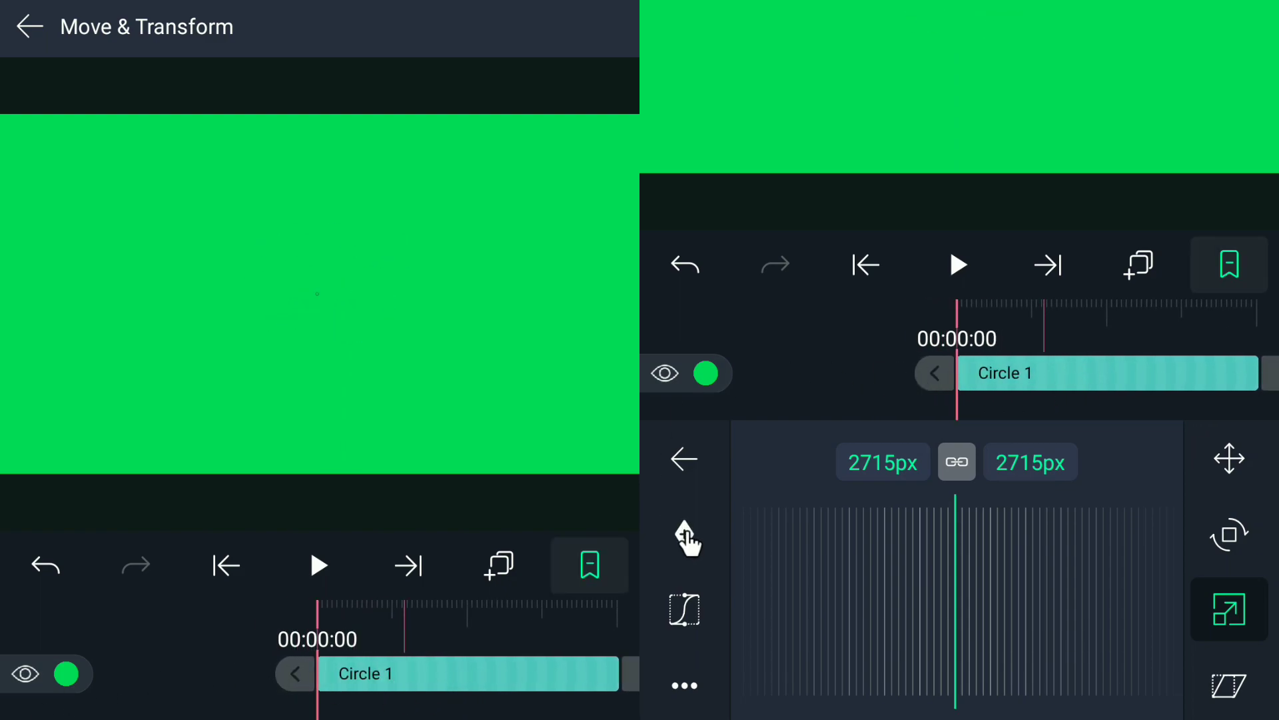
click(1162, 333)
click(1101, 416)
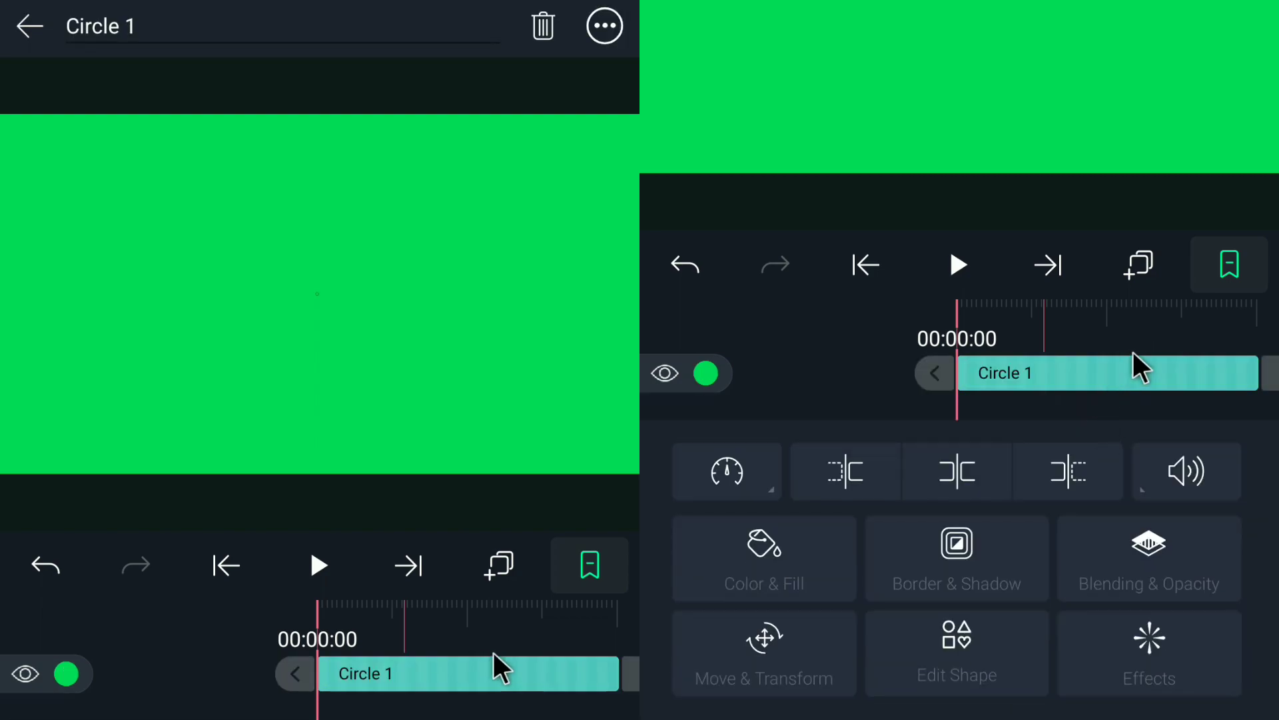
Set a first Scale keyframe on Circle 1 in Move & Transform.
drag(1133, 352, 1053, 361)
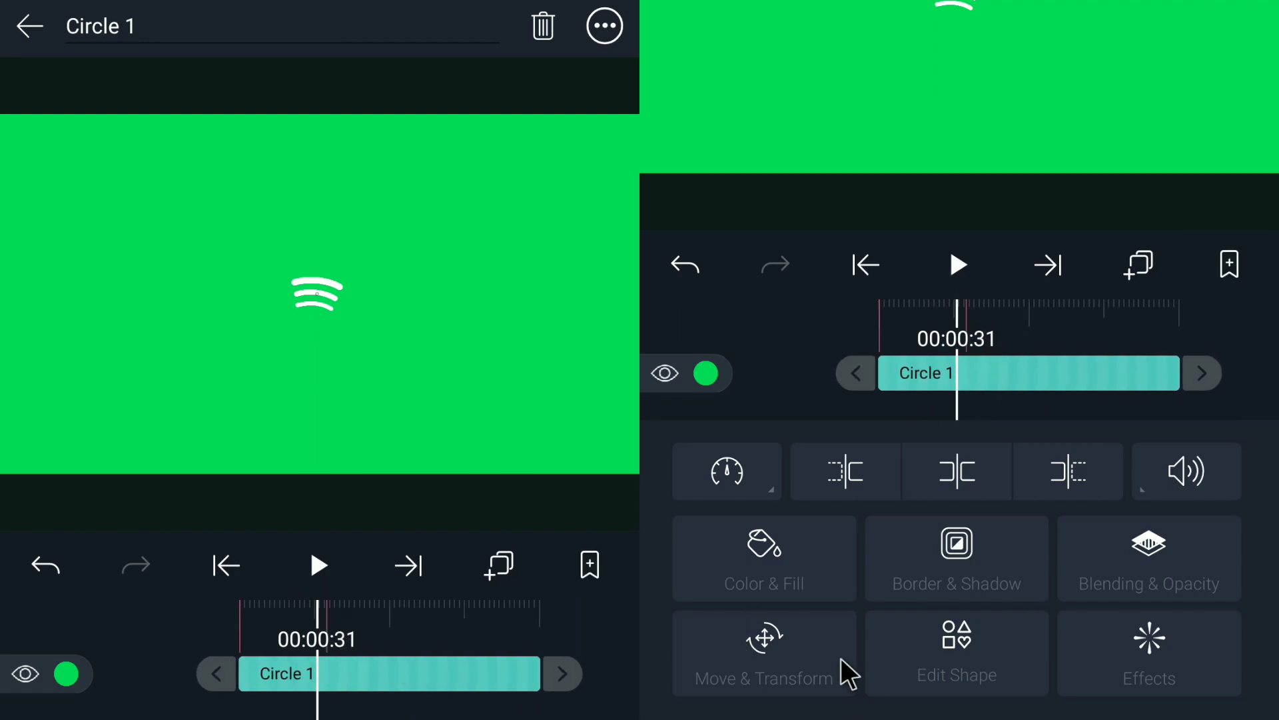
click(791, 630)
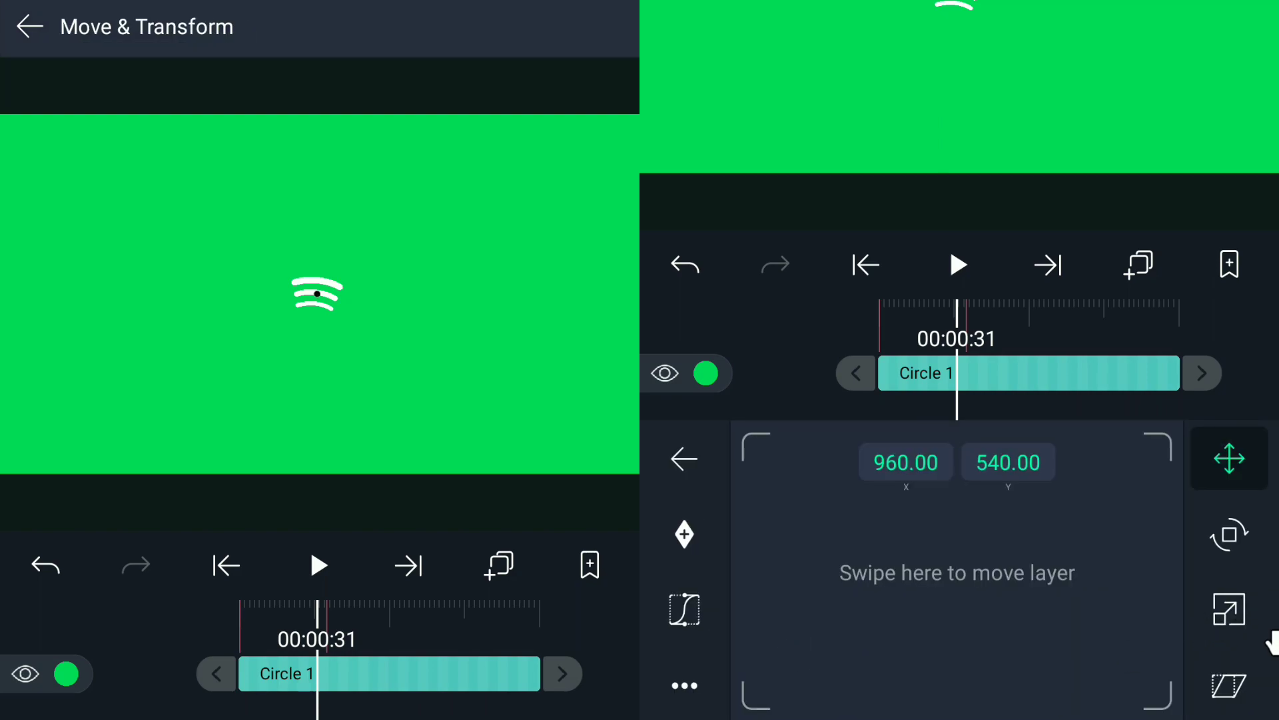
click(1243, 615)
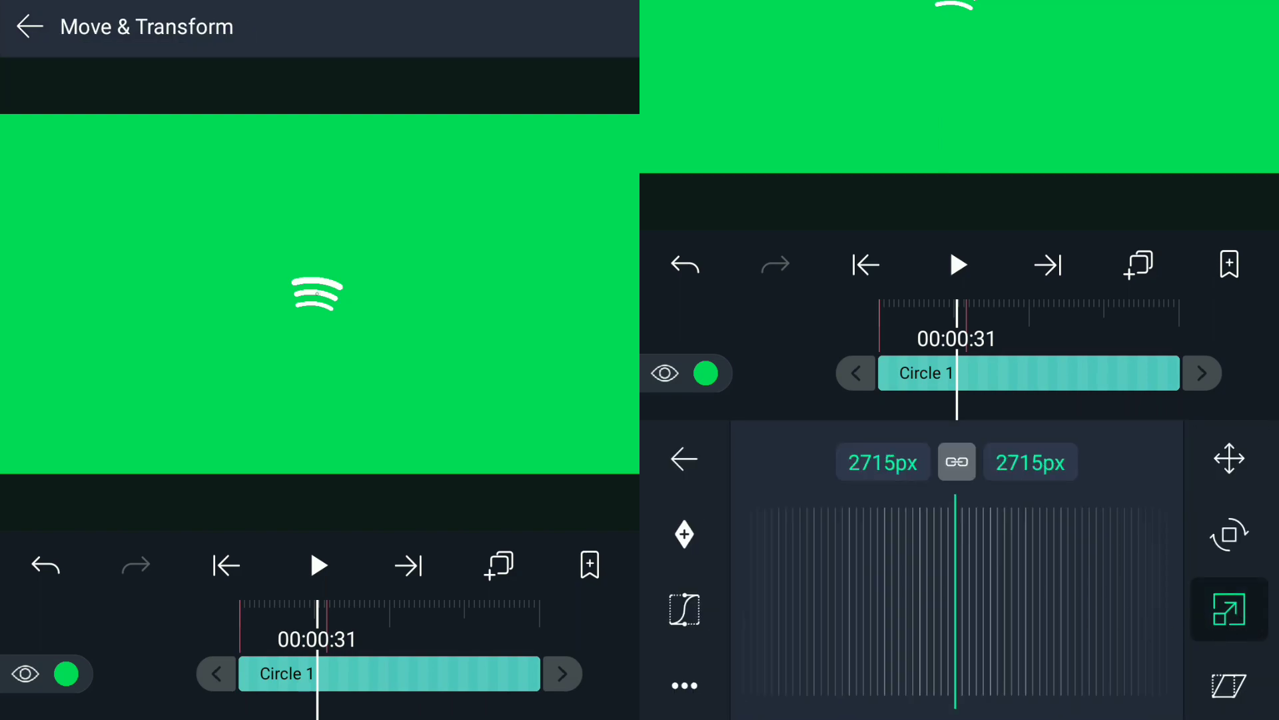
click(685, 537)
Add a second Scale keyframe, shrinking the circle from about 1504px to 281px.
drag(1080, 336, 1045, 342)
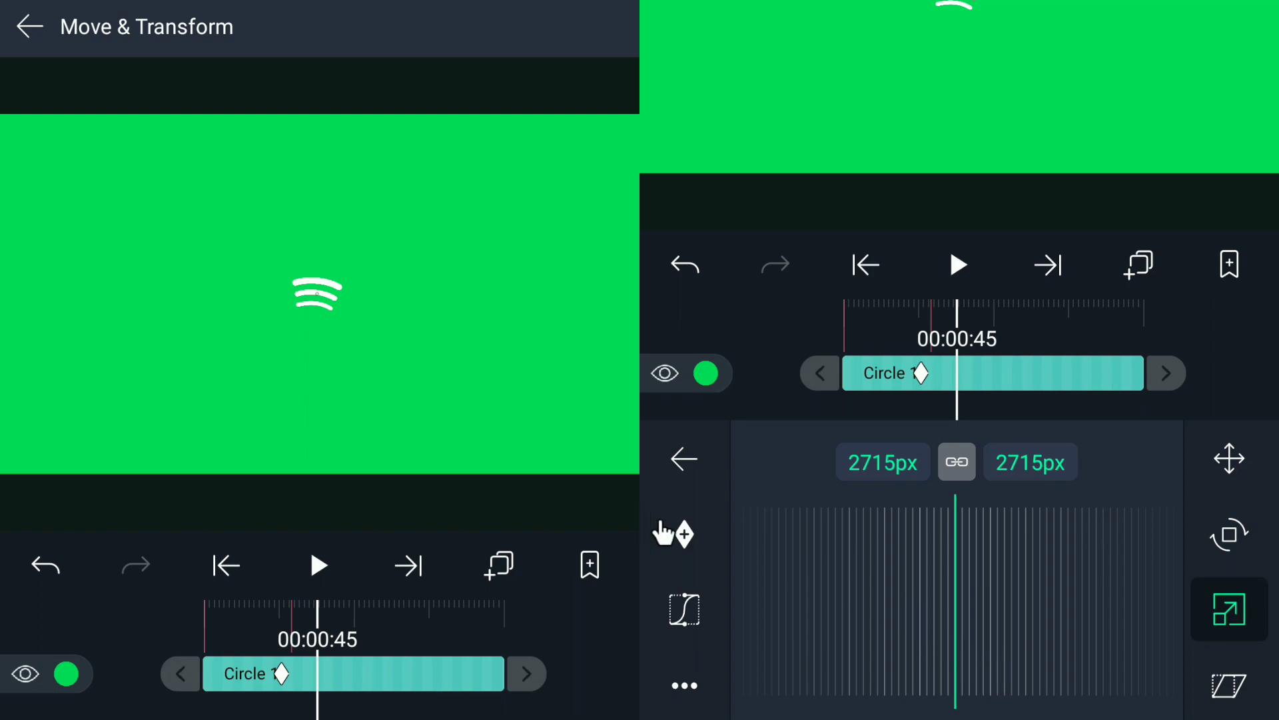
click(685, 535)
drag(916, 638, 1006, 574)
mouse_move(1070, 307)
mouse_down()
mouse_move(1038, 309)
mouse_move(1061, 324)
mouse_up()
drag(1020, 630, 906, 580)
drag(1059, 315, 1027, 331)
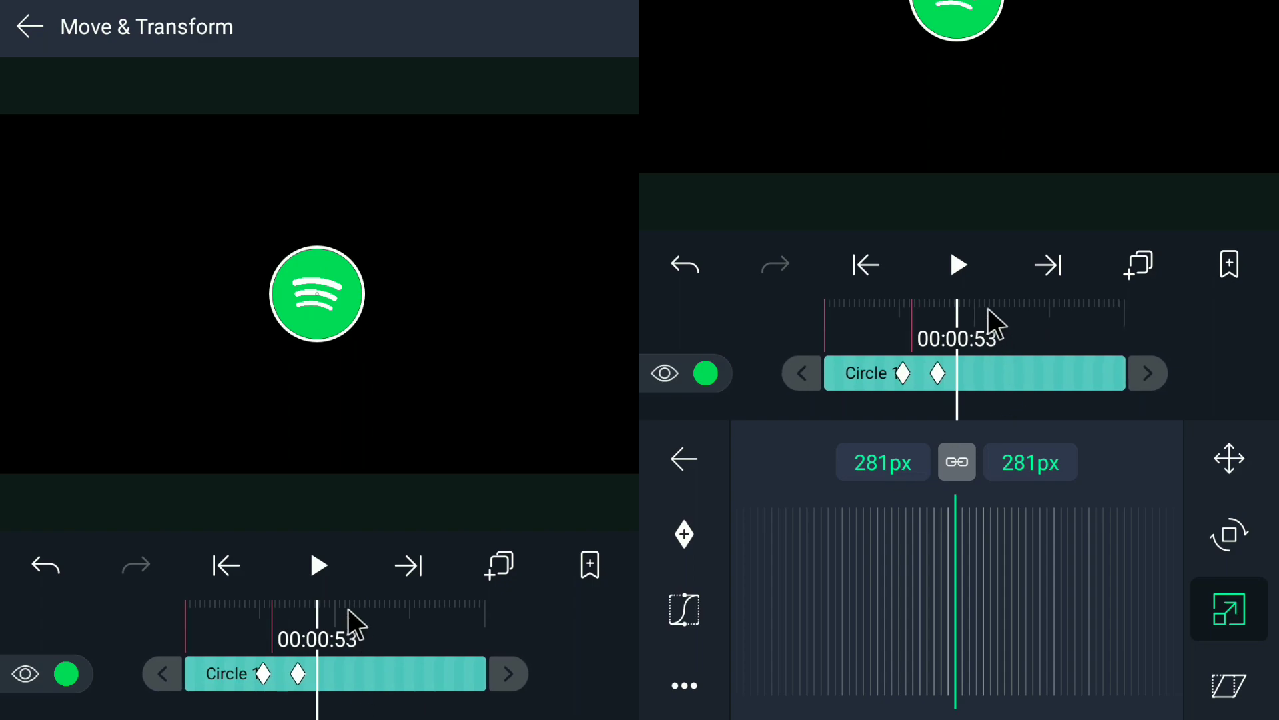
drag(995, 325, 1049, 341)
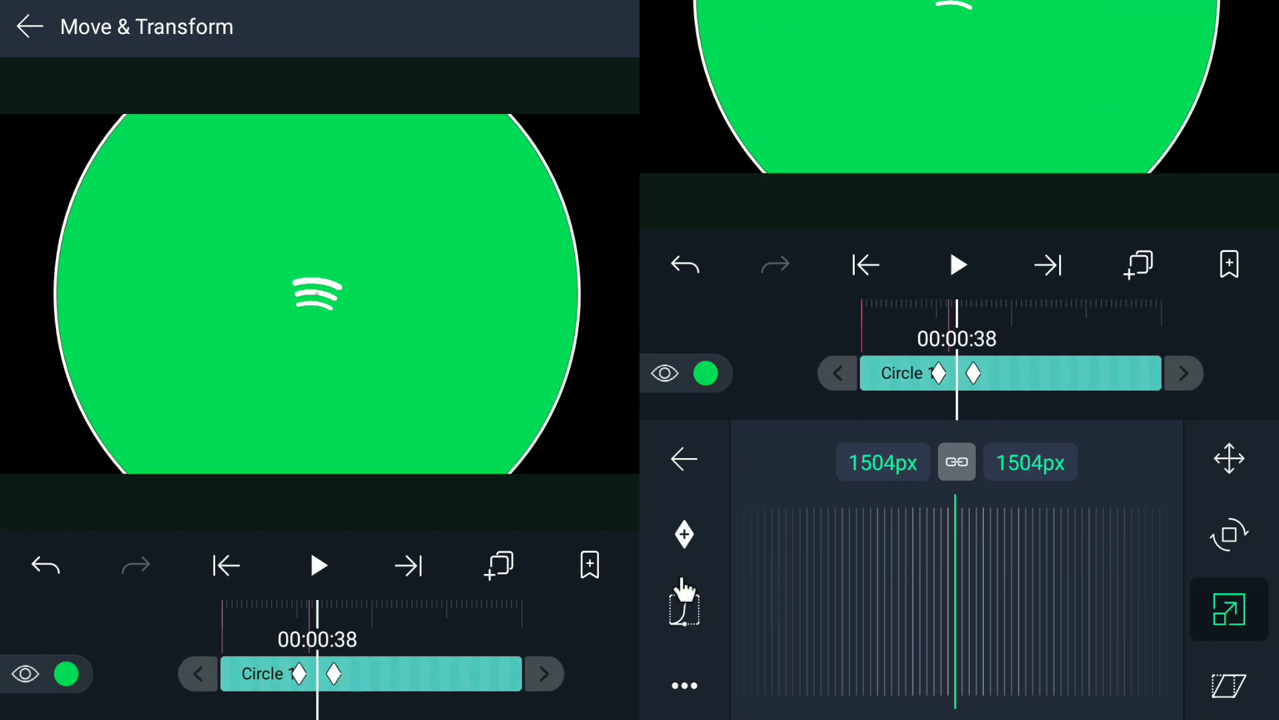
Give the circle's scale keyframe a custom cubic Bezier curve with a flattened end, then preview.
click(702, 603)
drag(828, 614, 752, 541)
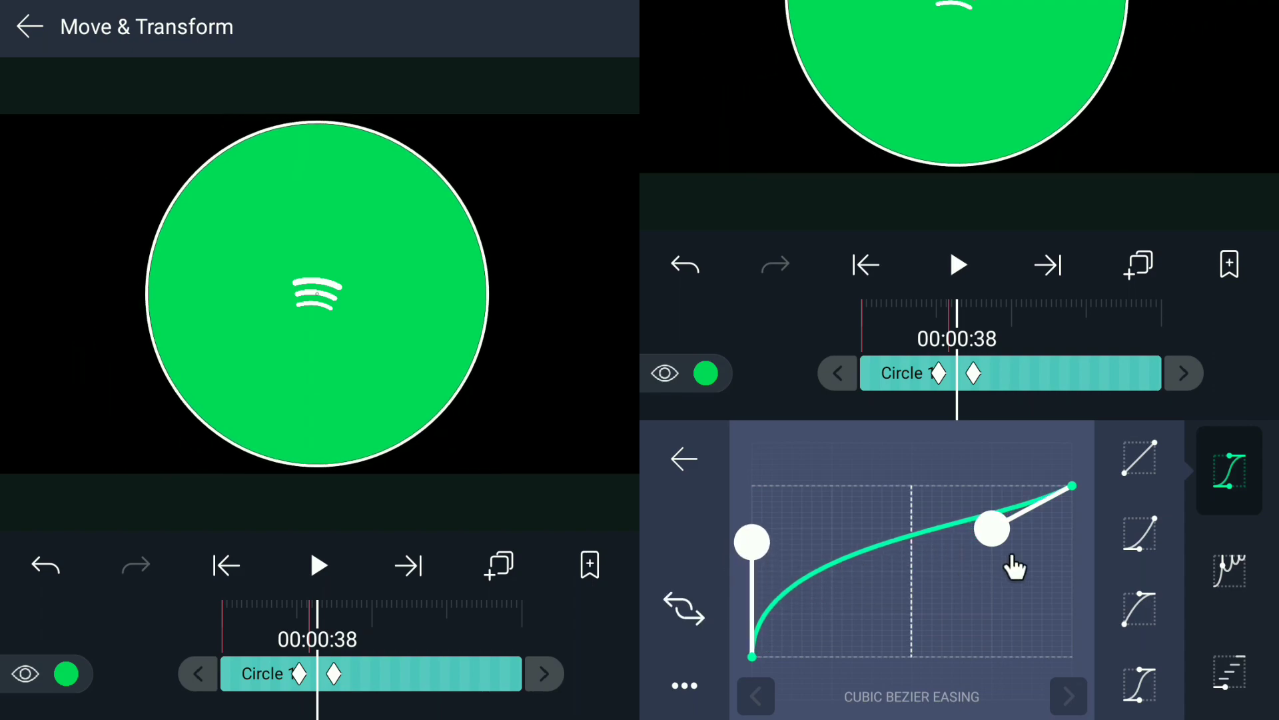
drag(1004, 537, 873, 485)
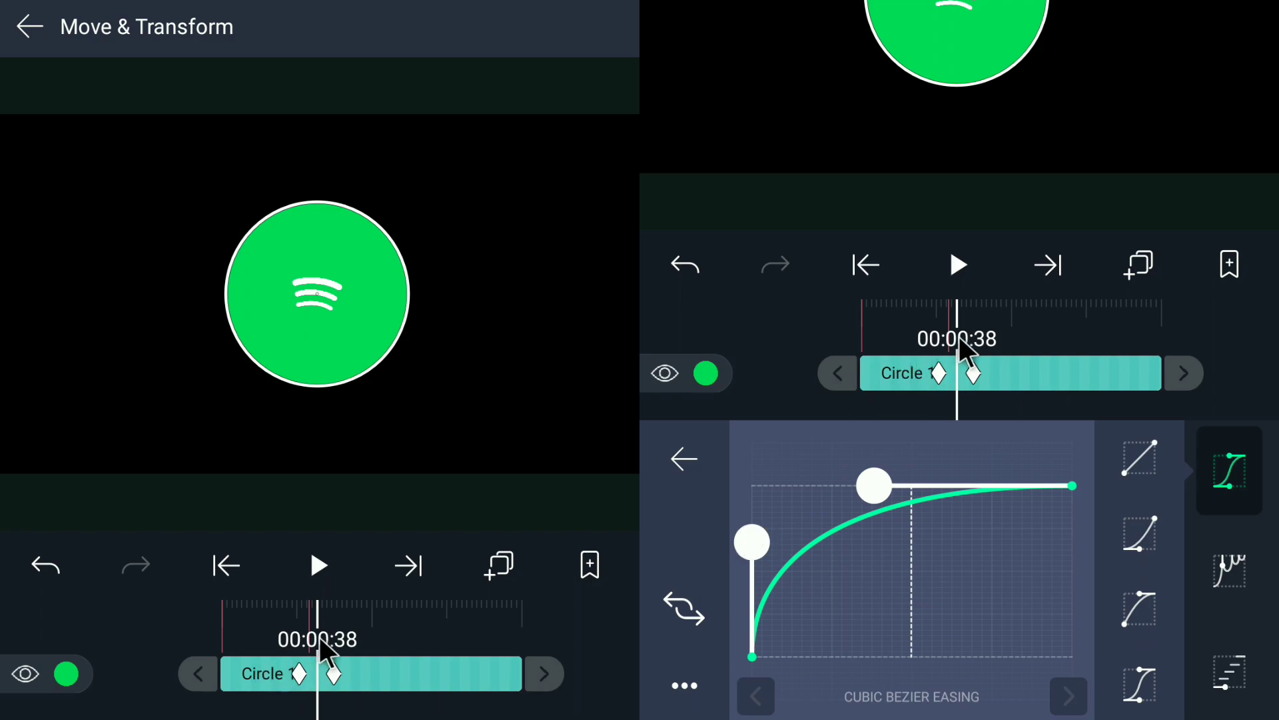
drag(958, 336, 1102, 340)
click(957, 265)
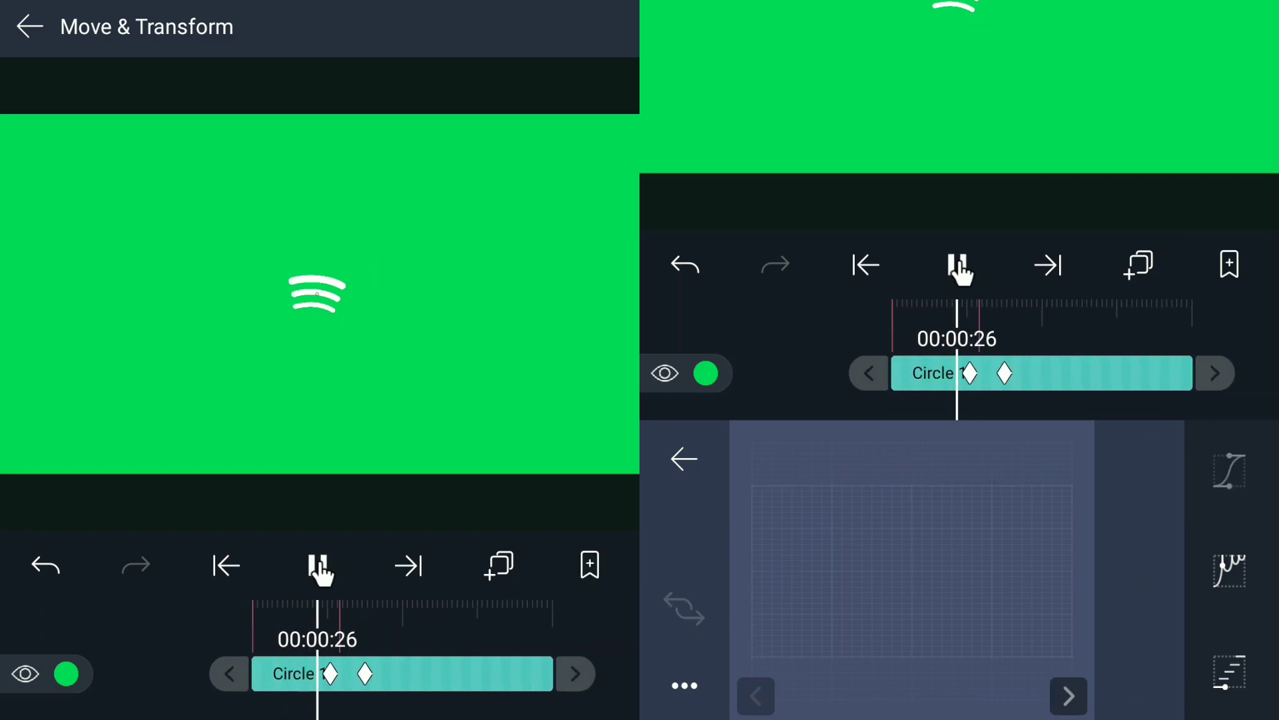
drag(959, 323, 1117, 358)
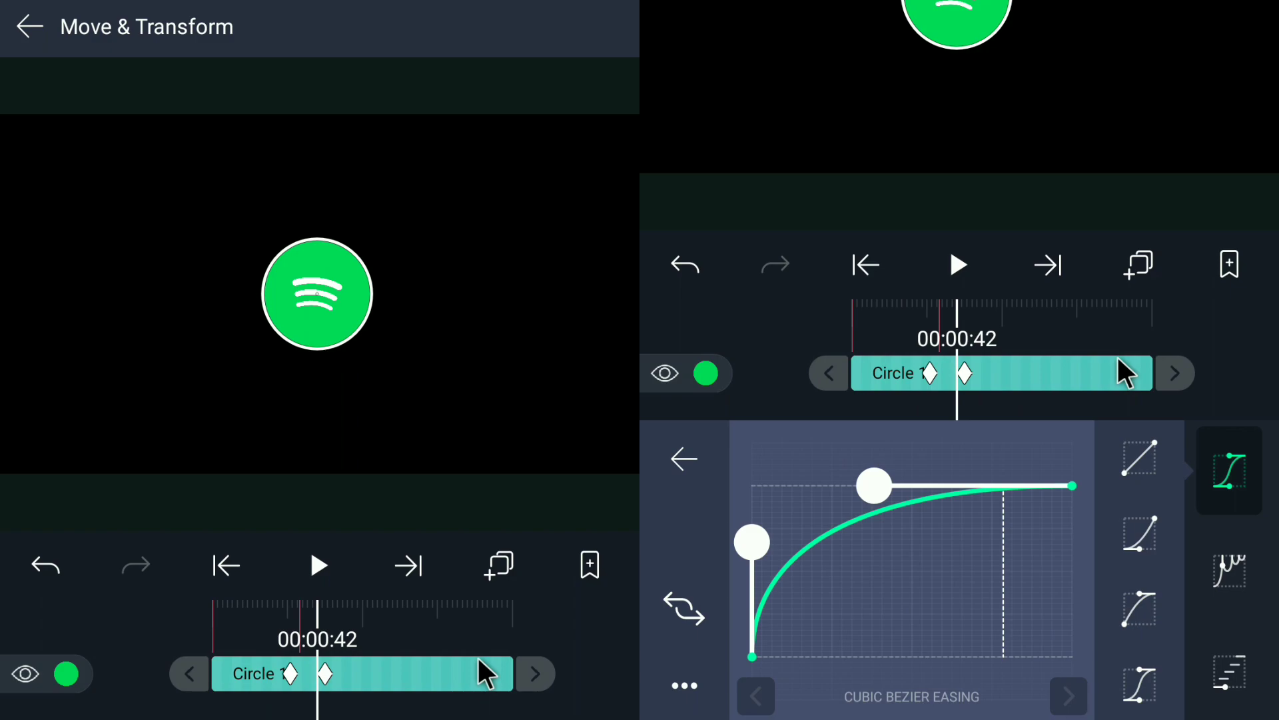
Rework the Bezier curve into a smooth ease-in-out and preview it again.
drag(860, 549, 937, 679)
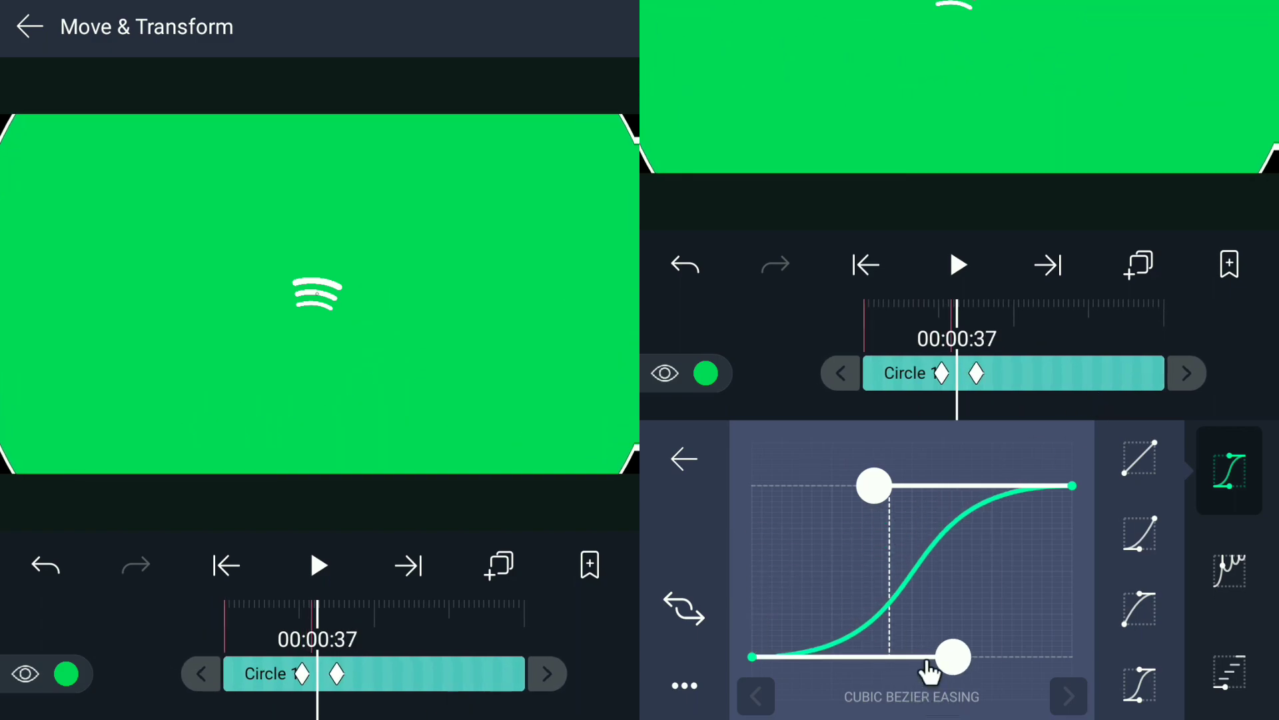
drag(894, 486, 833, 474)
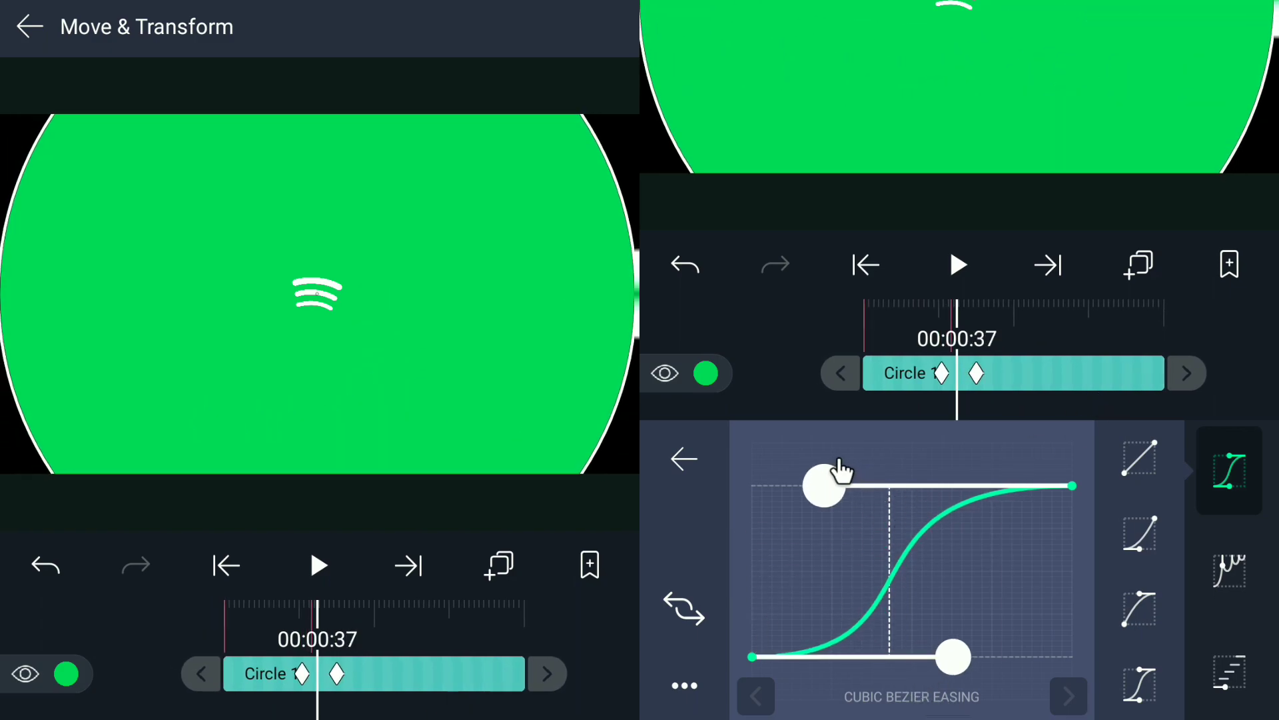
drag(962, 346, 1022, 347)
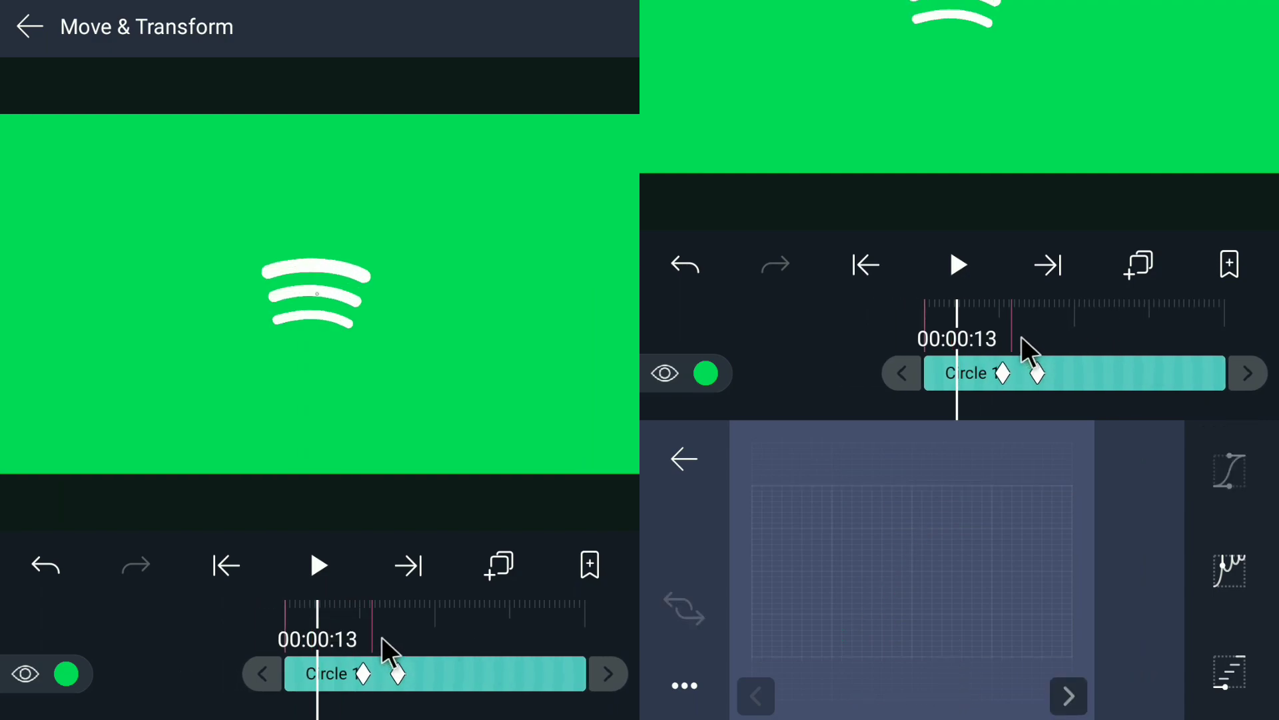
click(960, 270)
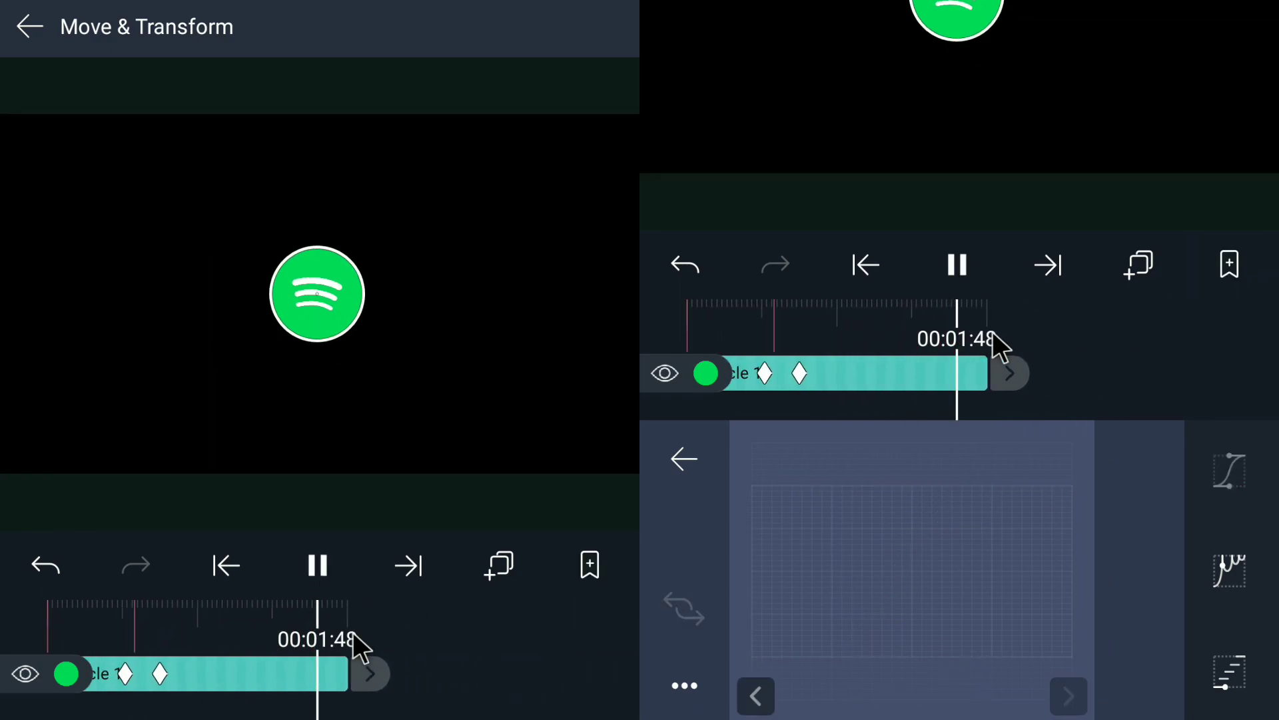
drag(985, 343, 1165, 357)
Finalize the scale easing as a softened ease-out with a flattened top end.
drag(1089, 343, 1030, 348)
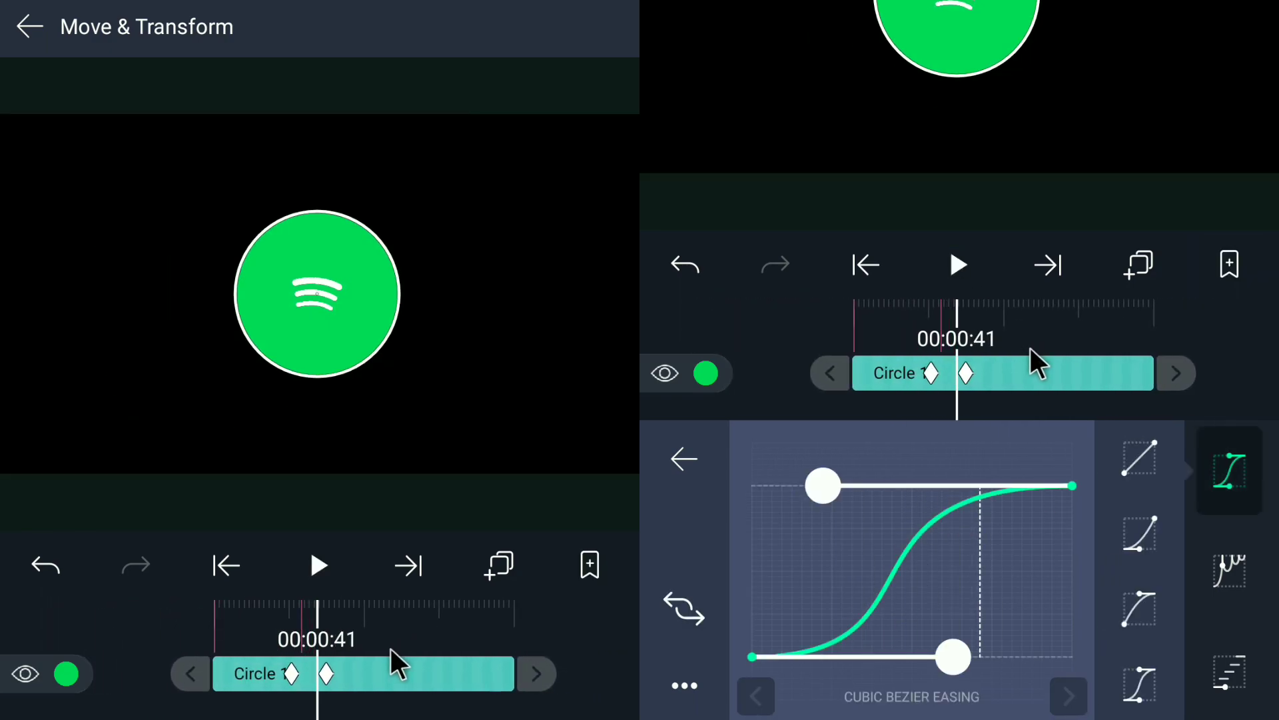
drag(951, 658, 752, 553)
drag(842, 491, 909, 501)
drag(746, 553, 729, 627)
Return to the timeline and play the whole animation from the start.
click(892, 401)
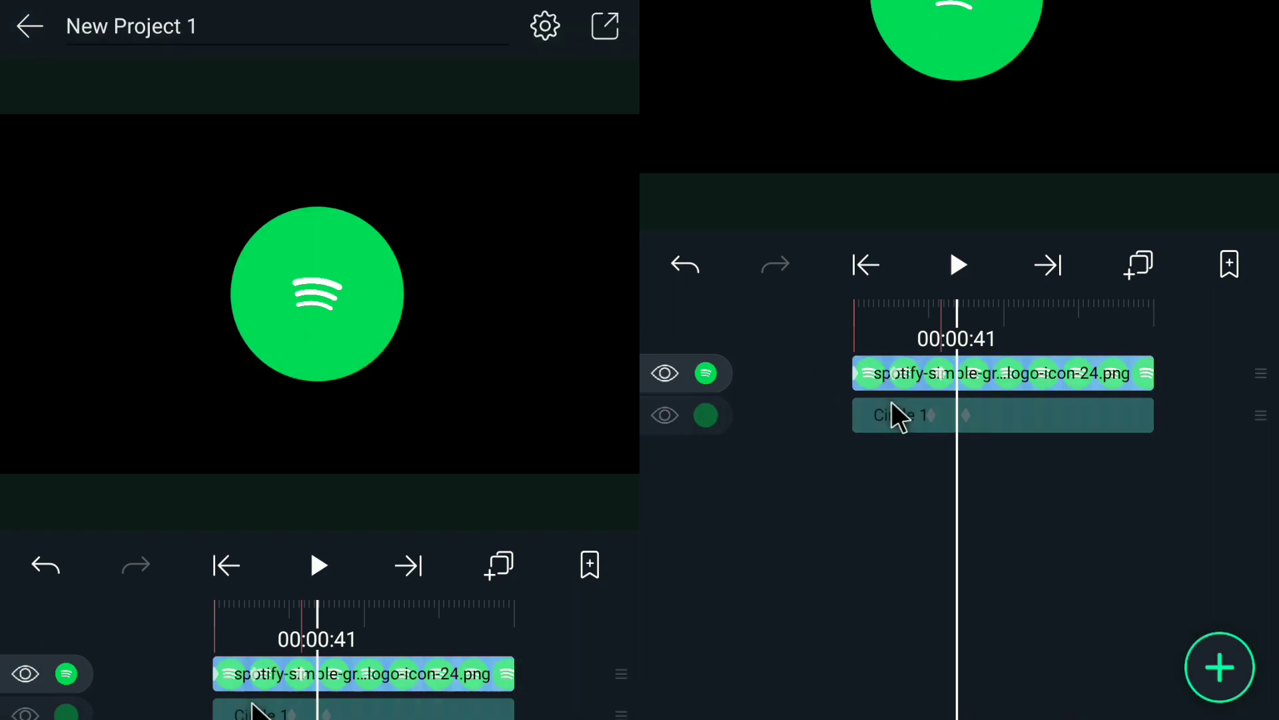
drag(882, 326, 990, 344)
click(957, 266)
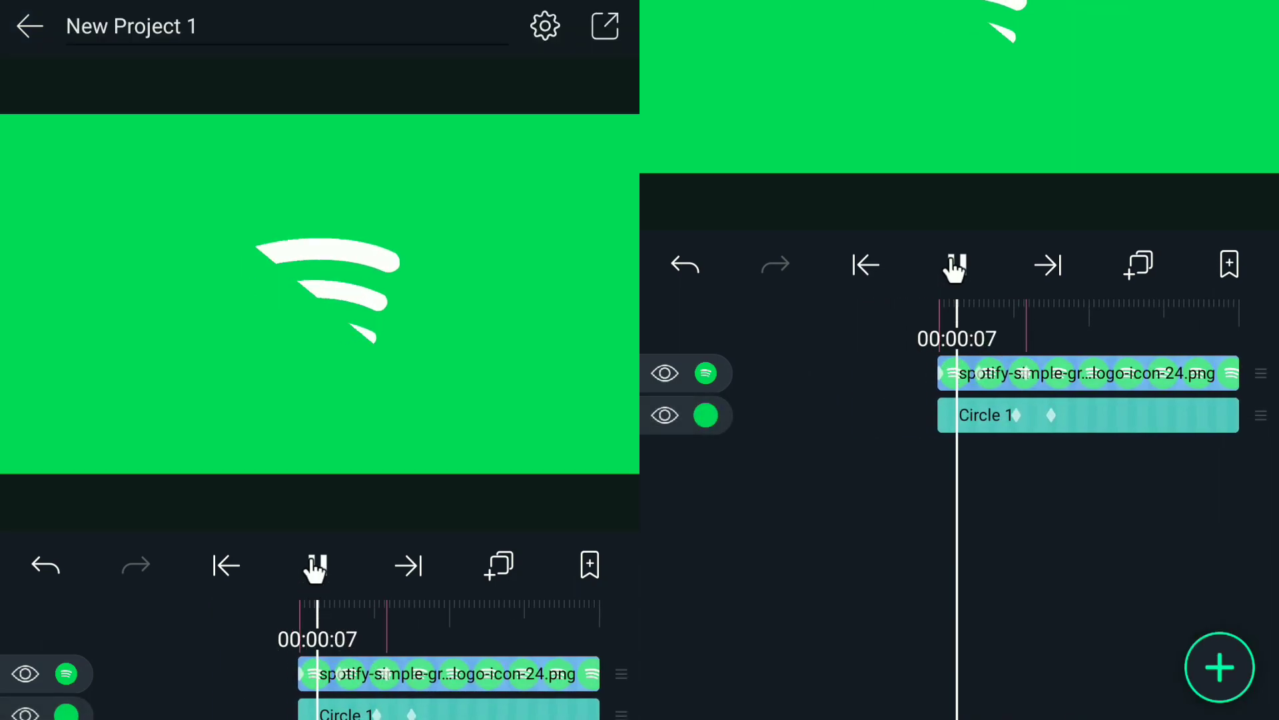
click(957, 266)
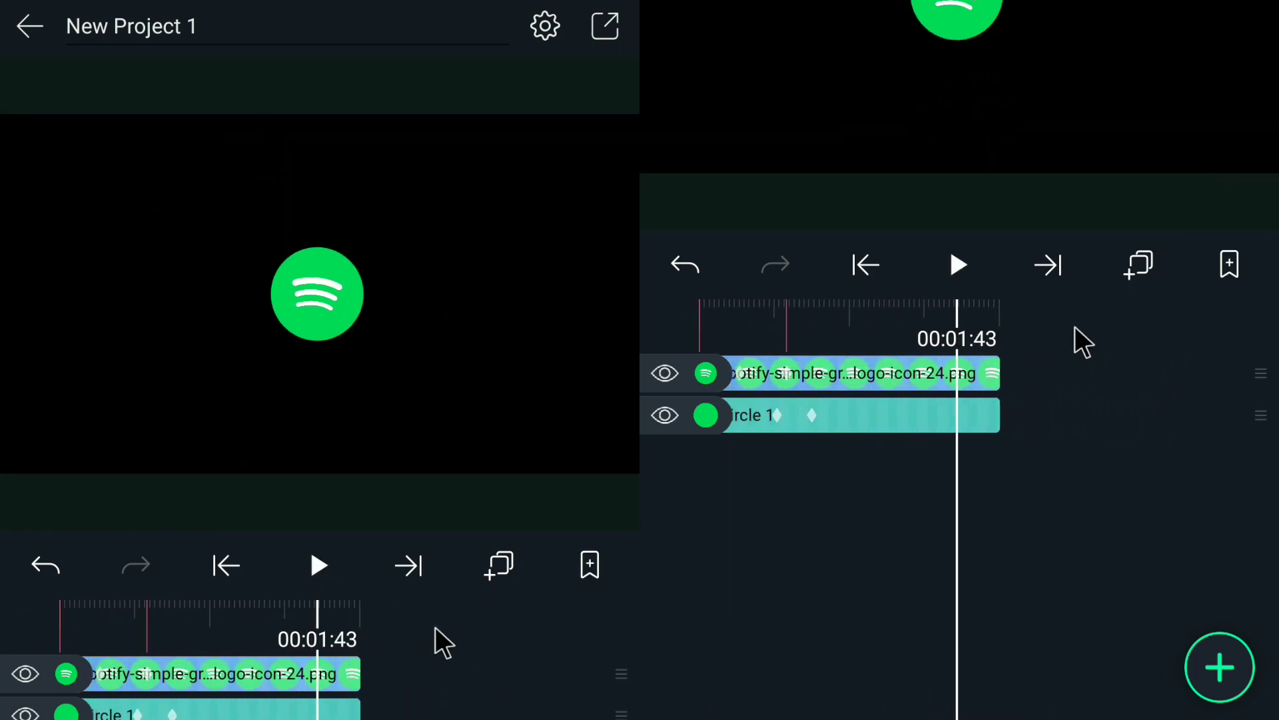
drag(1063, 337, 1214, 358)
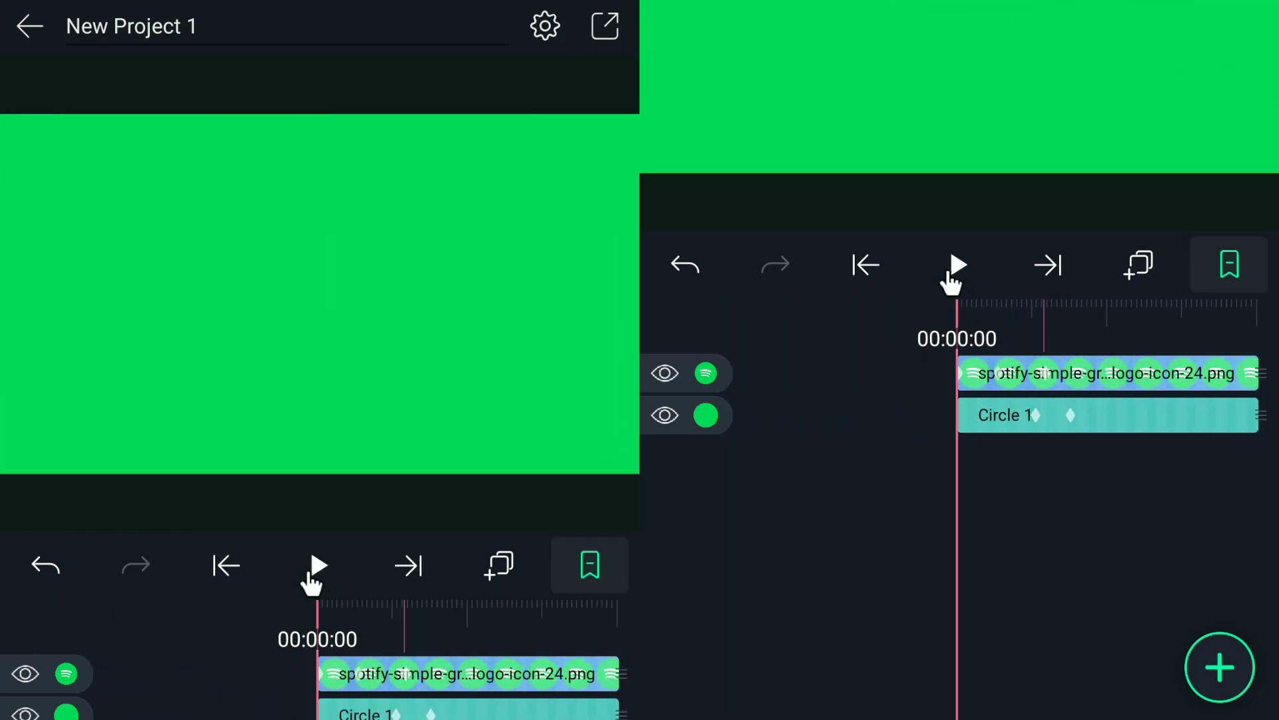
click(953, 270)
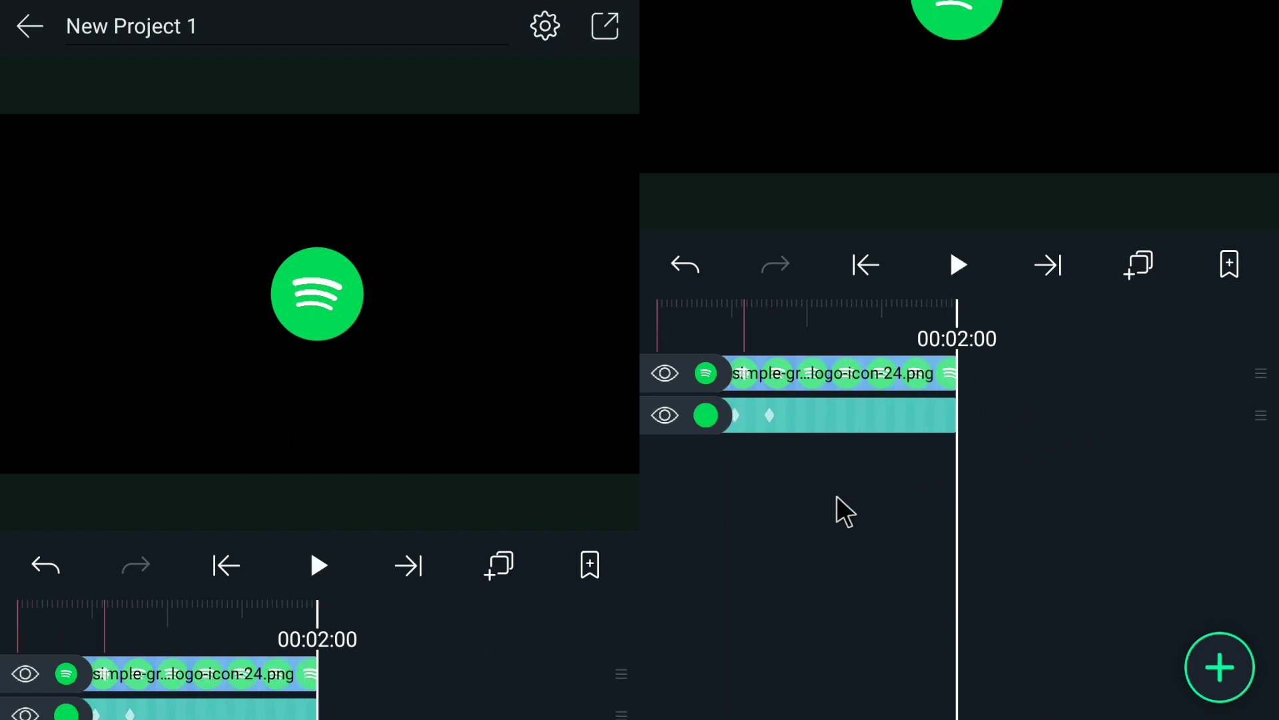
Group the Spotify logo image and Circle 1 layers into Group 1.
click(705, 385)
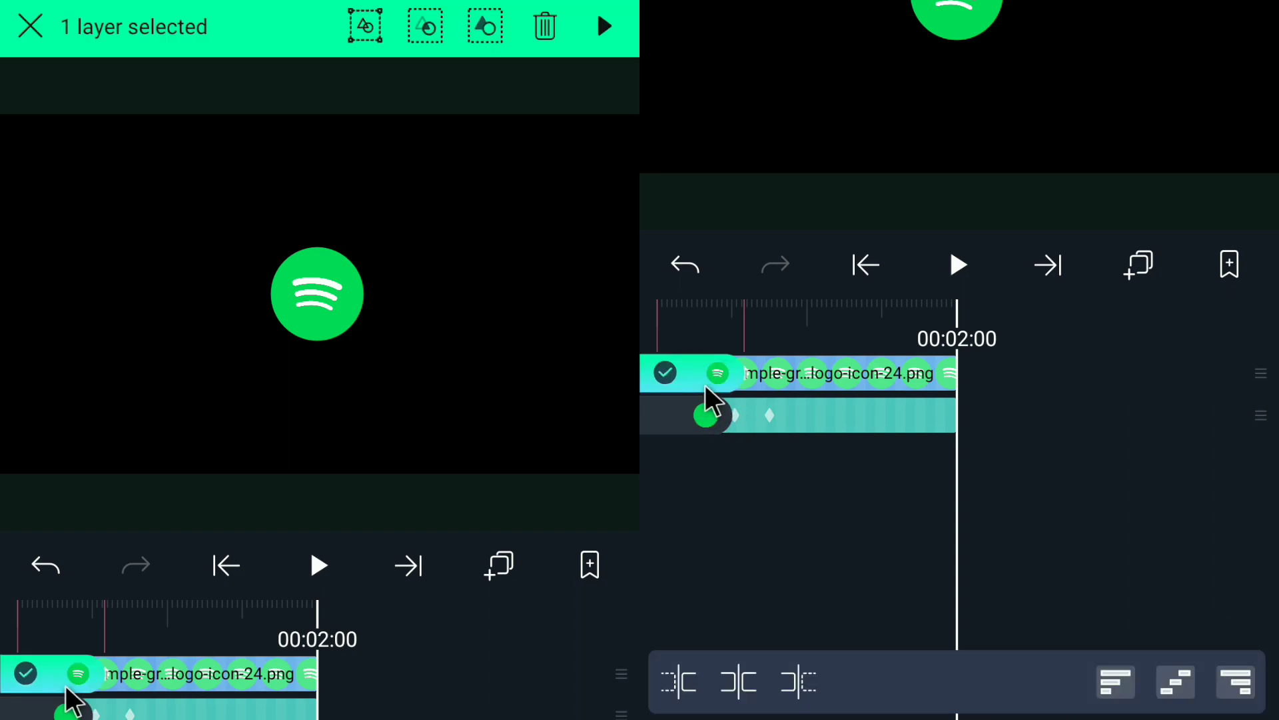
click(713, 413)
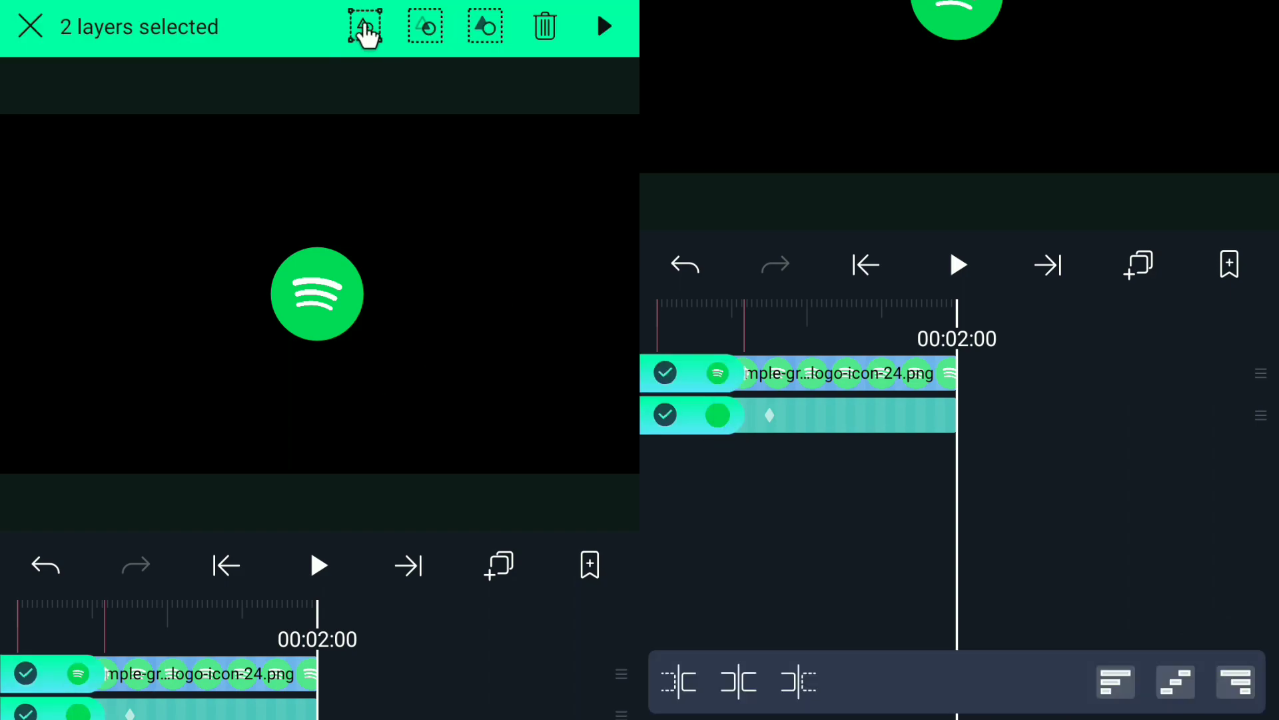
click(365, 26)
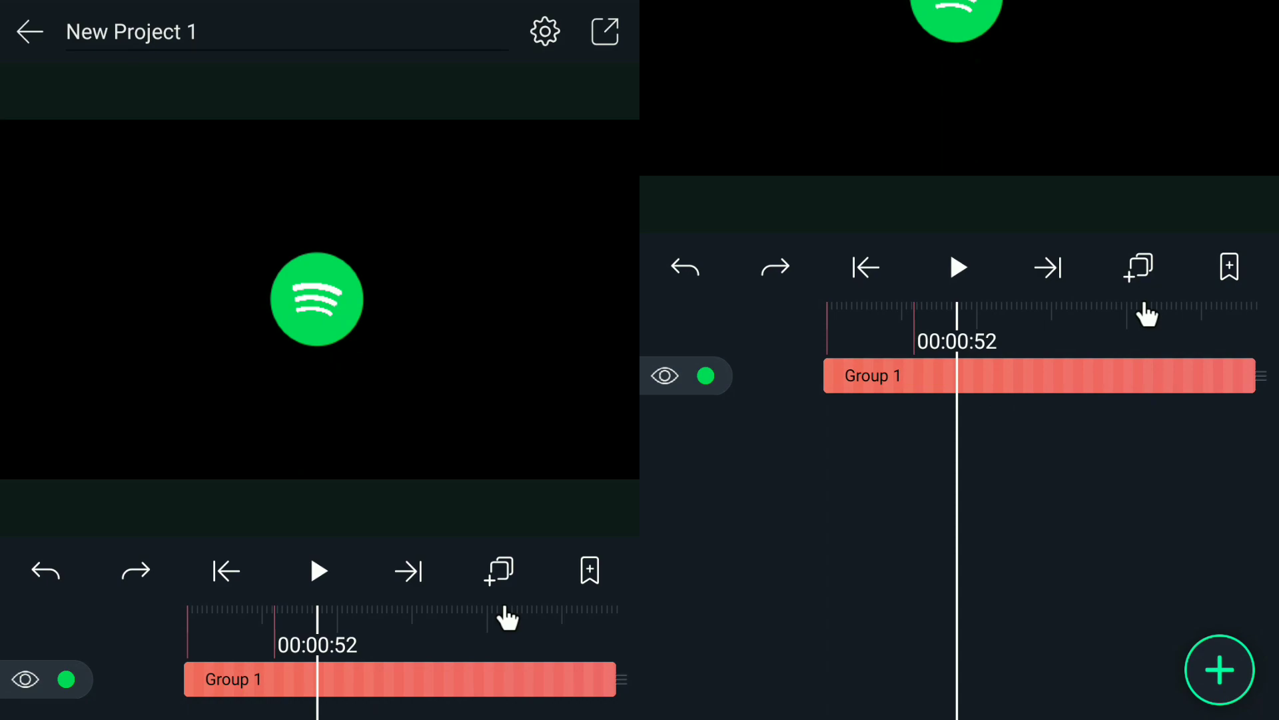
Add a new text layer reading 'SPOTIFY ®'.
click(1219, 666)
click(1226, 605)
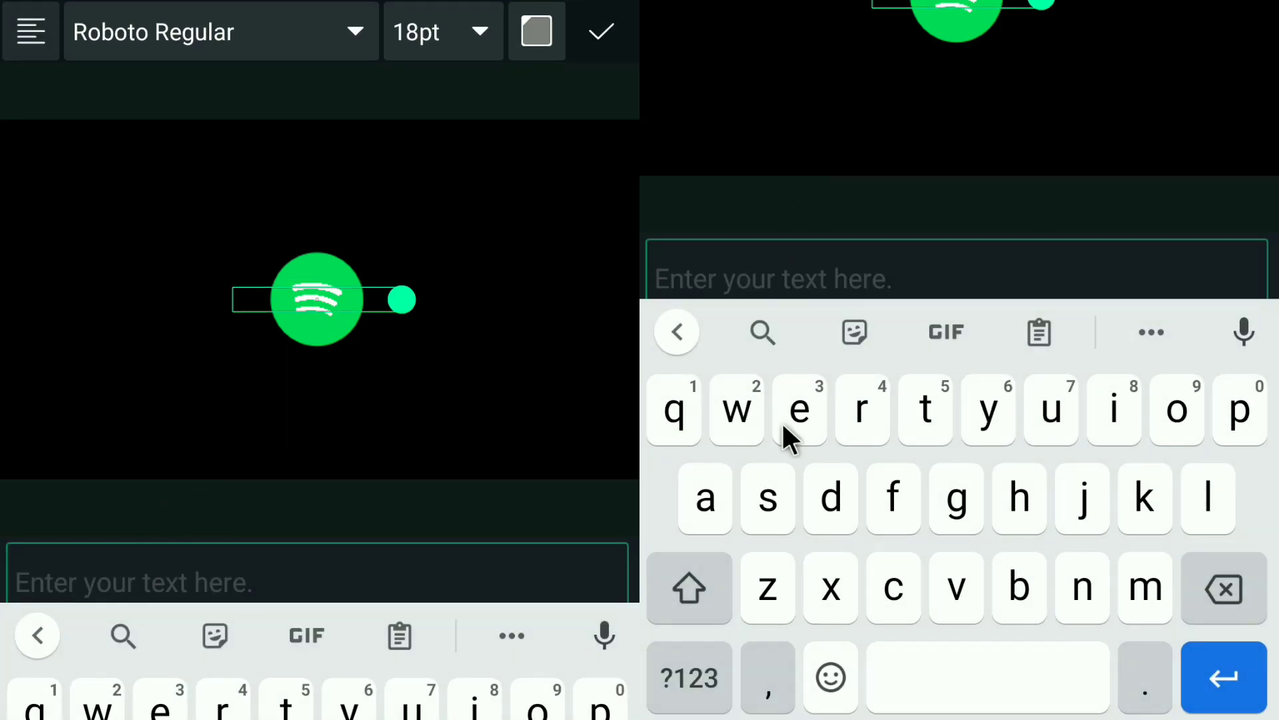
click(679, 588)
click(796, 493)
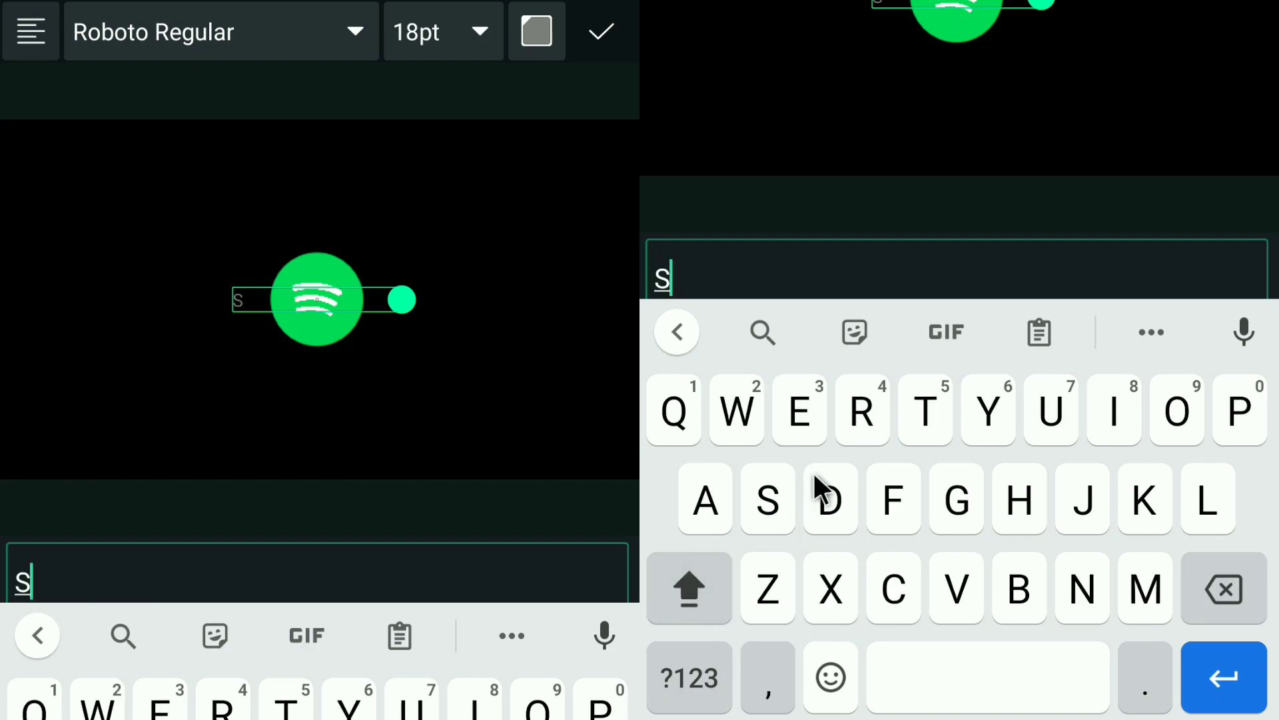
click(1242, 426)
click(1200, 417)
text(TI)
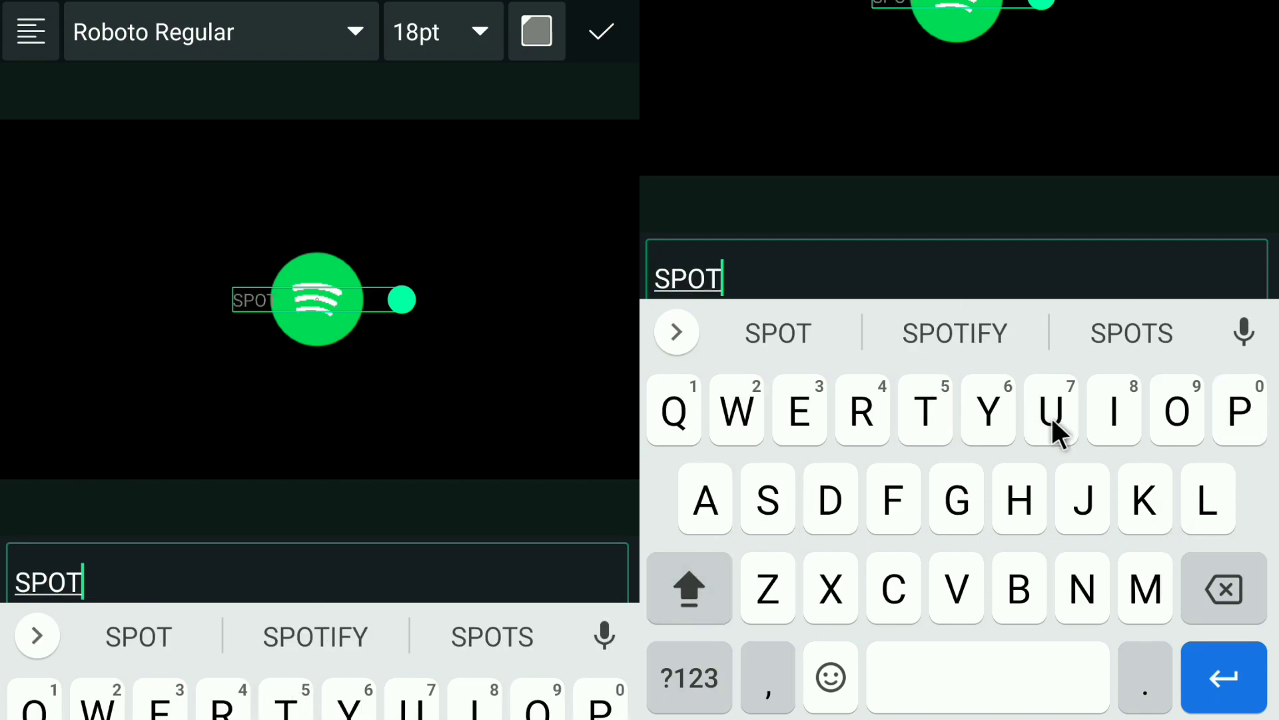
click(1006, 347)
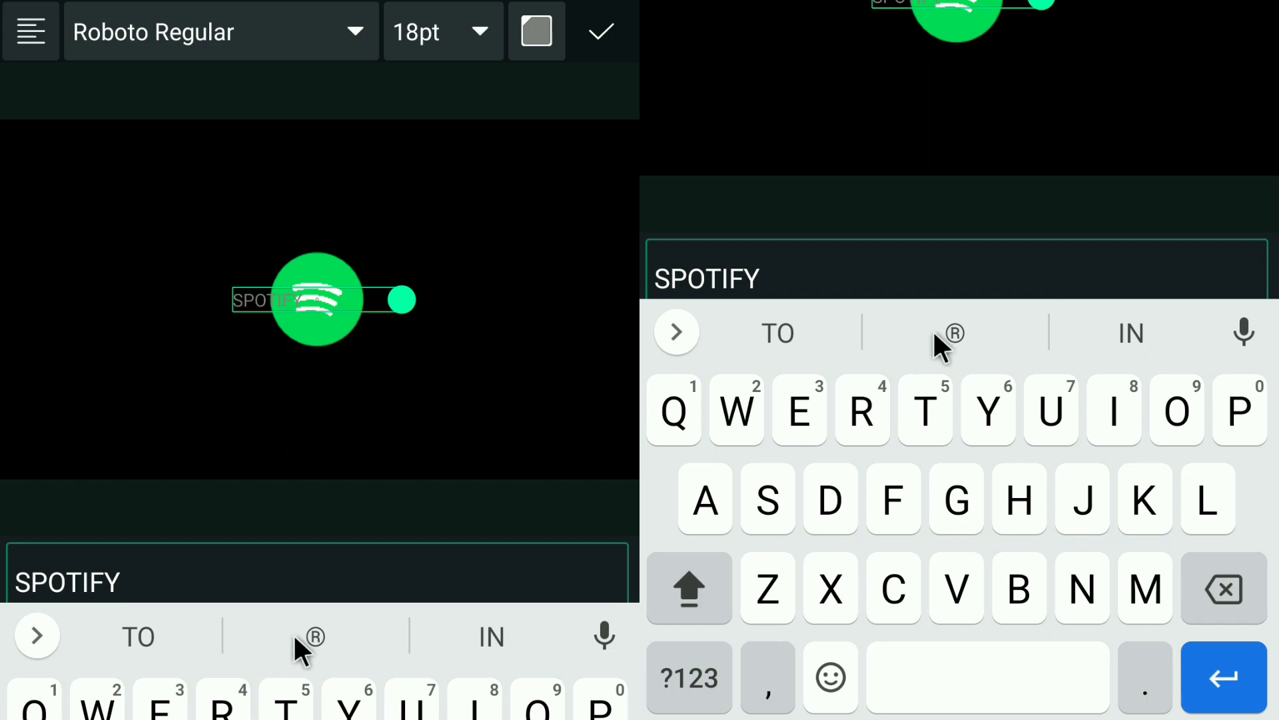
click(955, 333)
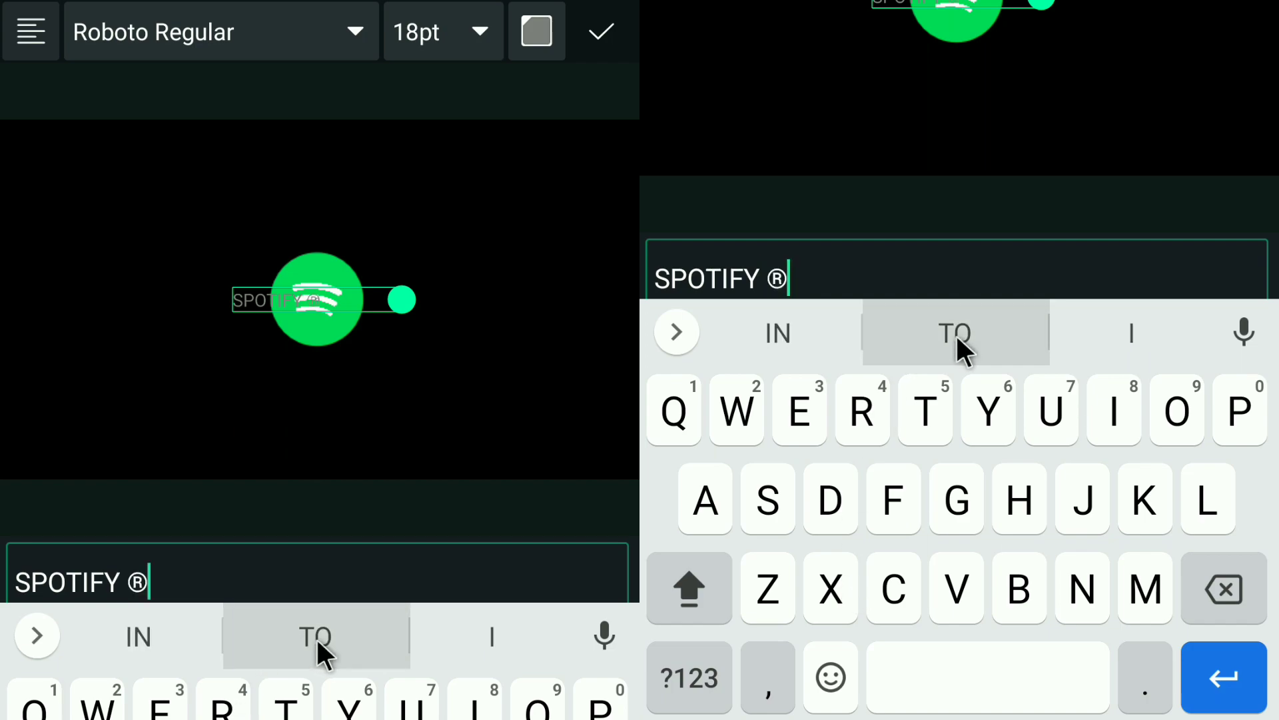
Make the text white Raleway Black and narrow its box so ® wraps.
click(304, 35)
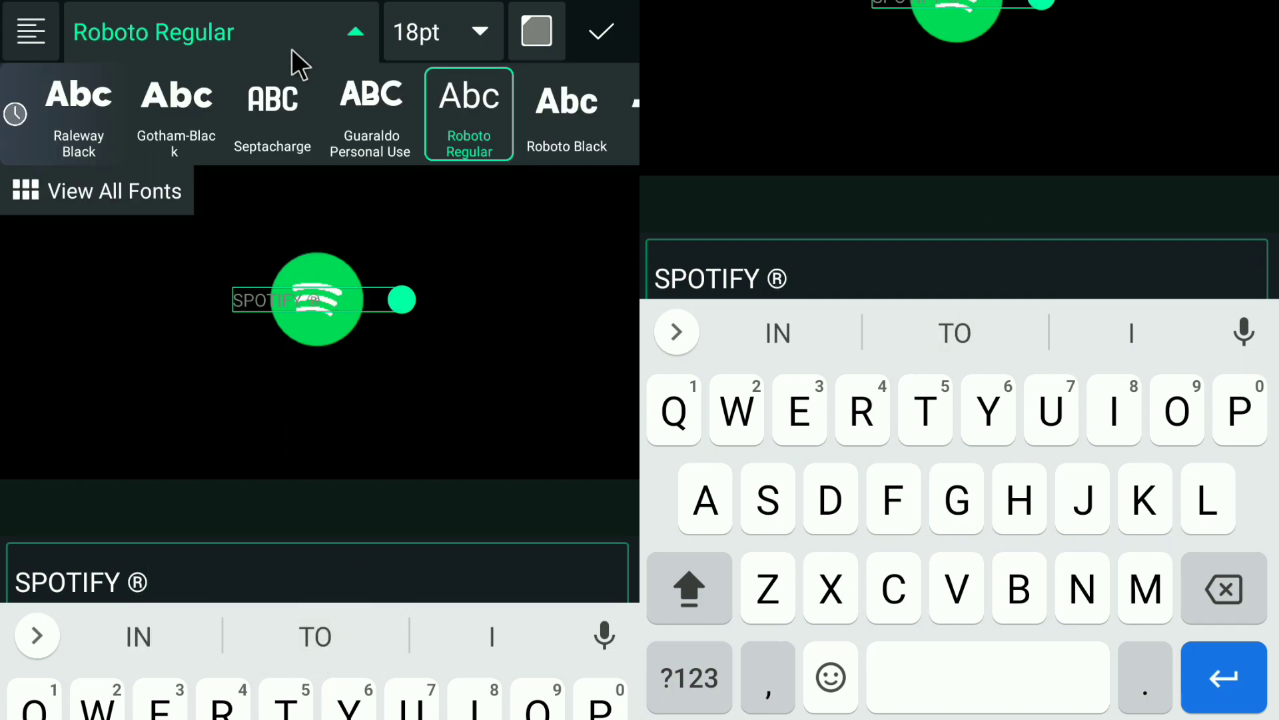
click(82, 112)
click(378, 330)
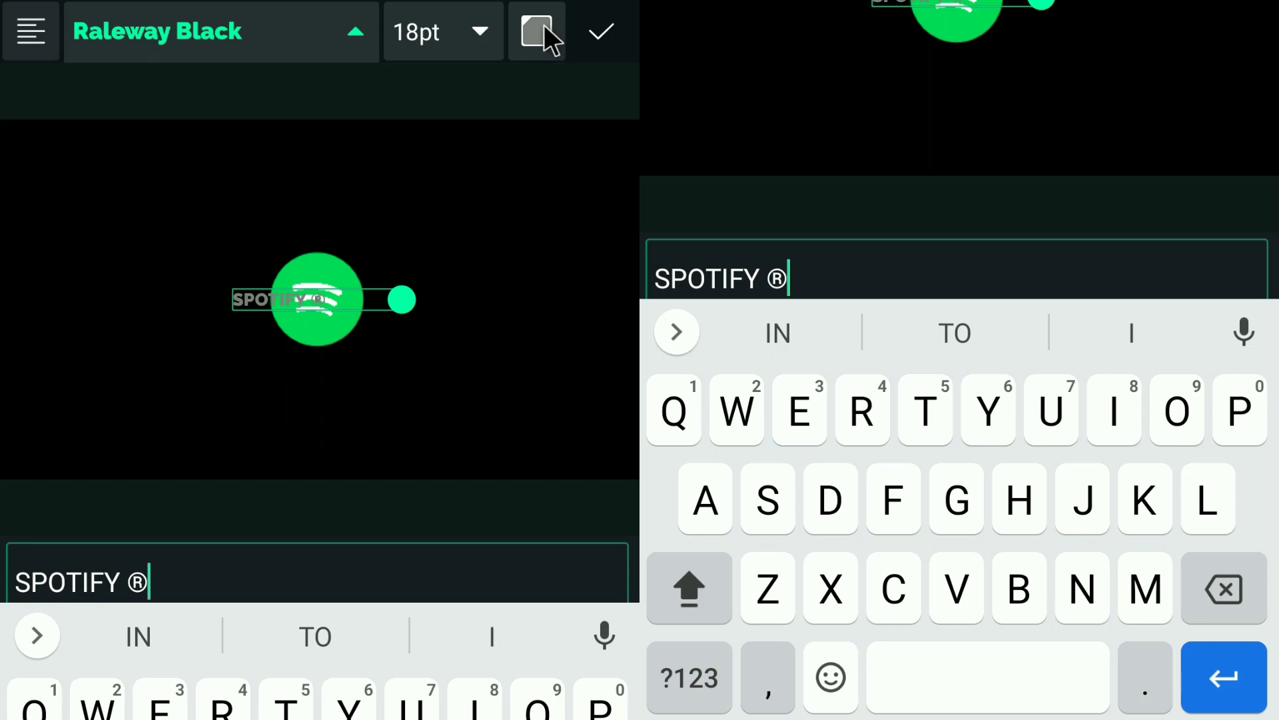
click(535, 32)
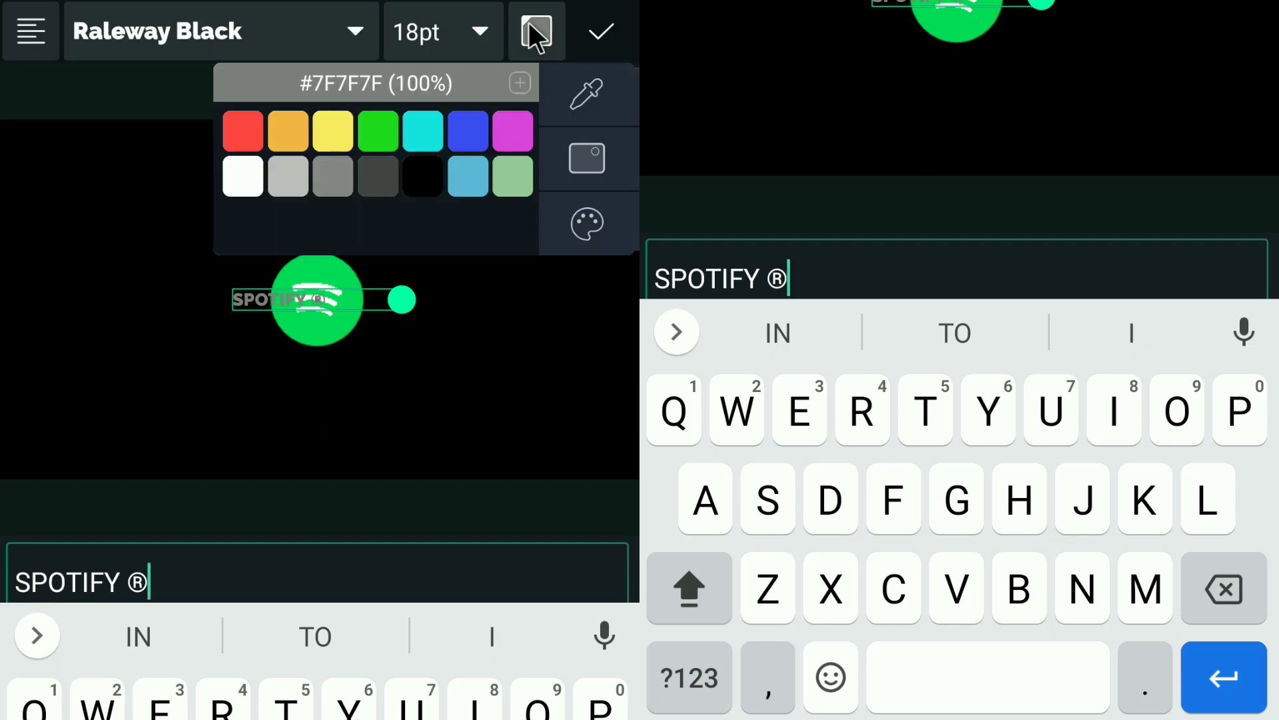
click(242, 174)
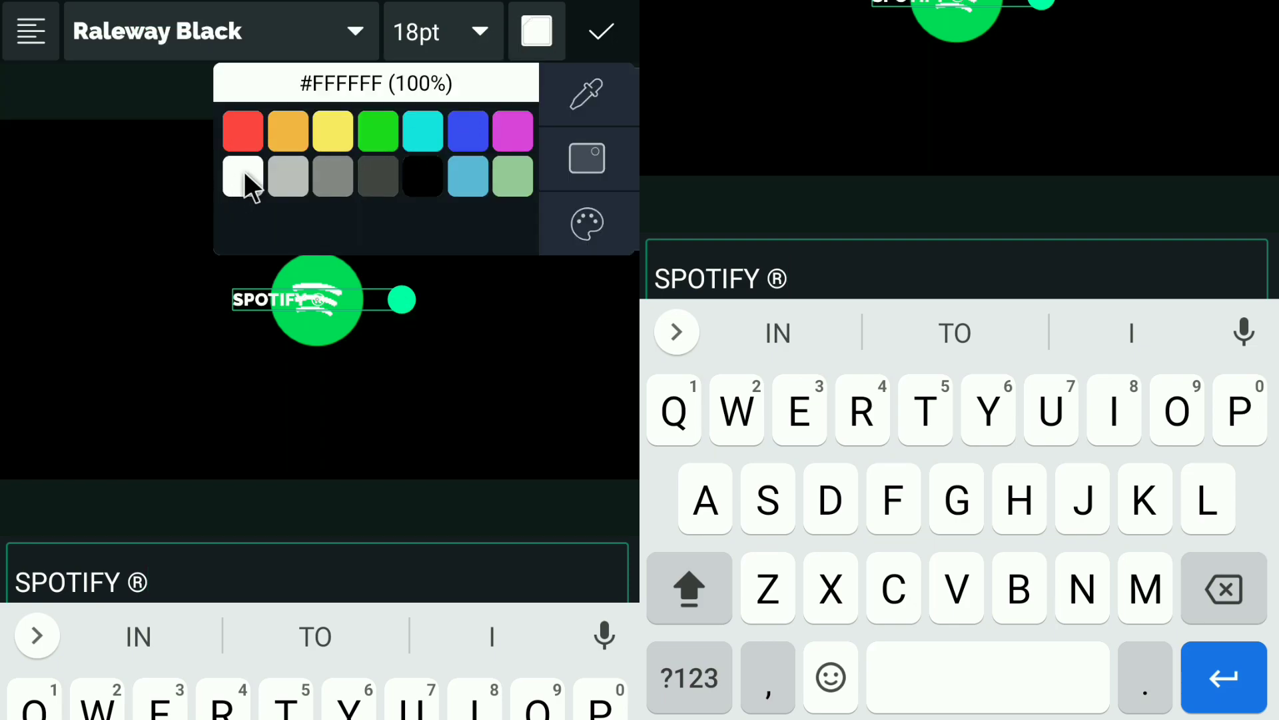
click(609, 25)
drag(404, 302, 330, 306)
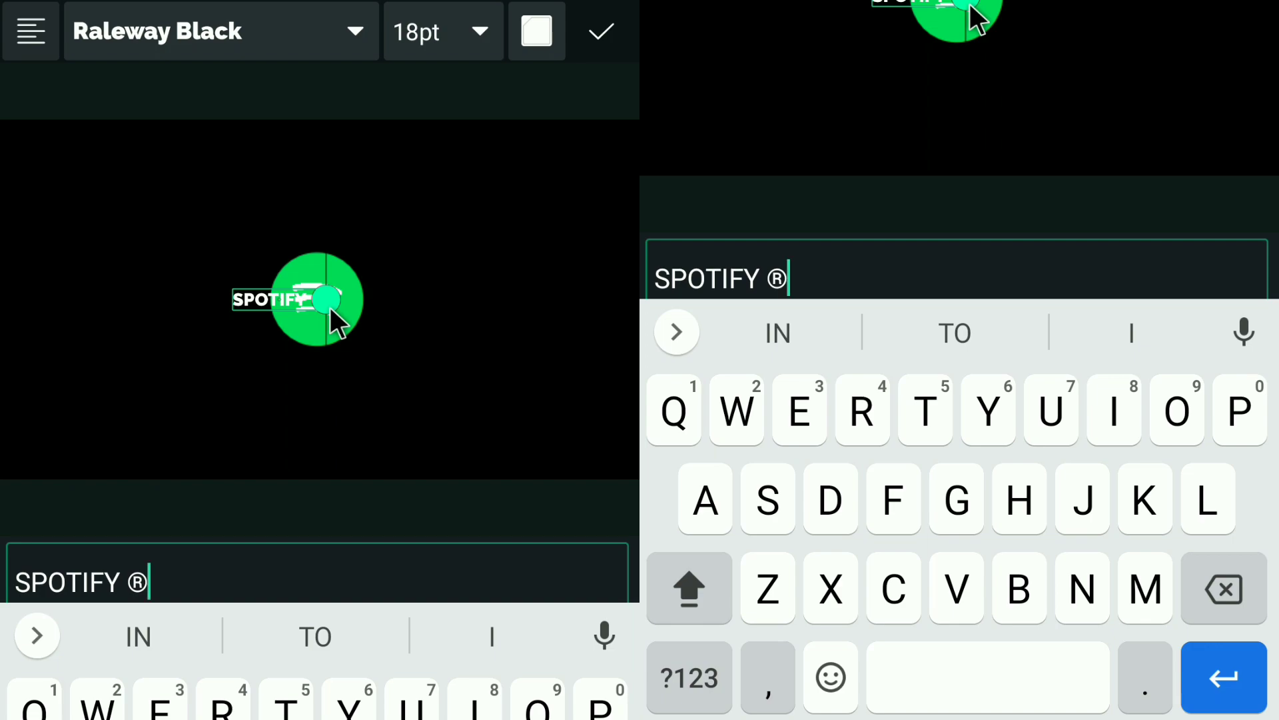
click(608, 30)
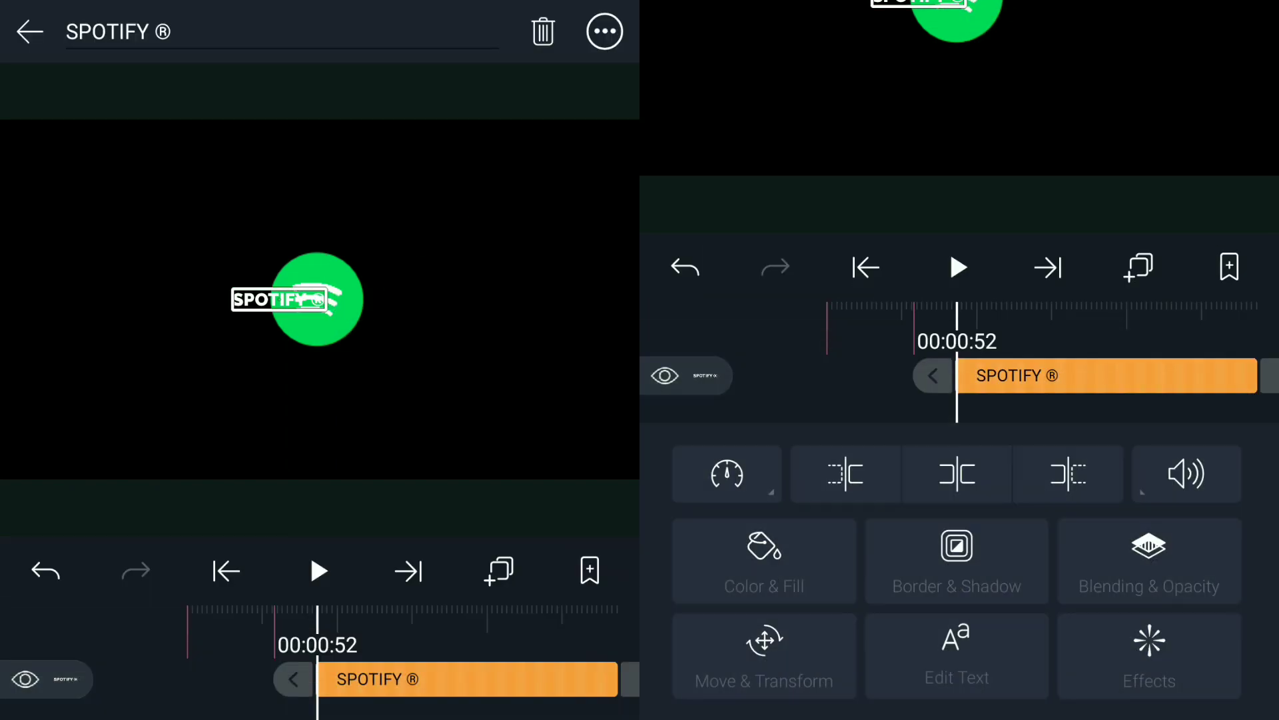
Centre the SPOTIFY ® text under the green circle at X 960.
click(1162, 680)
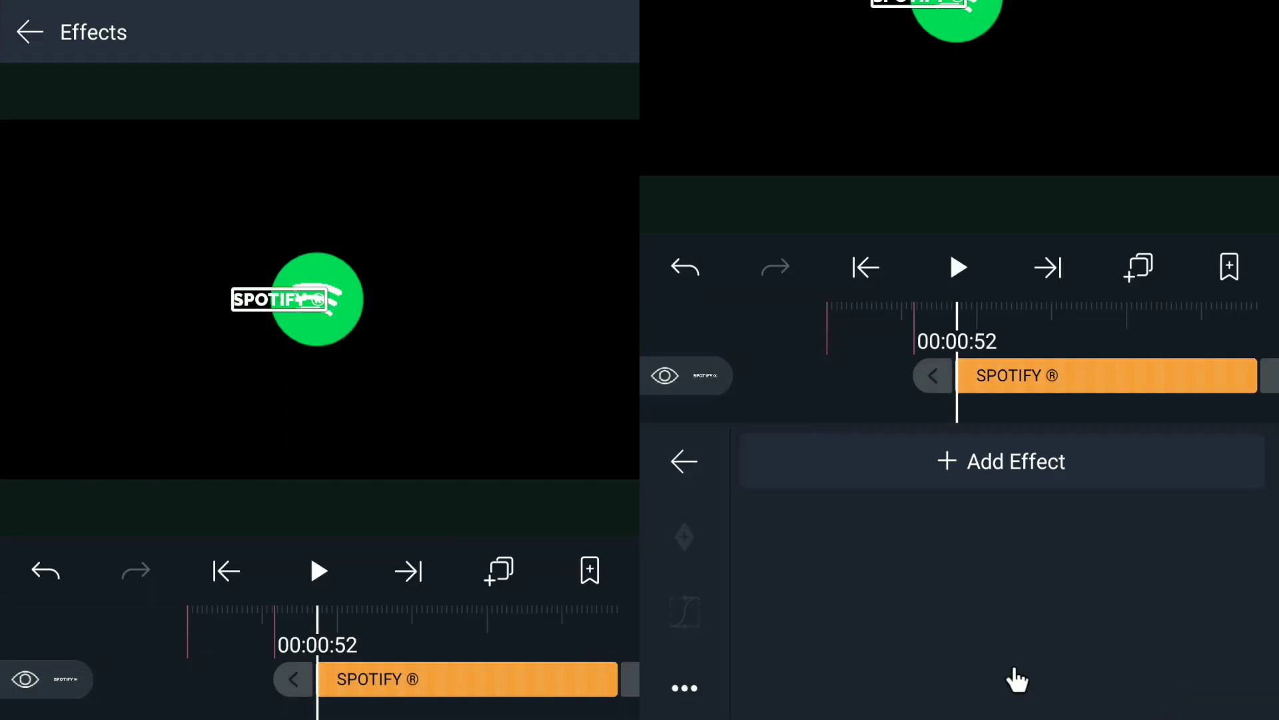
click(809, 387)
click(1046, 378)
click(740, 657)
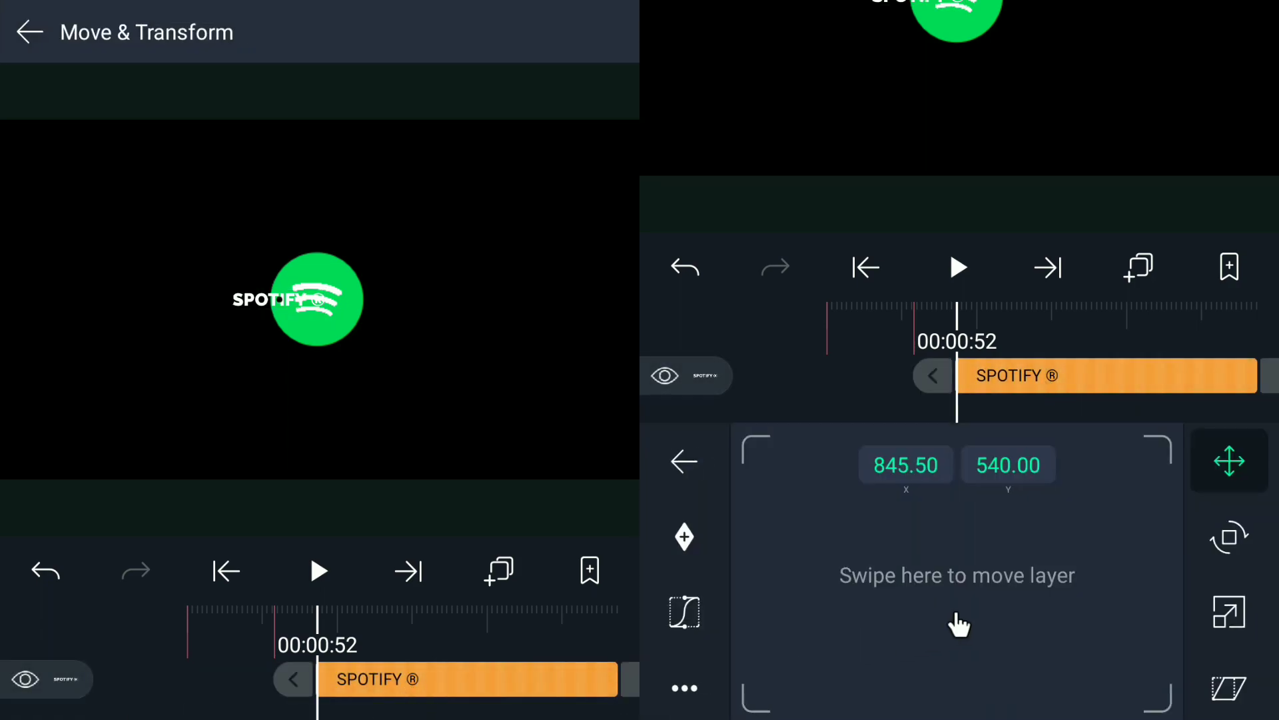
drag(945, 608, 1030, 662)
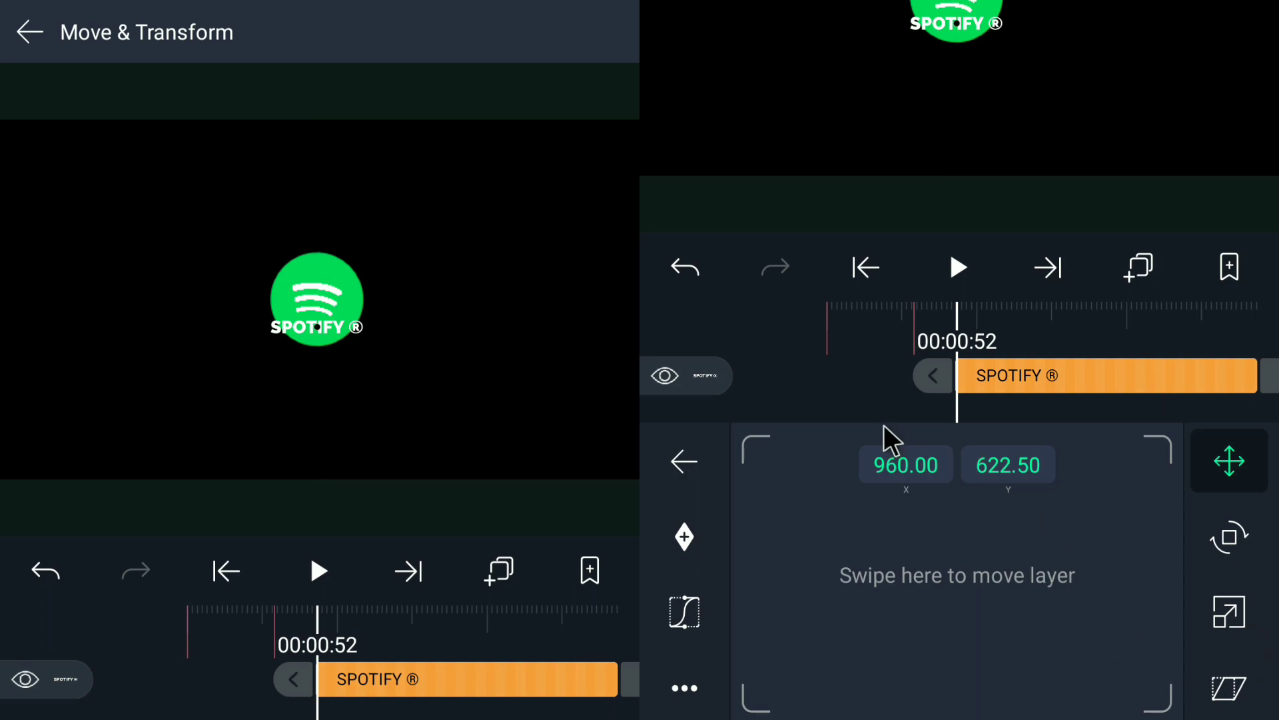
click(941, 410)
Duplicate the SPOTIFY ® layer and place the copy just below the original.
click(1034, 369)
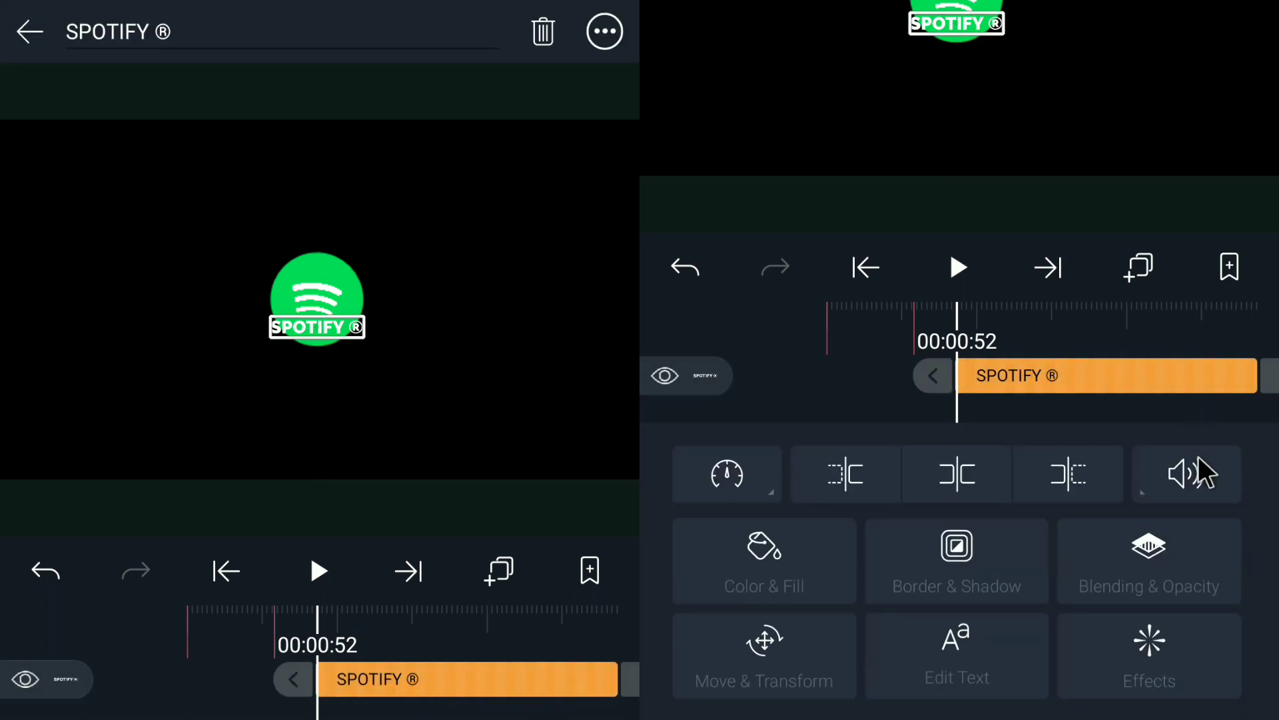
click(1140, 270)
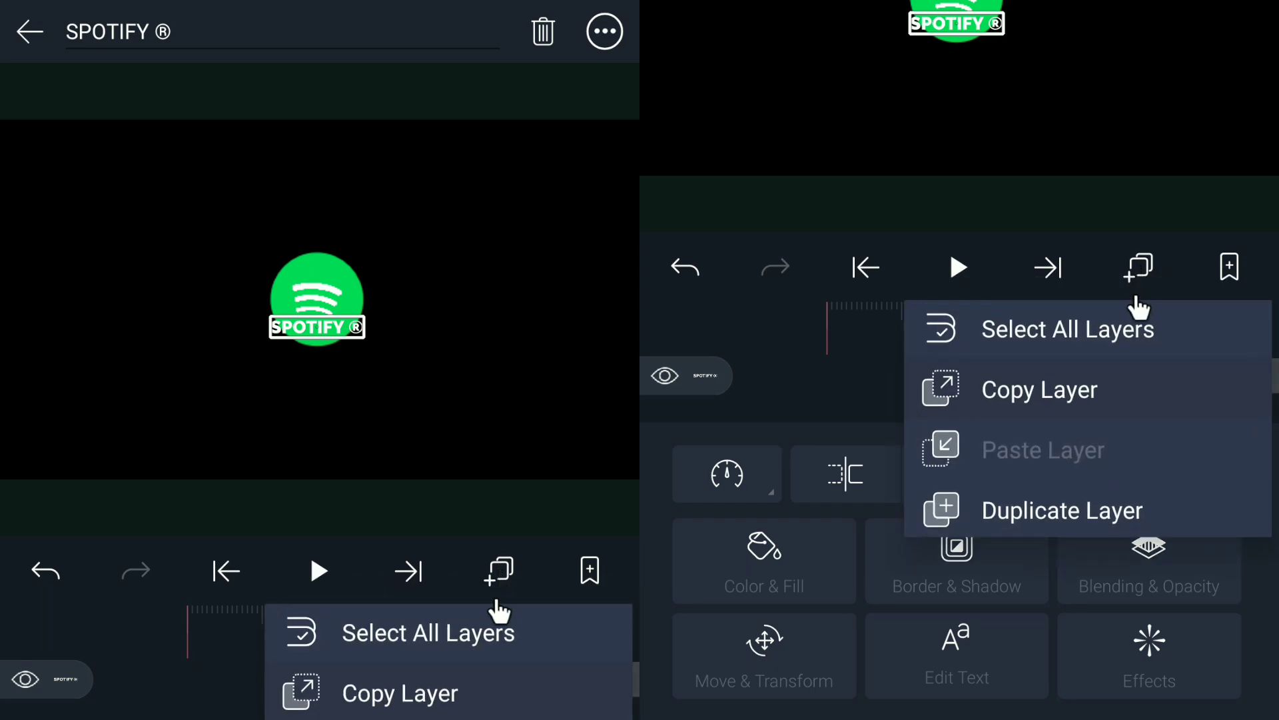
click(1072, 523)
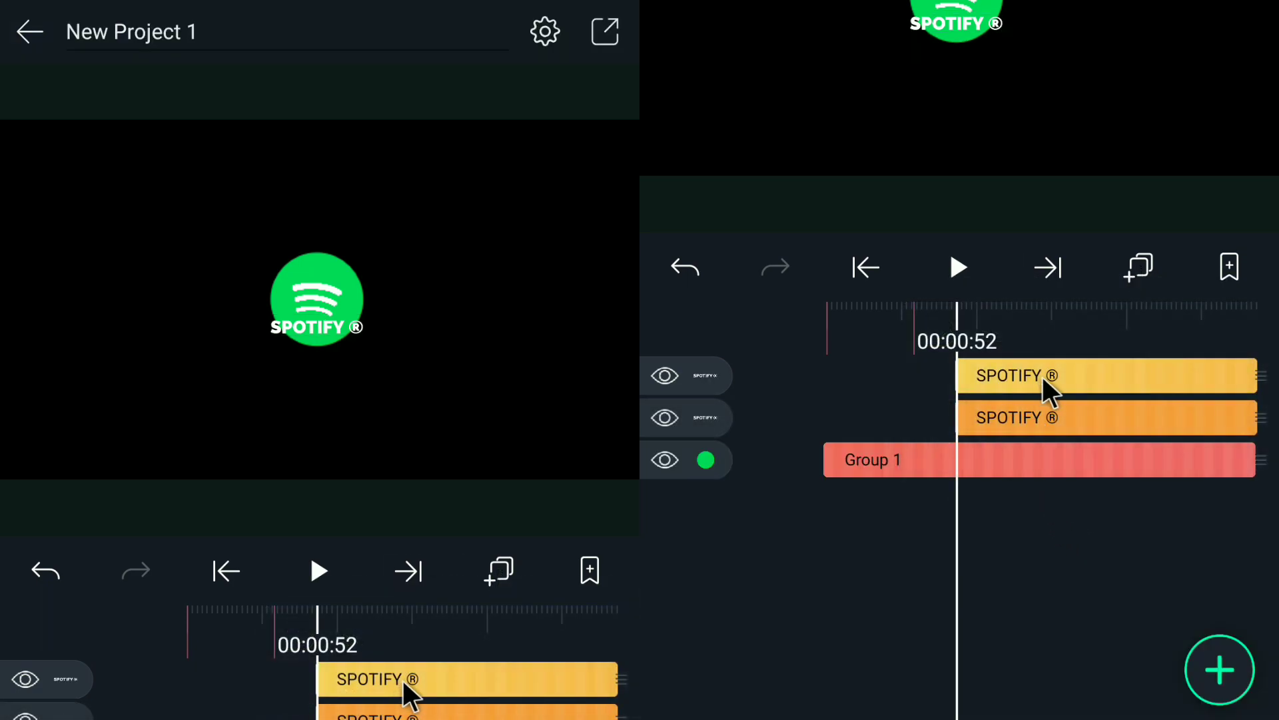
click(1046, 390)
drag(339, 339, 341, 358)
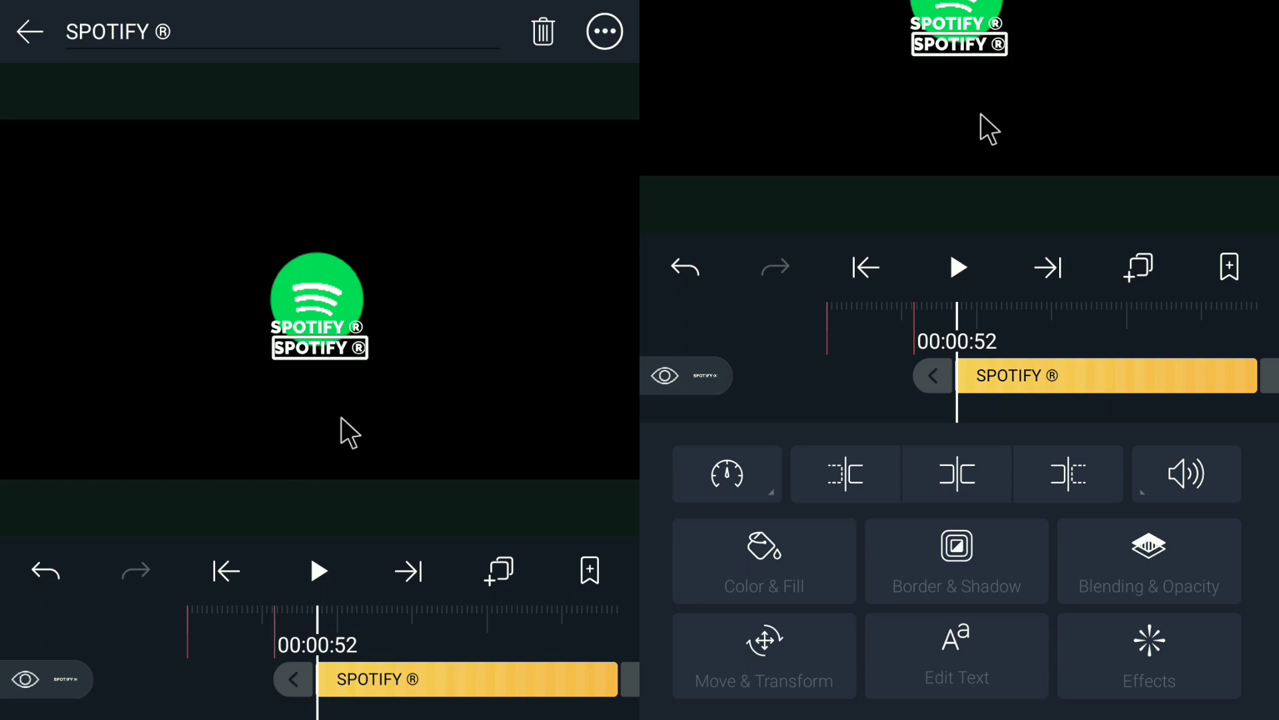
click(1068, 373)
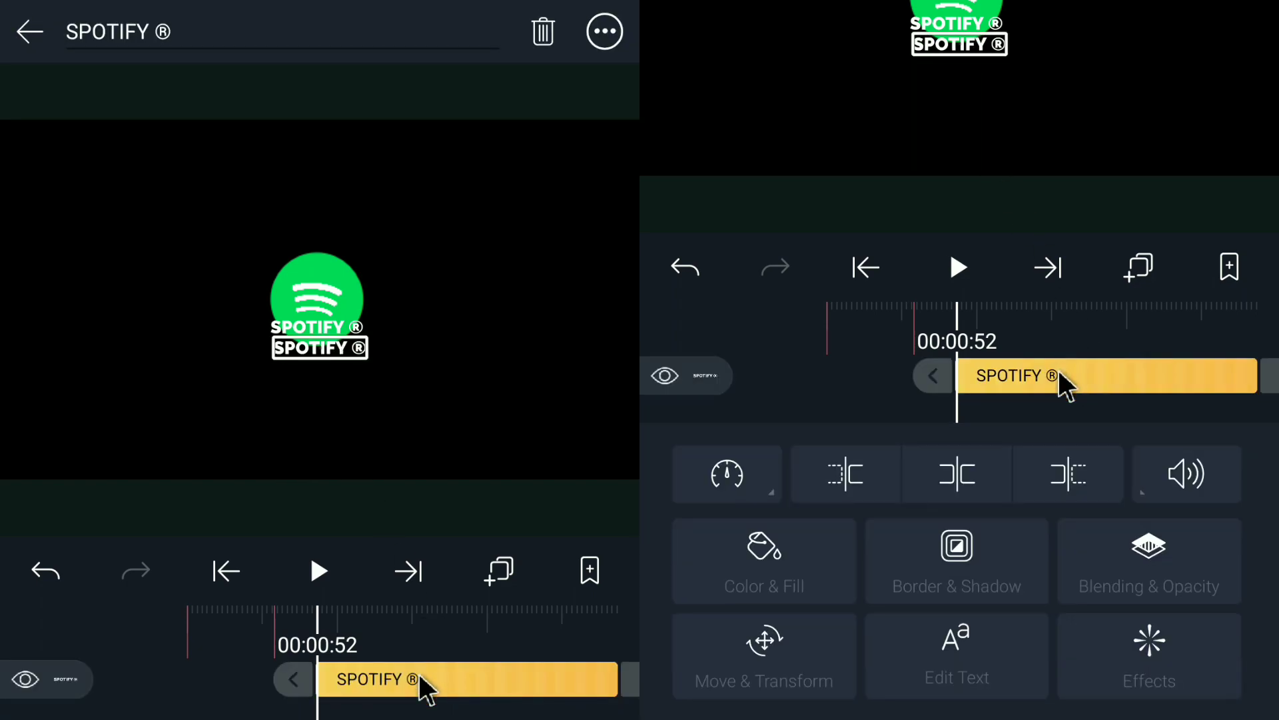
double_click(331, 353)
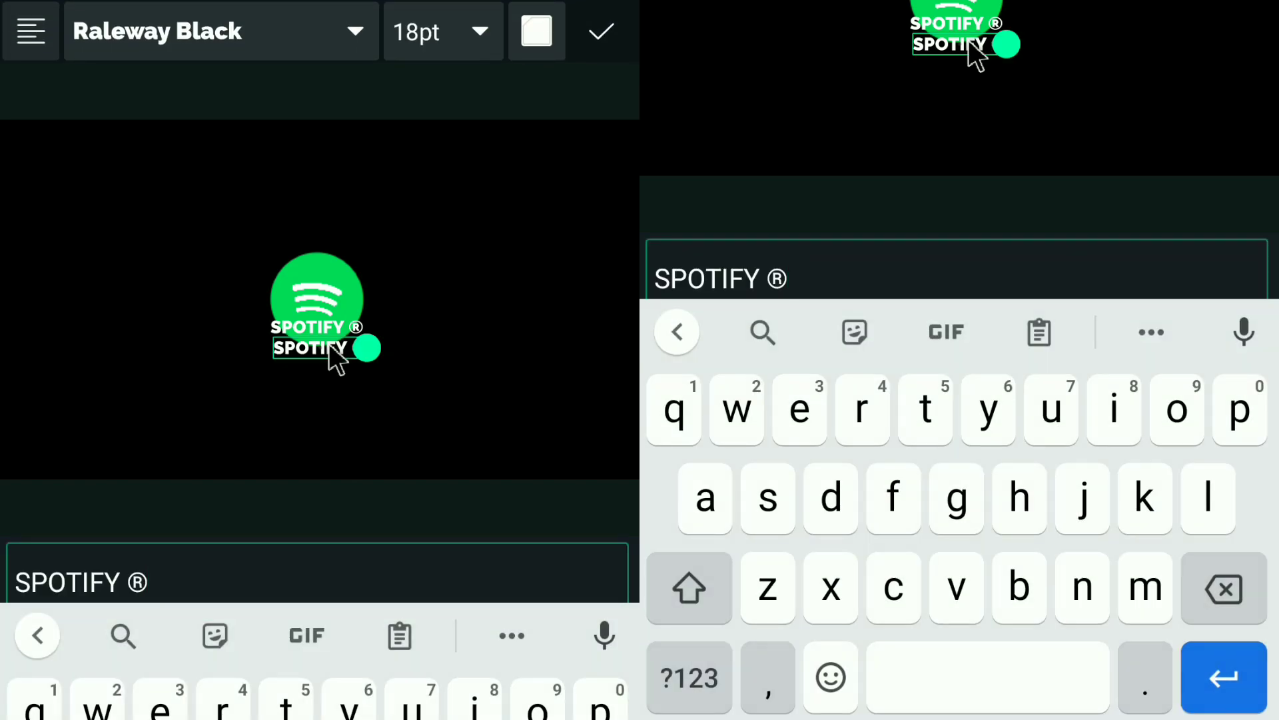
drag(1218, 590, 1217, 590)
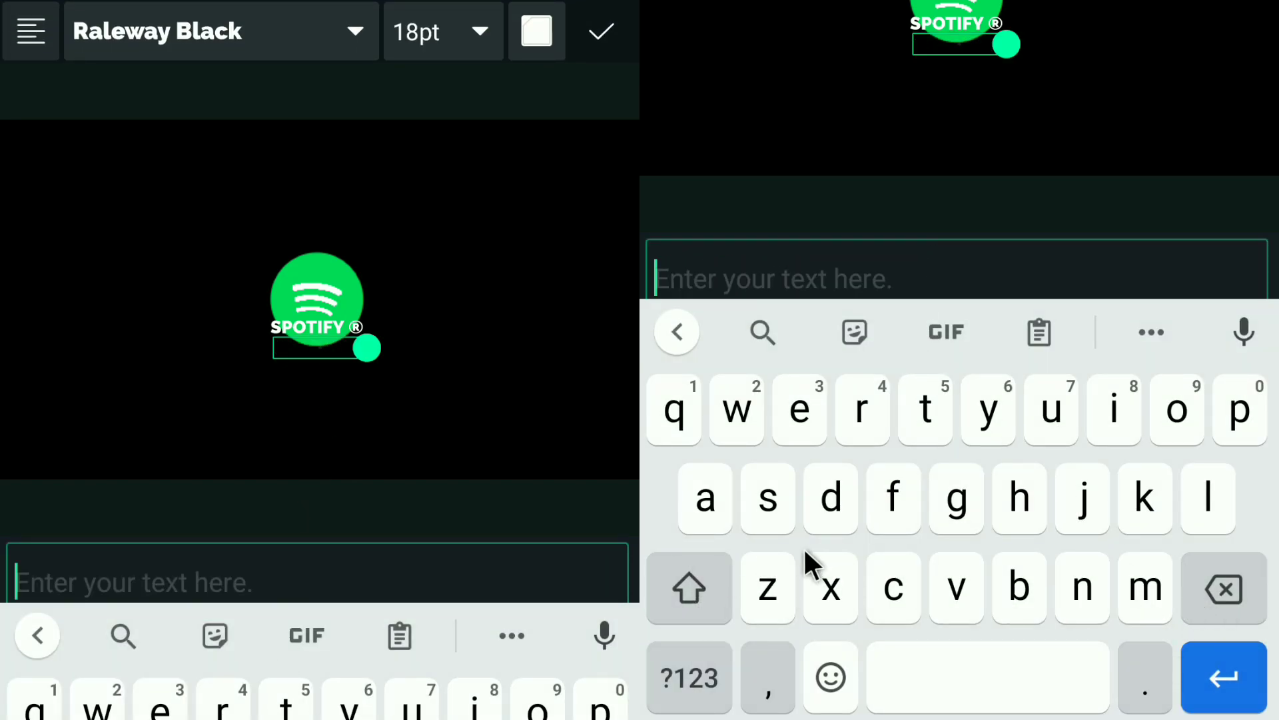
double_click(719, 597)
triple_click(746, 408)
click(1145, 677)
click(769, 503)
click(1234, 427)
click(1184, 414)
click(937, 402)
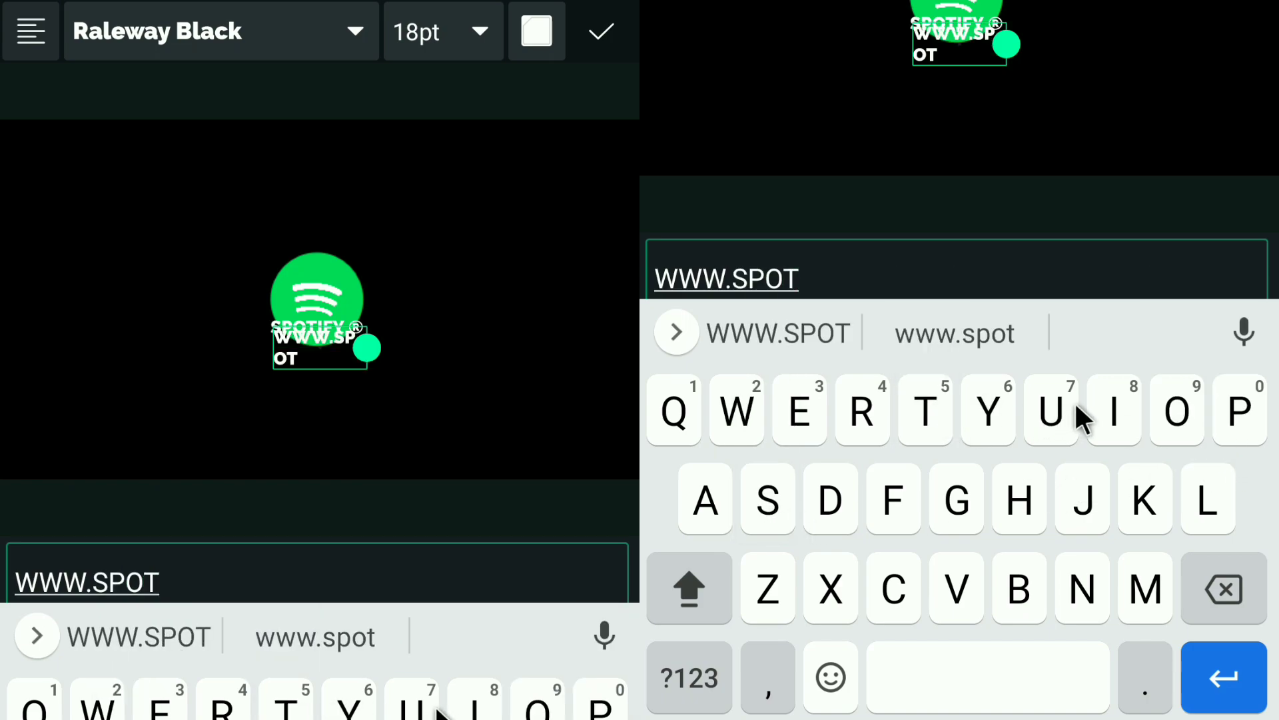
click(1089, 403)
click(915, 499)
click(992, 412)
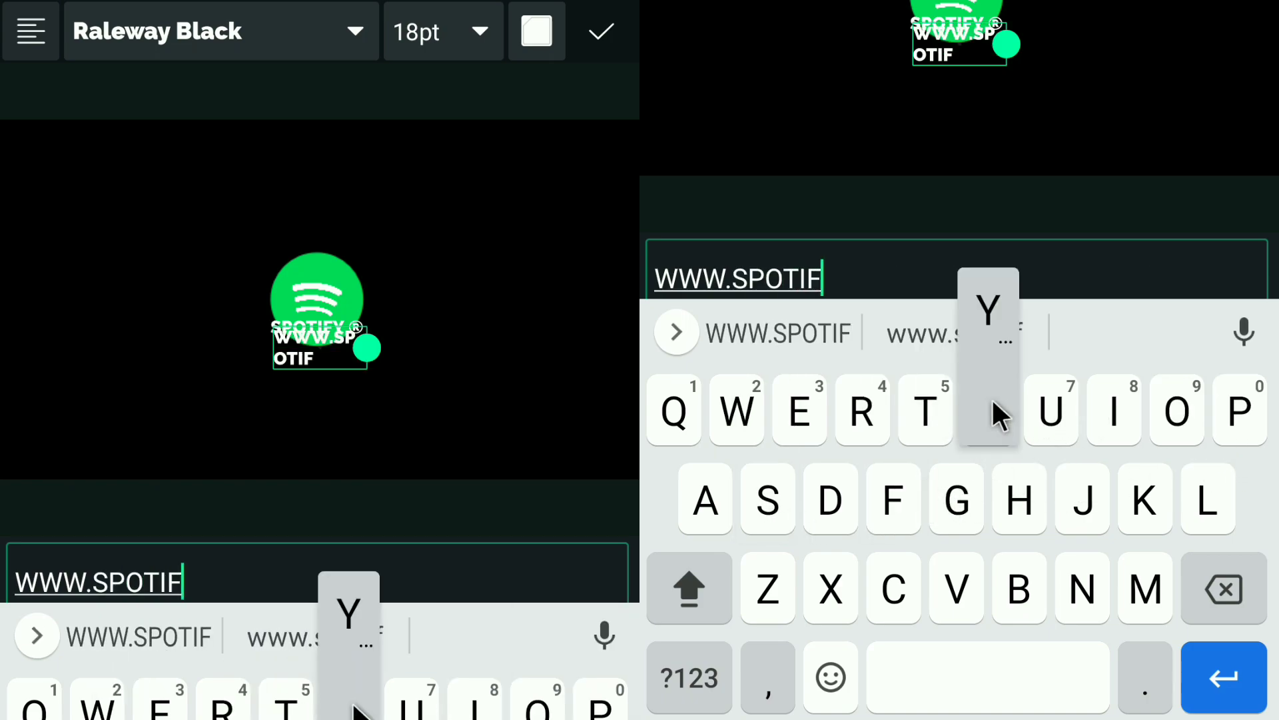
click(1142, 659)
click(880, 559)
click(1179, 427)
click(1142, 663)
click(1233, 597)
click(1162, 578)
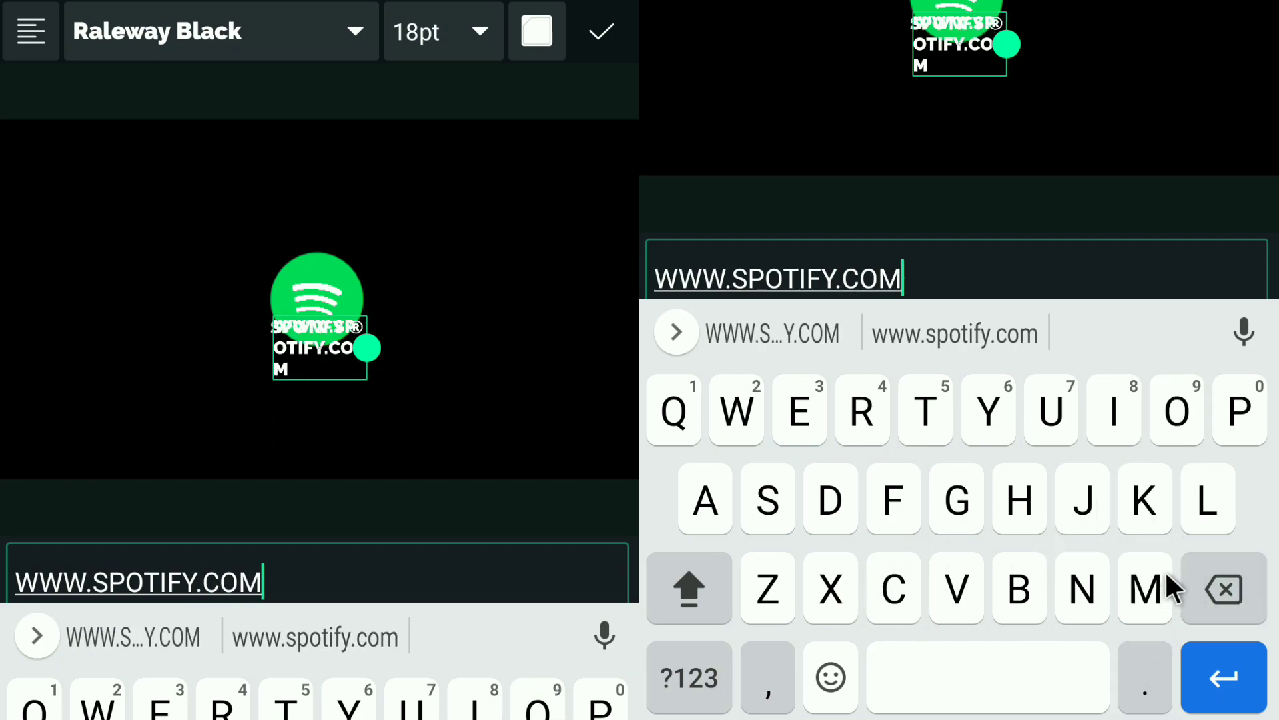
Reduce the address text from 18pt to 11pt and widen its box to fit one line.
click(461, 14)
drag(268, 92, 170, 97)
drag(358, 345, 386, 349)
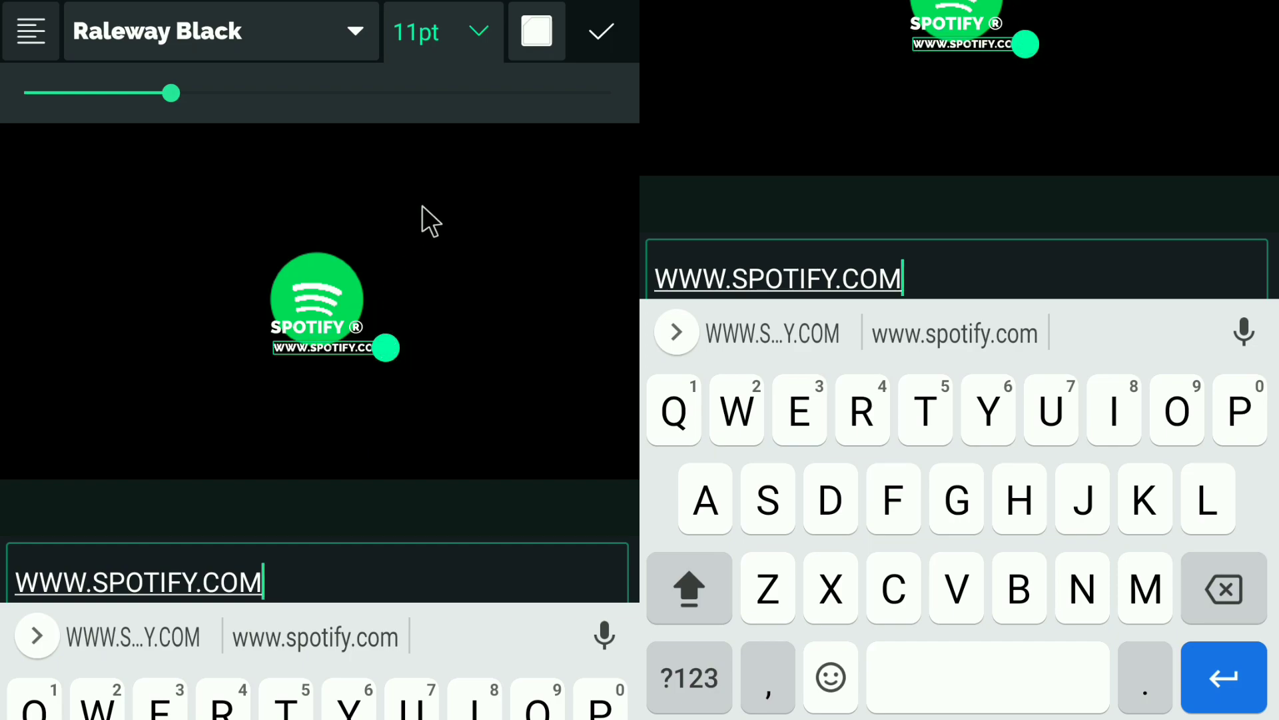
click(602, 31)
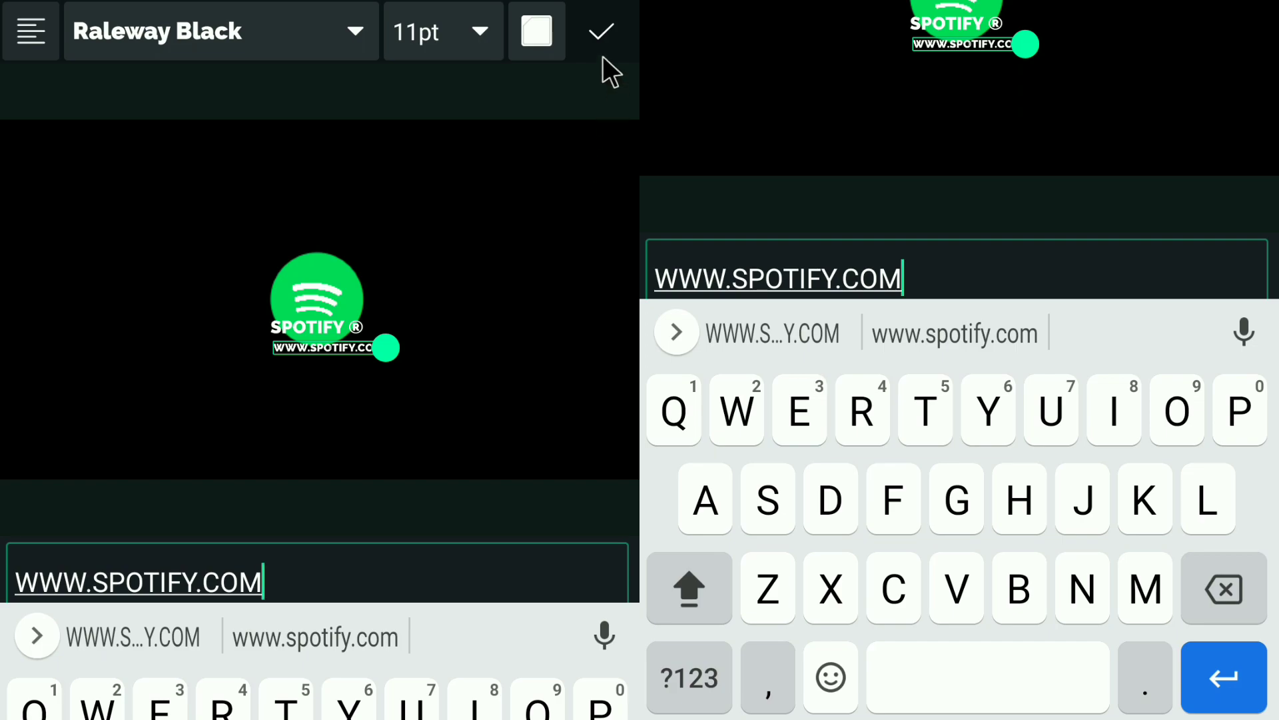
click(602, 30)
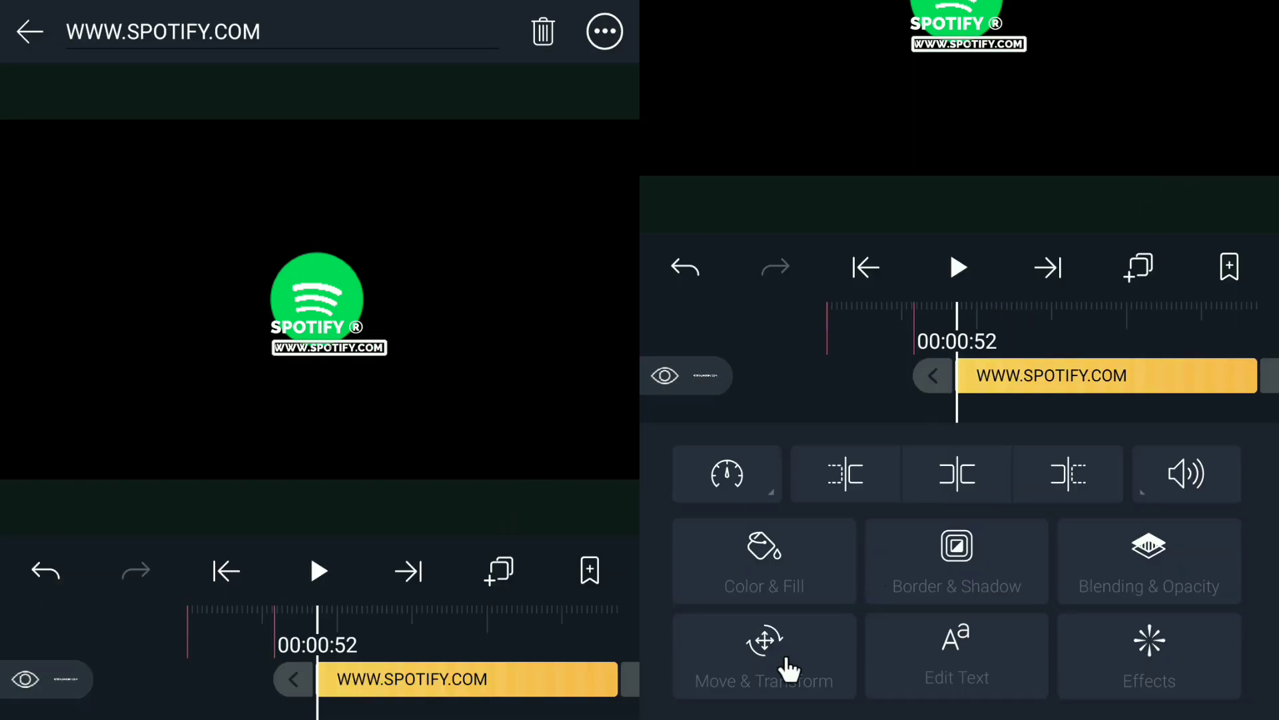
click(826, 639)
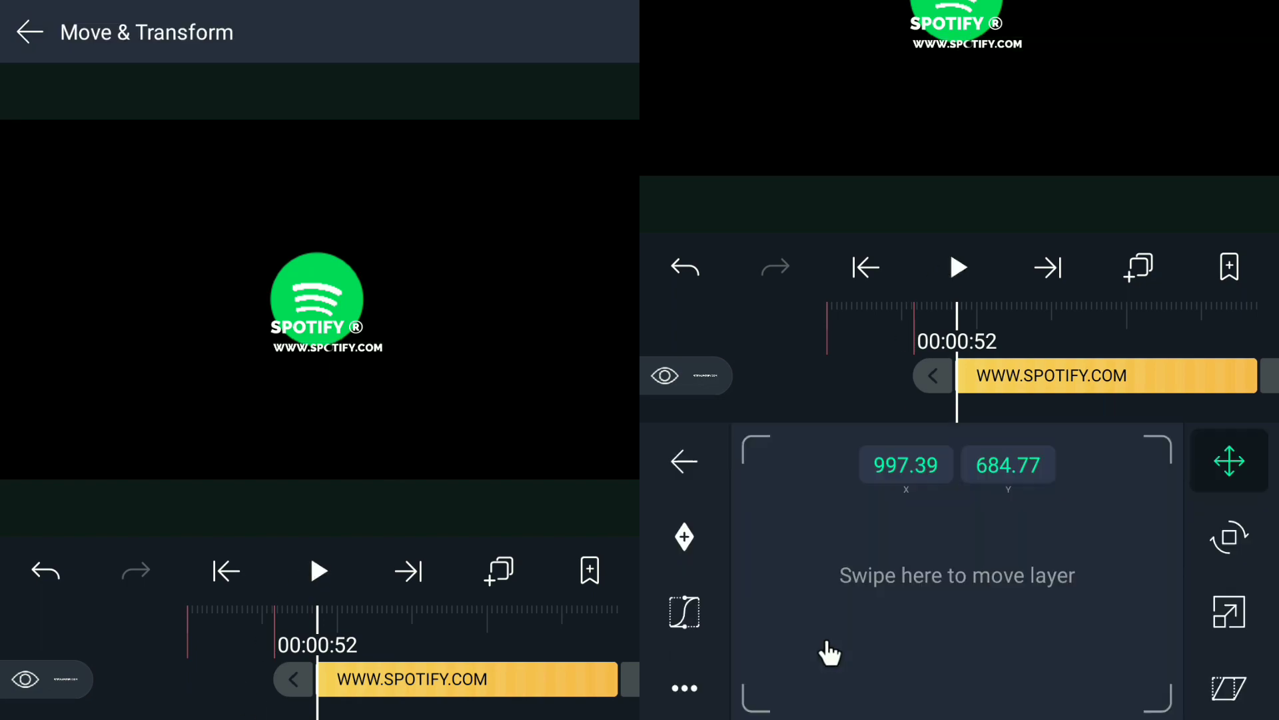
click(1233, 636)
drag(1093, 603, 976, 626)
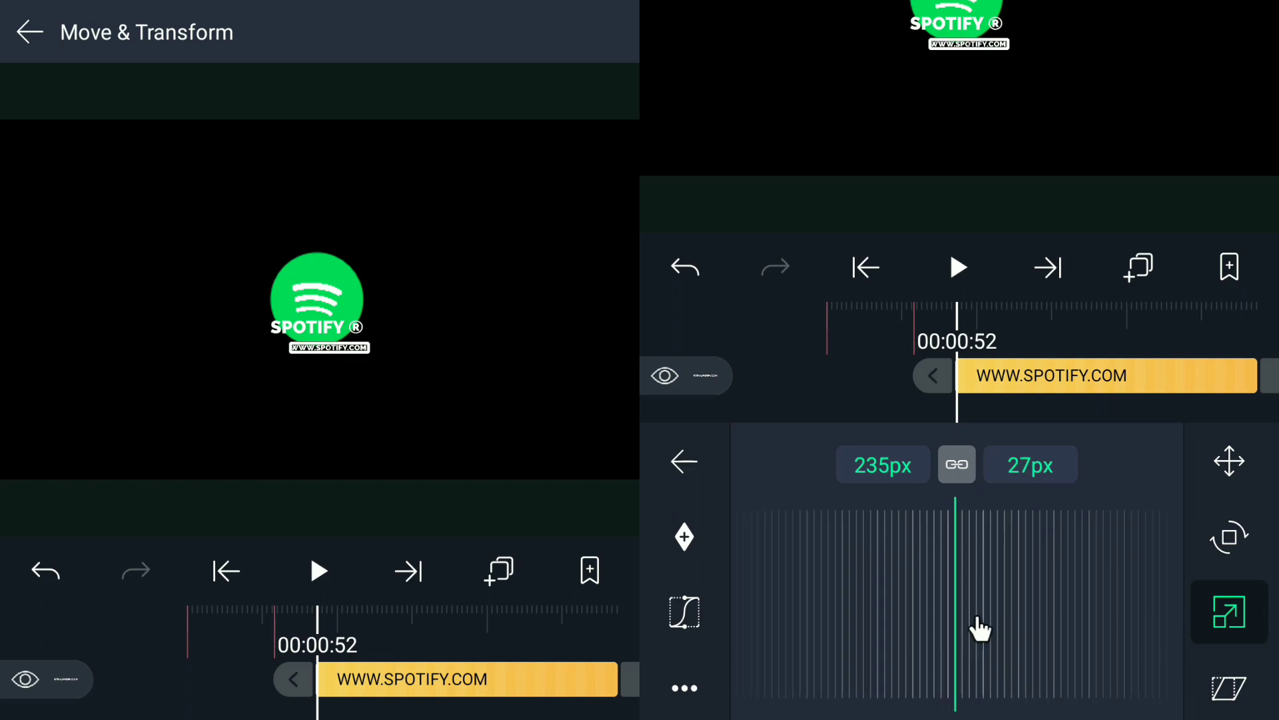
click(1231, 467)
drag(1035, 575, 997, 563)
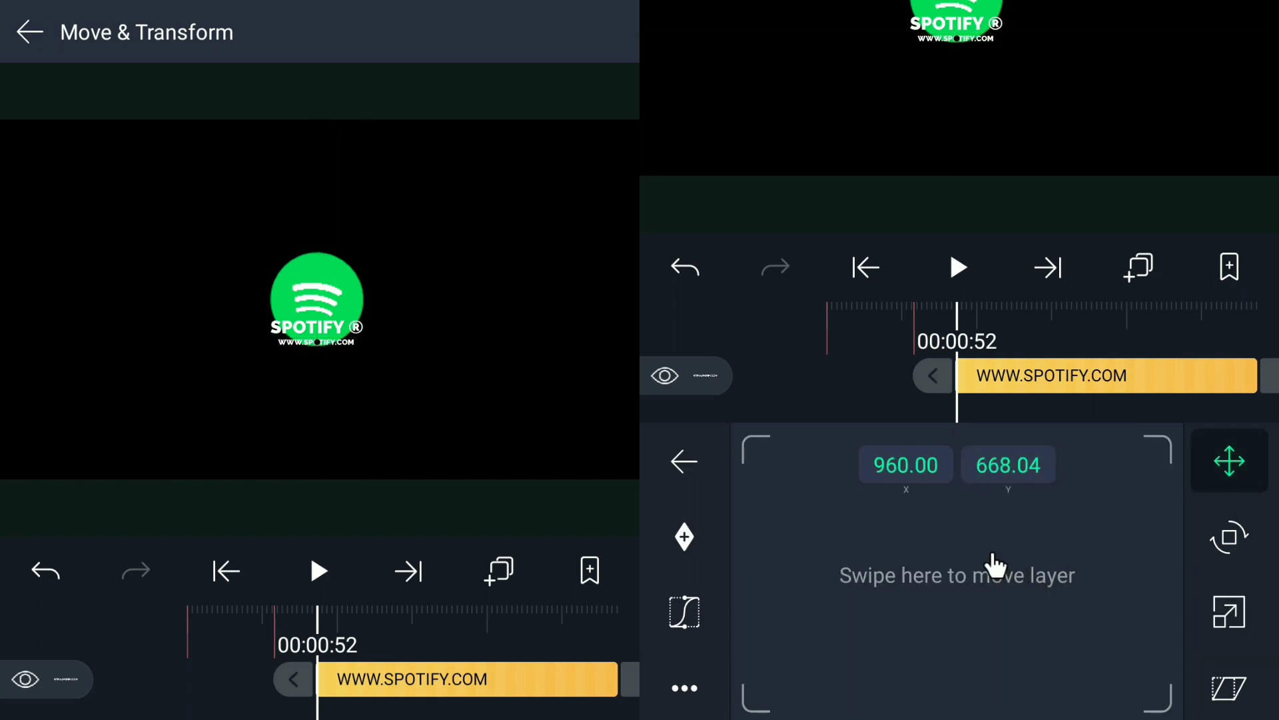
click(1246, 611)
drag(1062, 599, 942, 611)
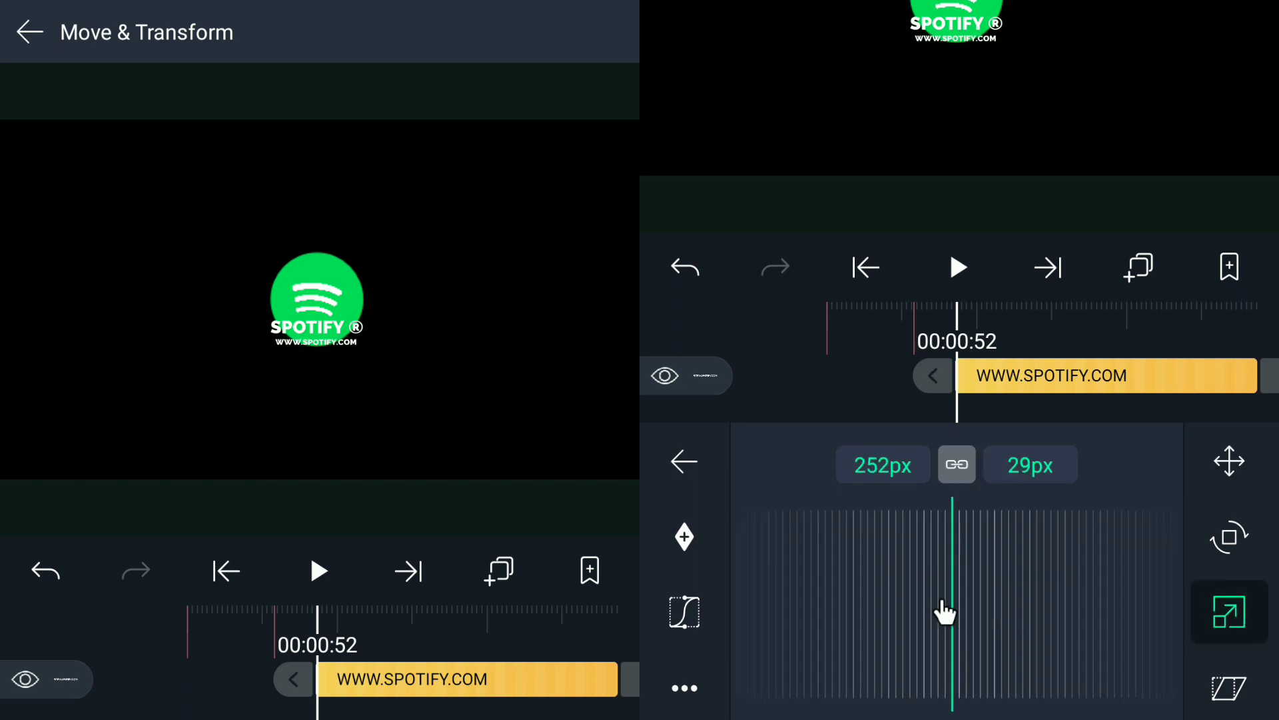
drag(1064, 619, 963, 626)
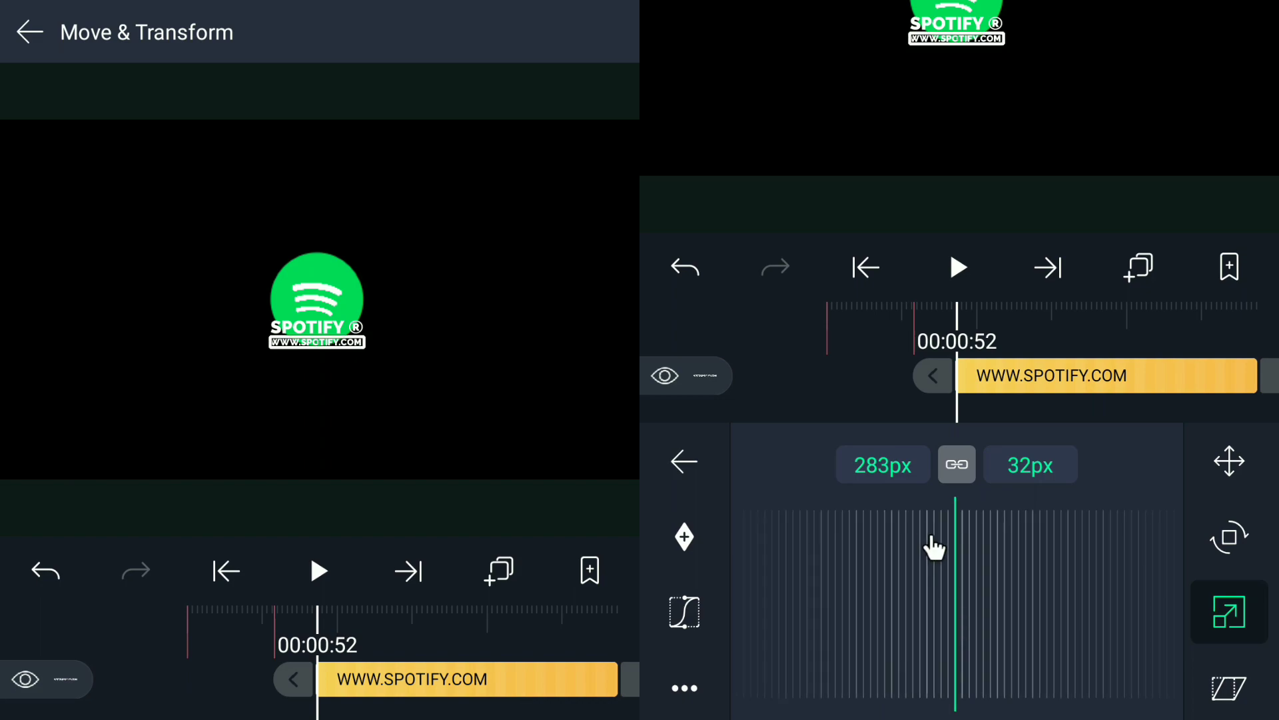
click(839, 359)
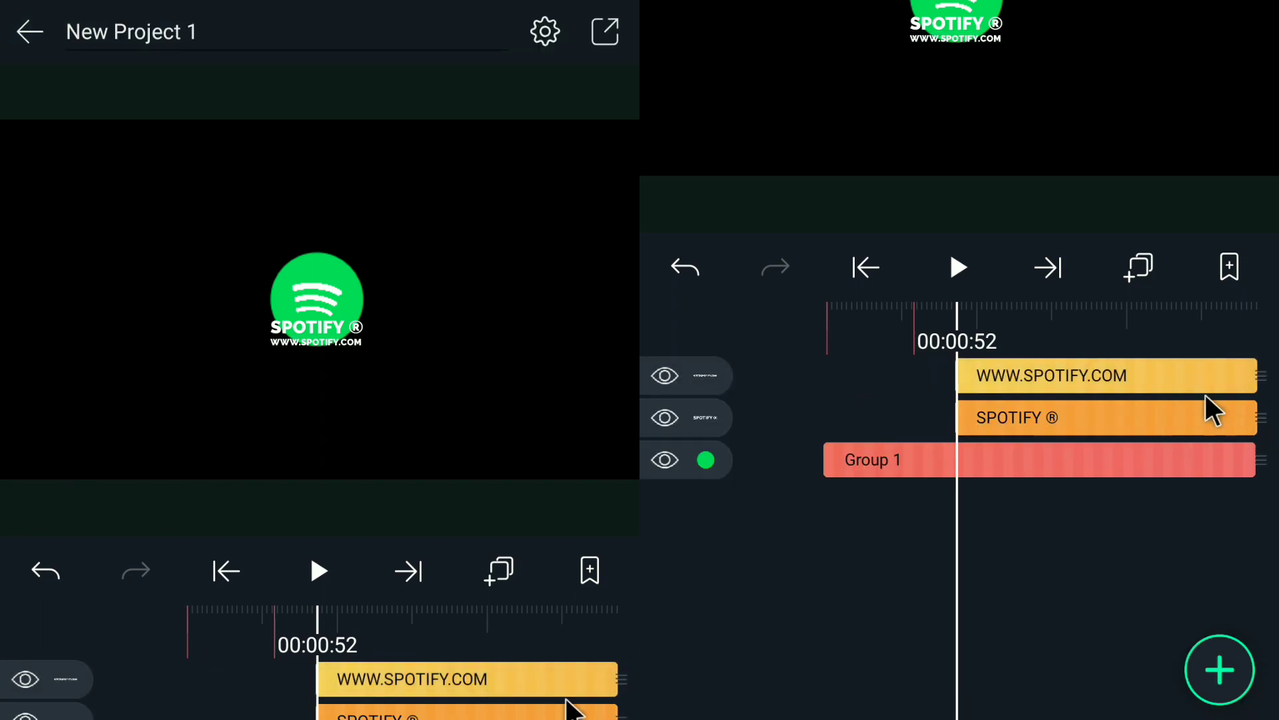
click(709, 376)
click(713, 418)
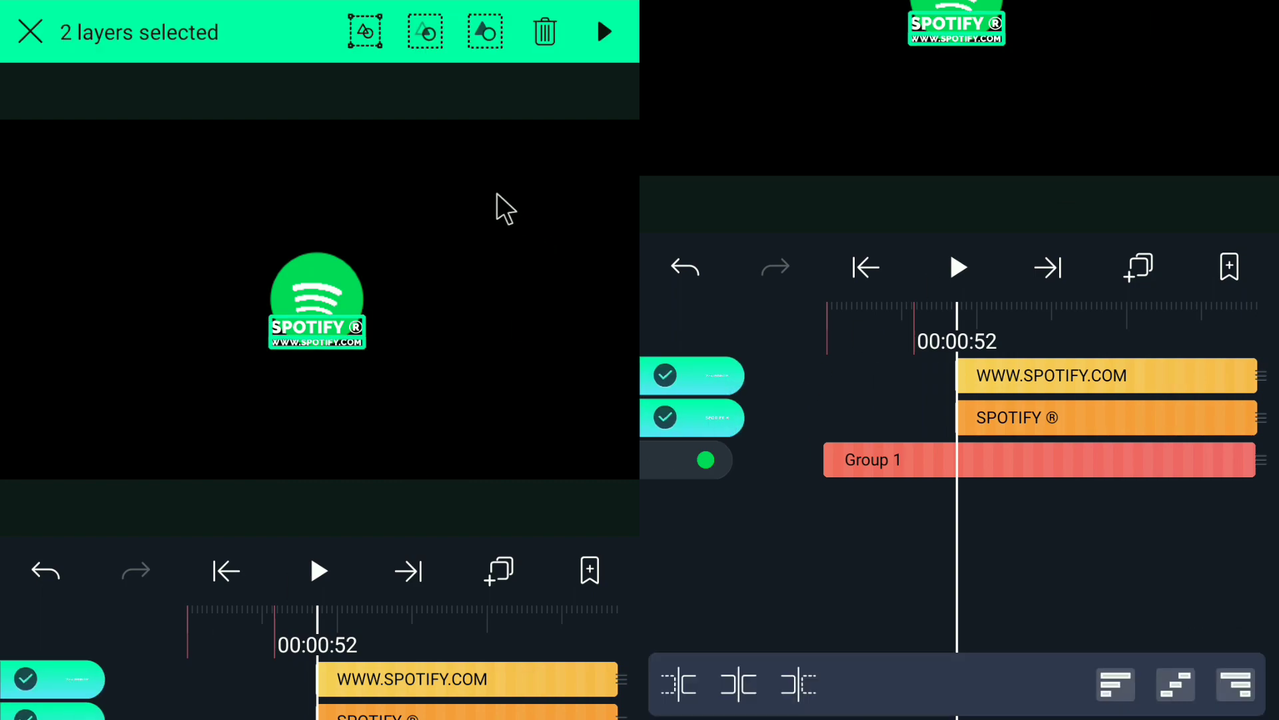
drag(354, 3, 354, 17)
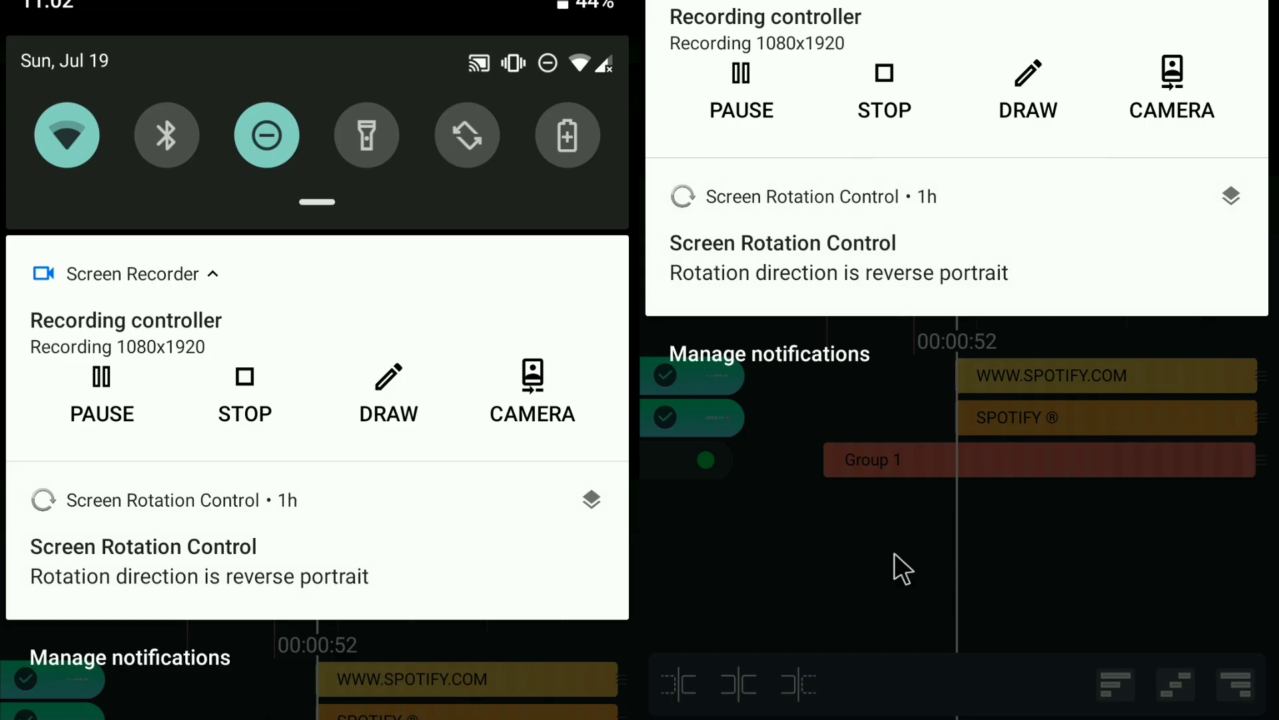
click(901, 567)
click(781, 381)
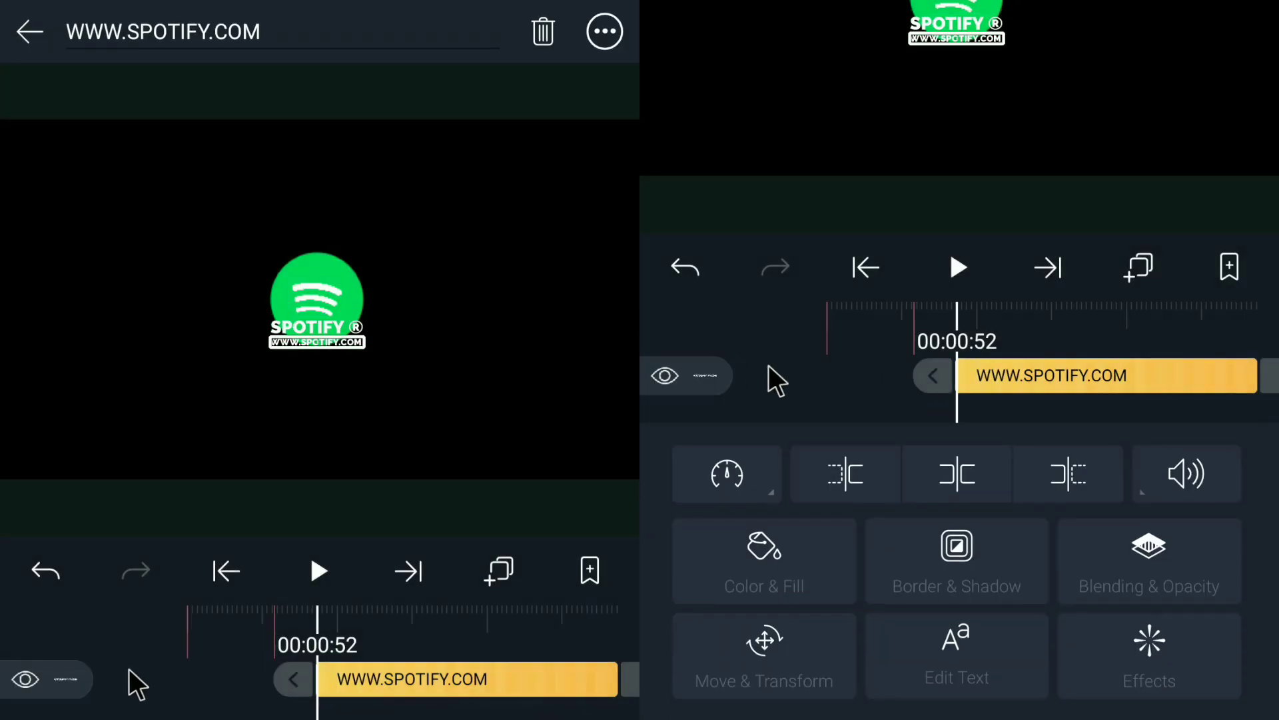
click(793, 373)
click(700, 377)
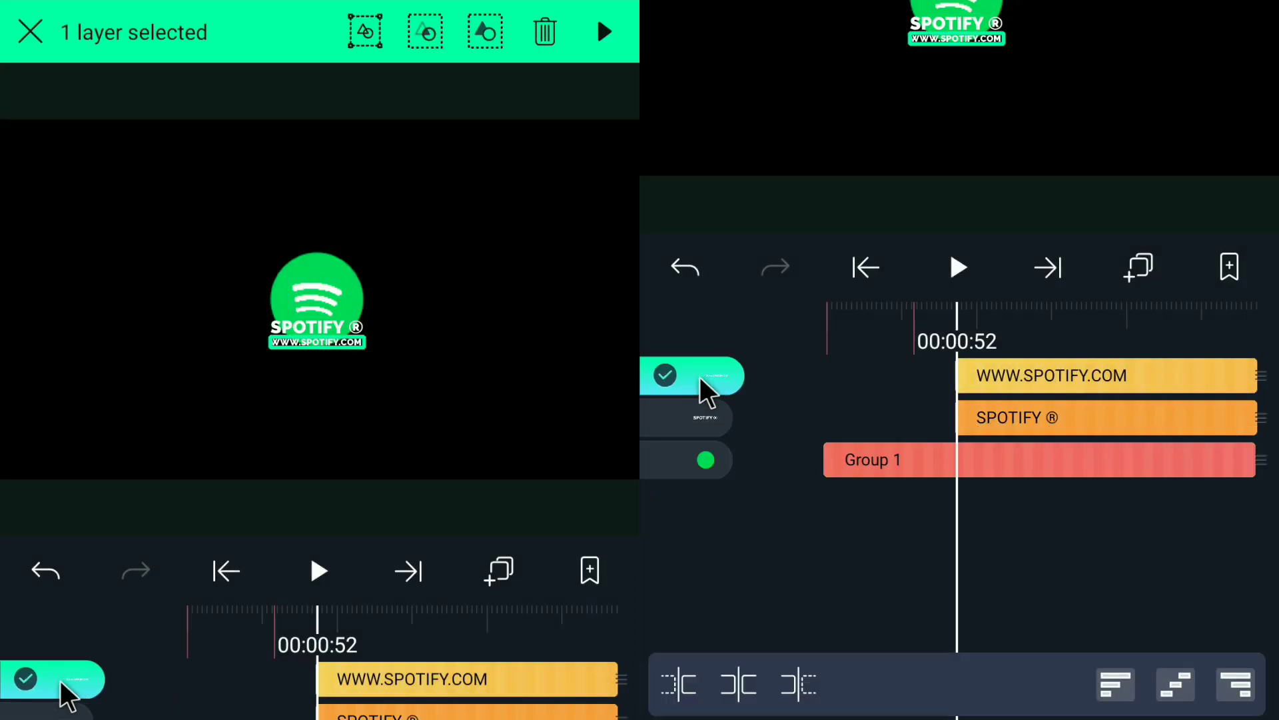
click(700, 421)
click(366, 31)
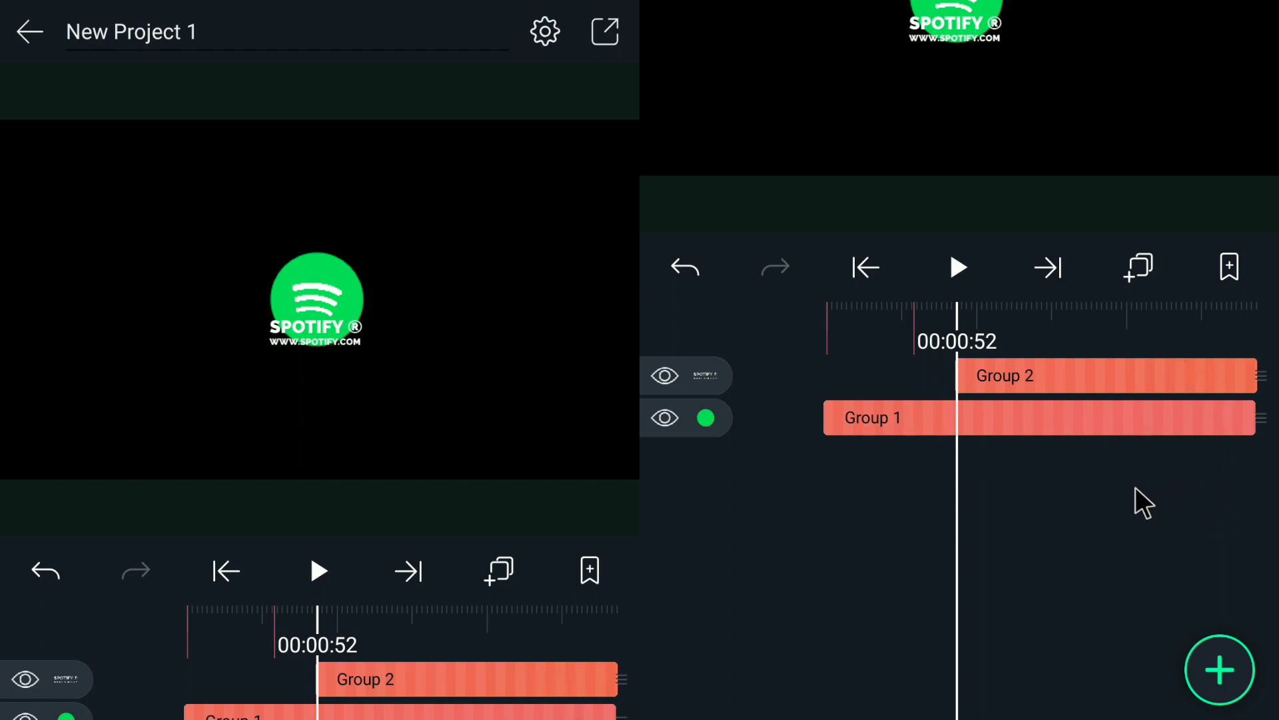
Bookmark the start time and add a starting position keyframe to Group 1.
mouse_move(1021, 454)
mouse_down()
mouse_move(1069, 455)
mouse_move(1033, 456)
mouse_up()
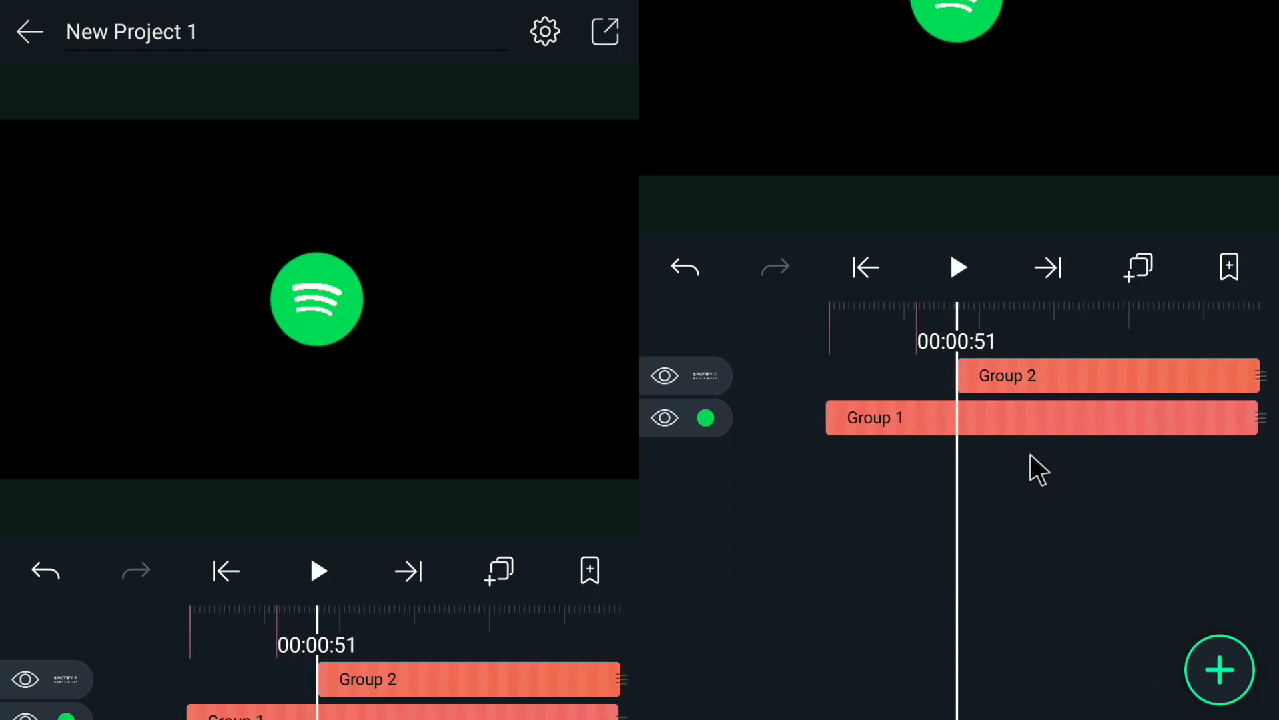
click(1246, 263)
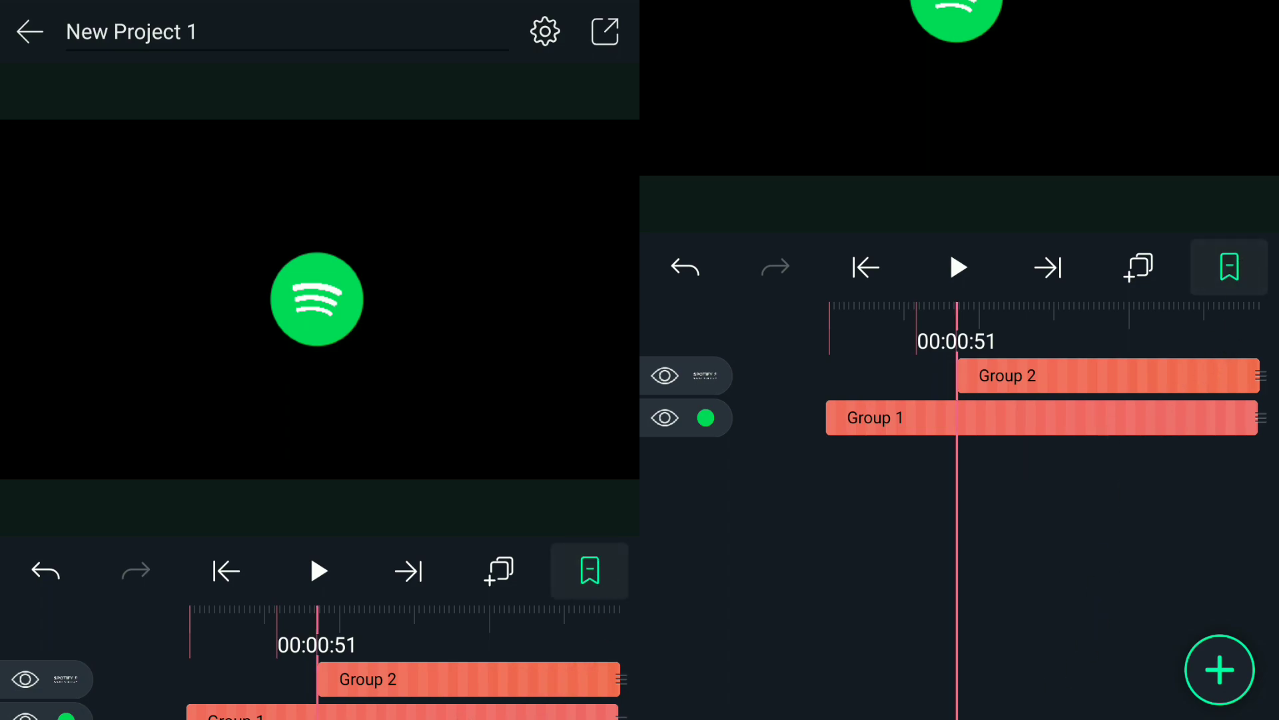
click(990, 420)
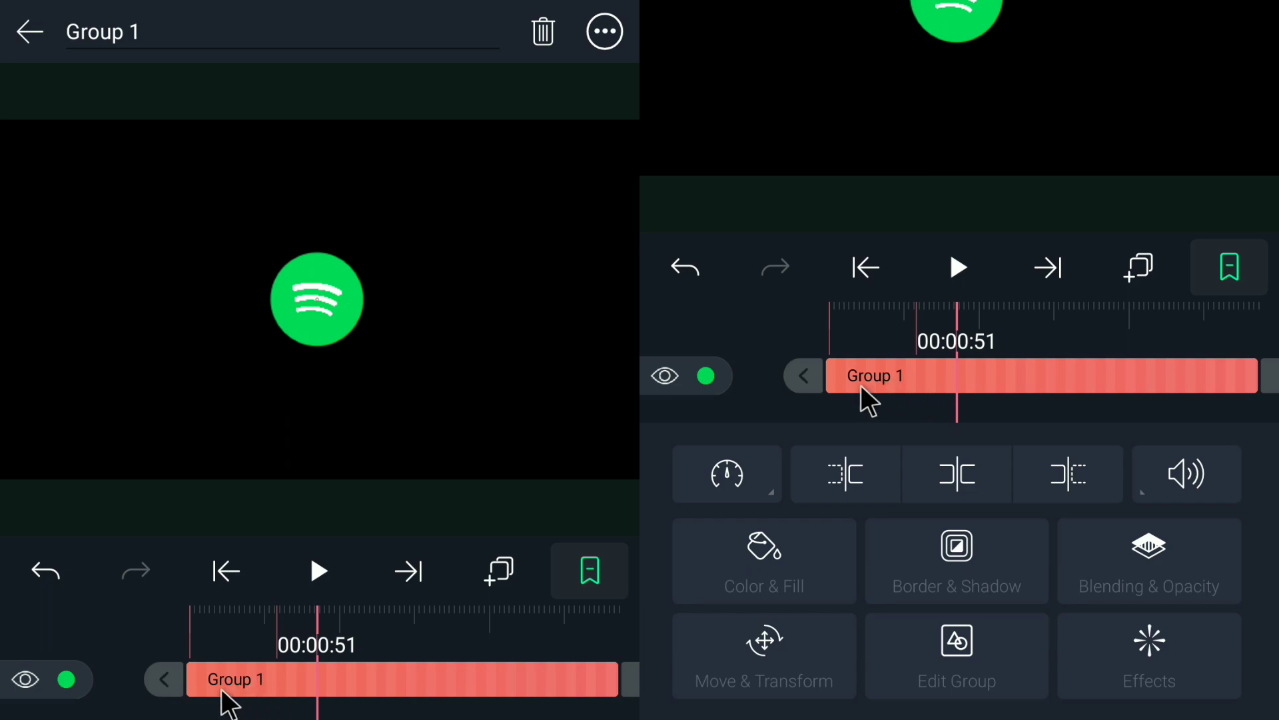
click(803, 373)
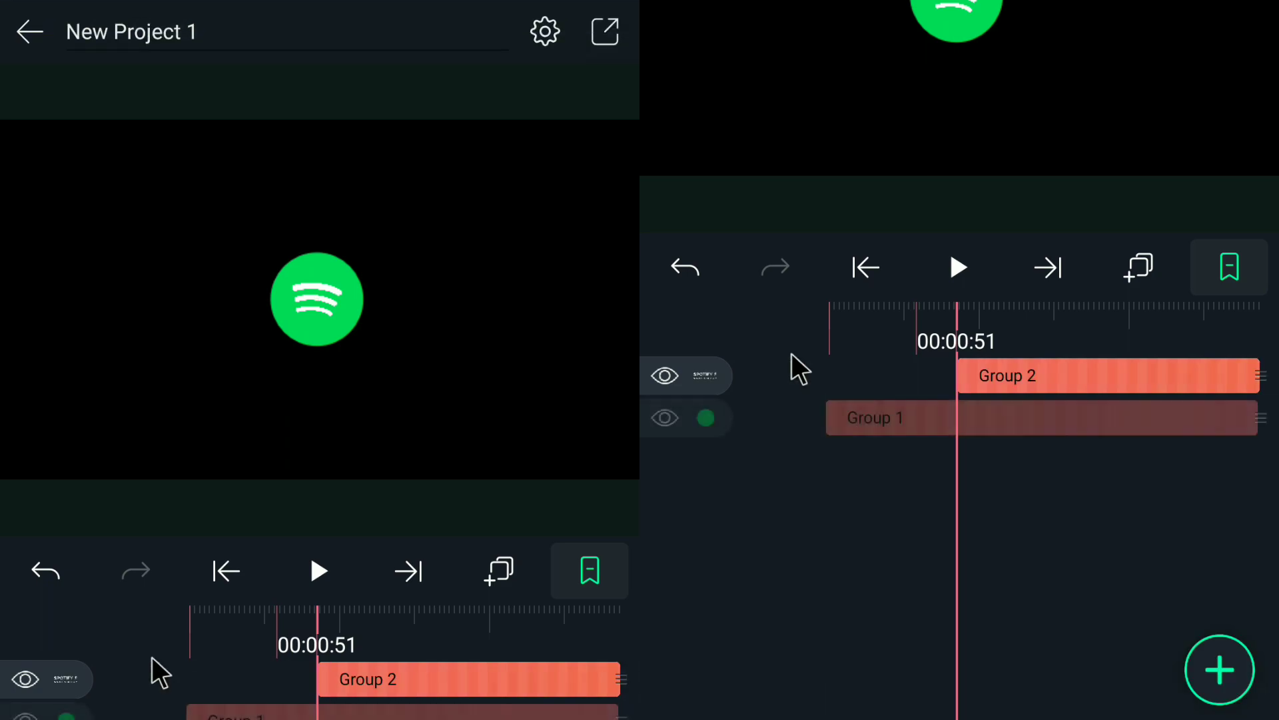
click(910, 413)
click(908, 373)
click(917, 414)
click(734, 680)
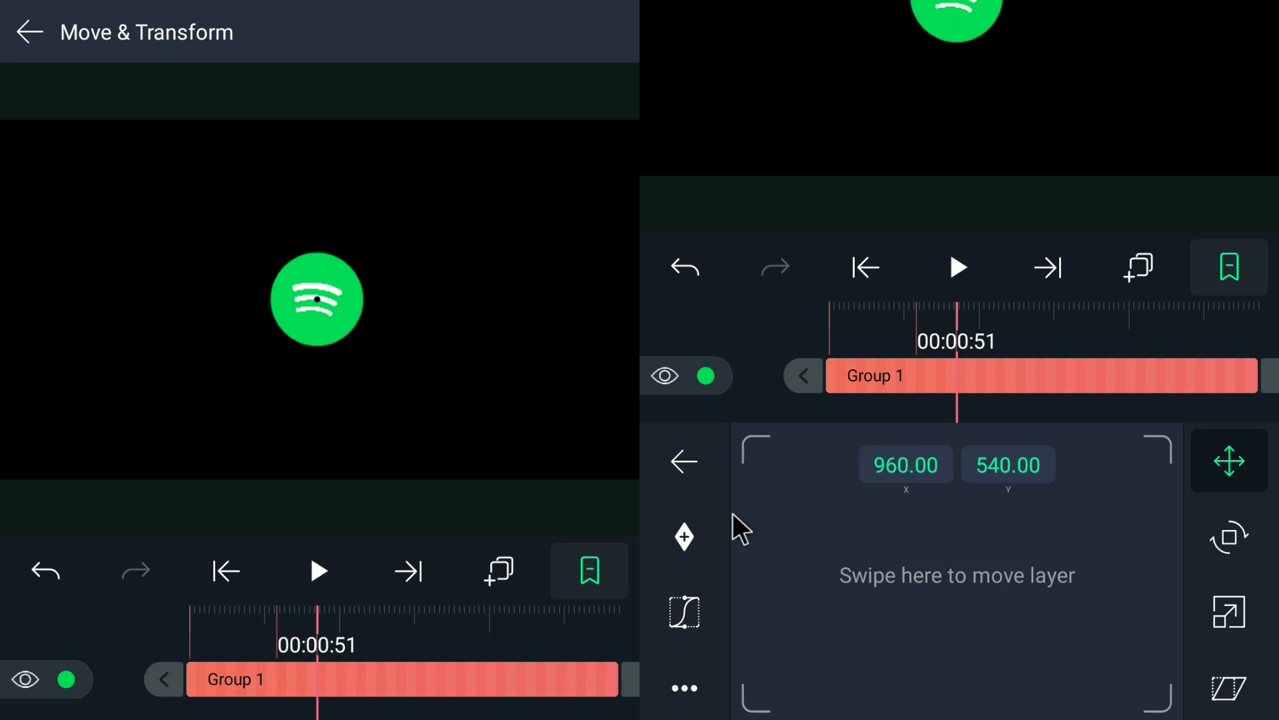
click(686, 535)
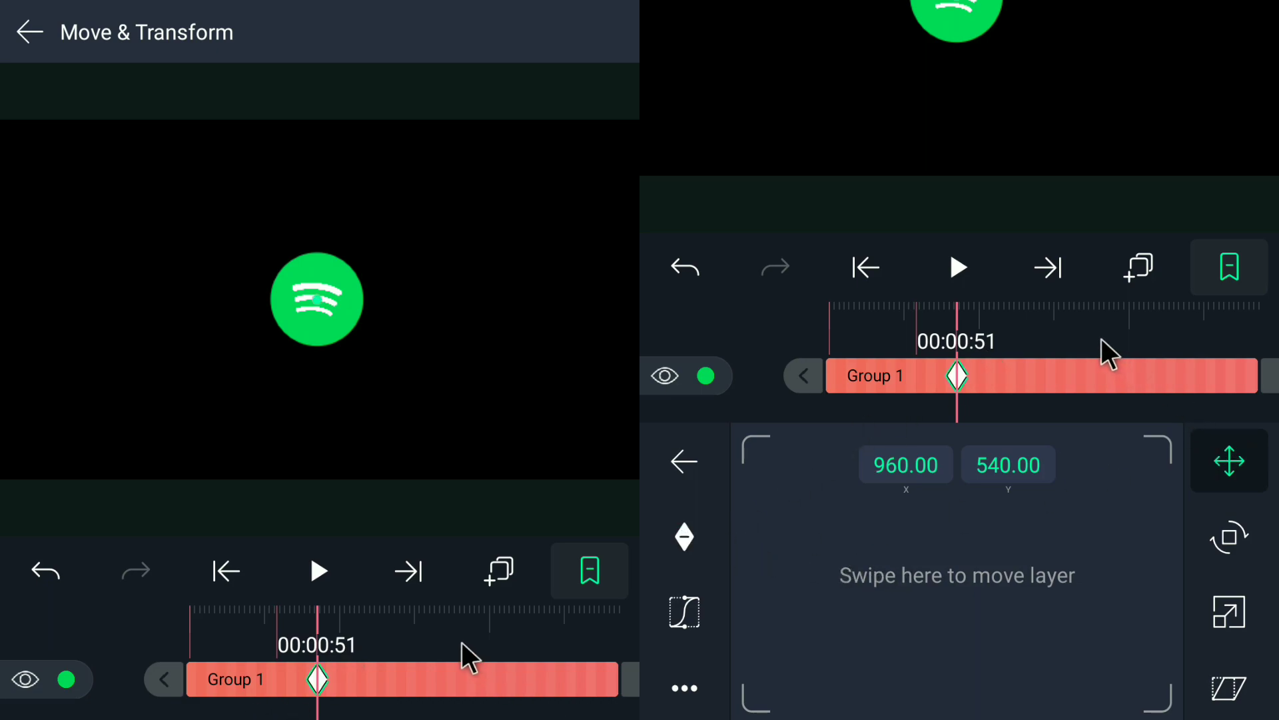
At 00:01:05, raise the green circle group to Y 461.50, creating a second keyframe.
drag(1100, 339, 1056, 337)
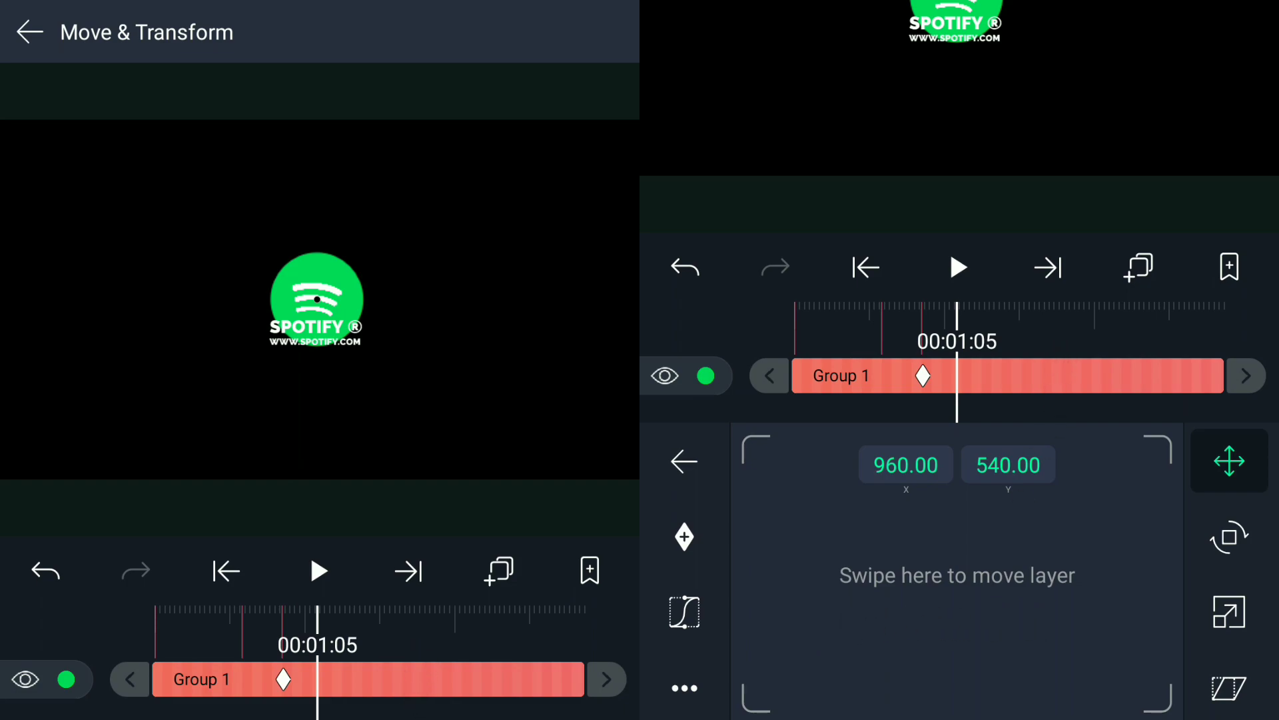
click(1233, 273)
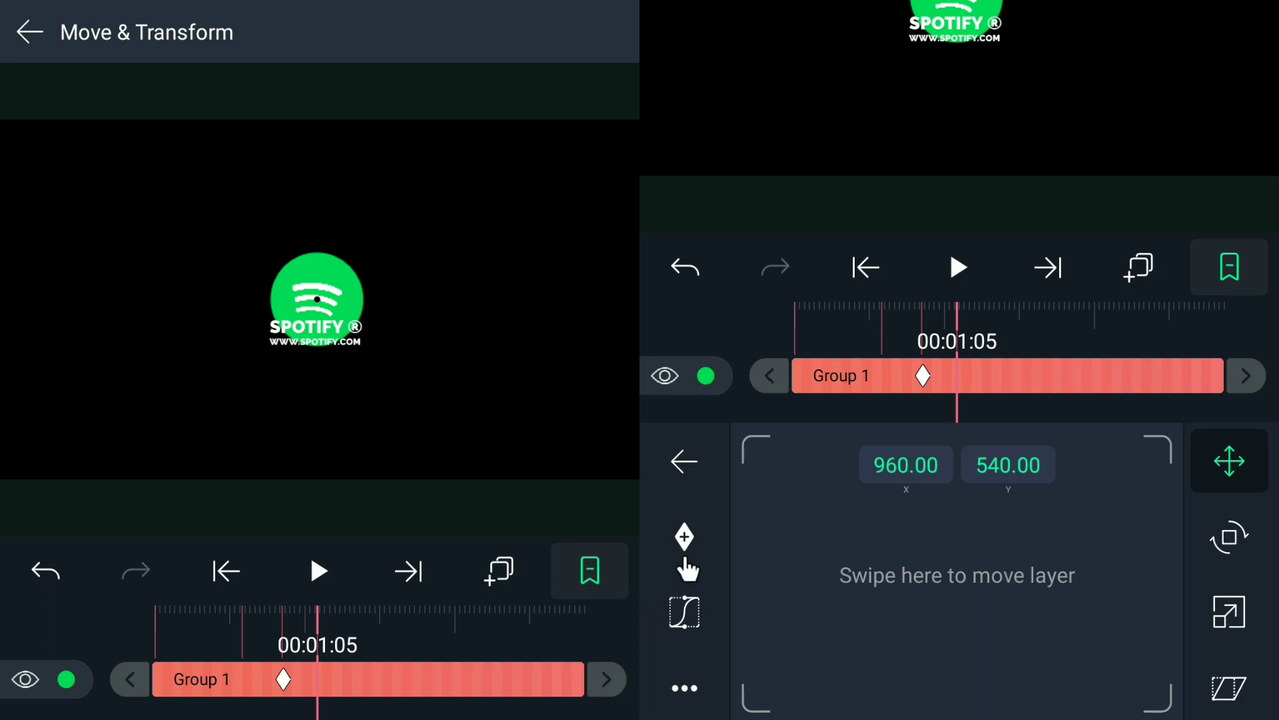
drag(976, 675, 962, 607)
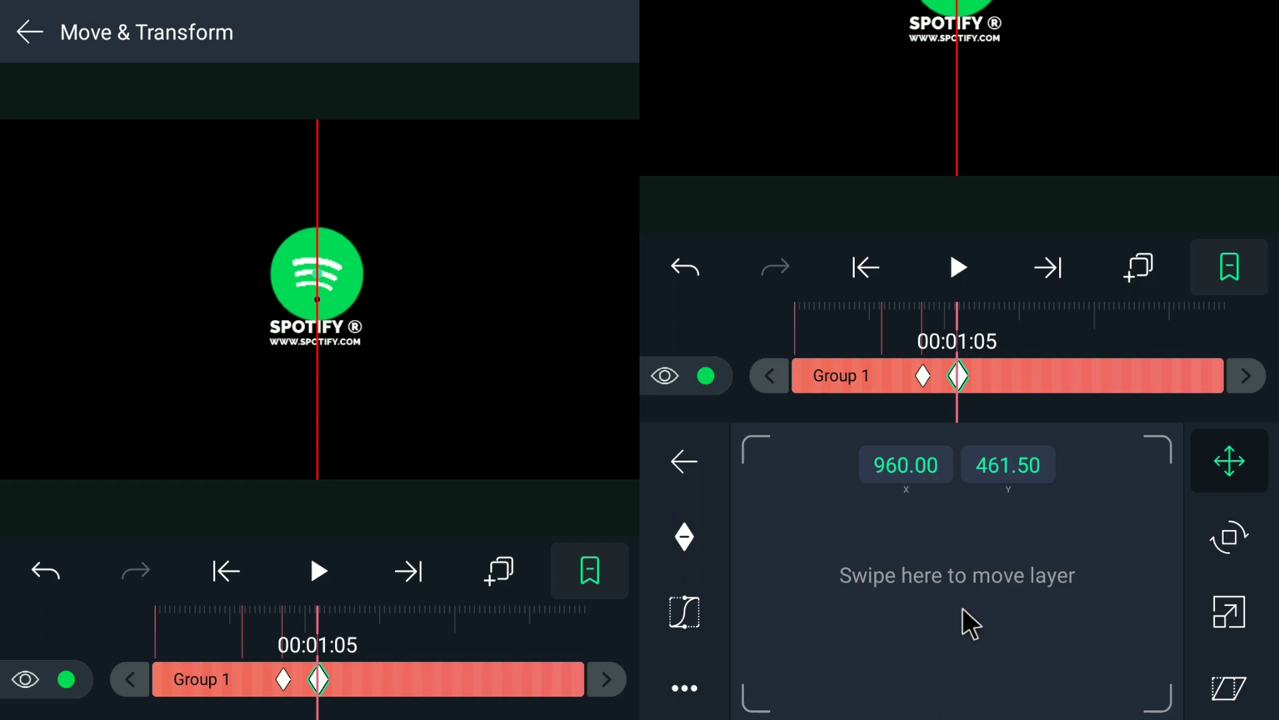
drag(962, 607, 962, 613)
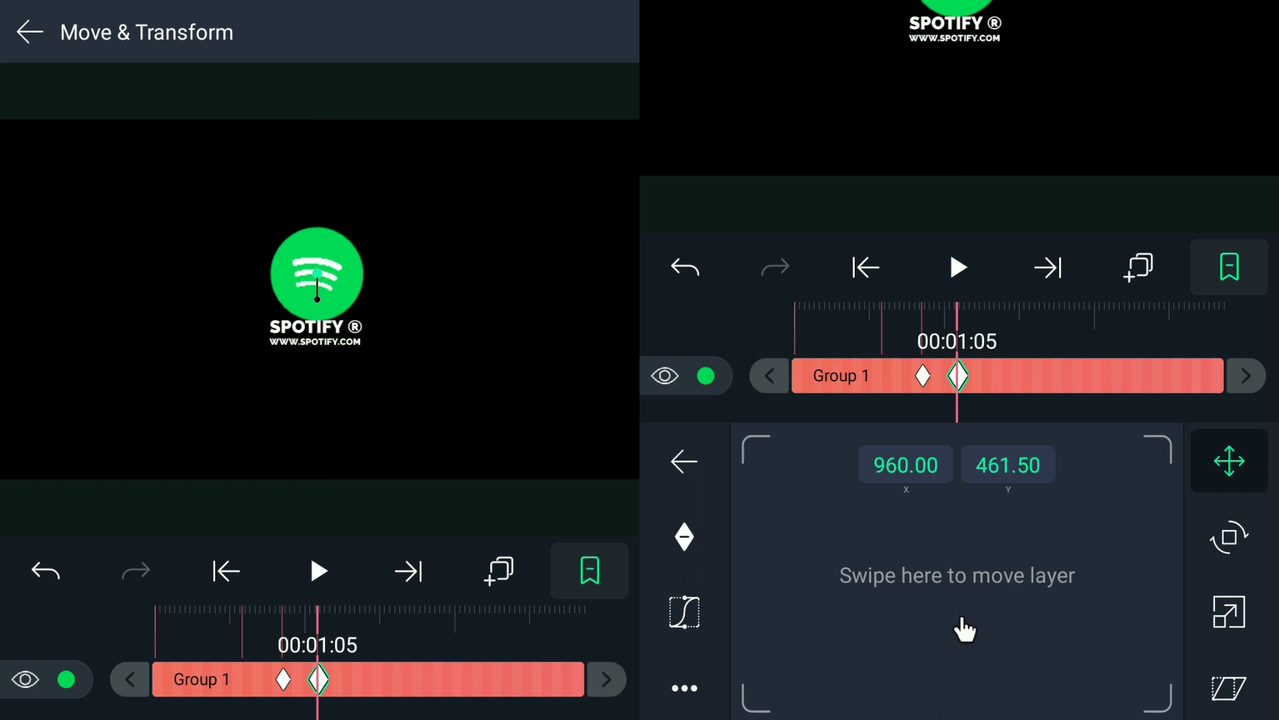
Shape the circle's motion curve into an ease-out and scrub back to check the rise.
click(686, 610)
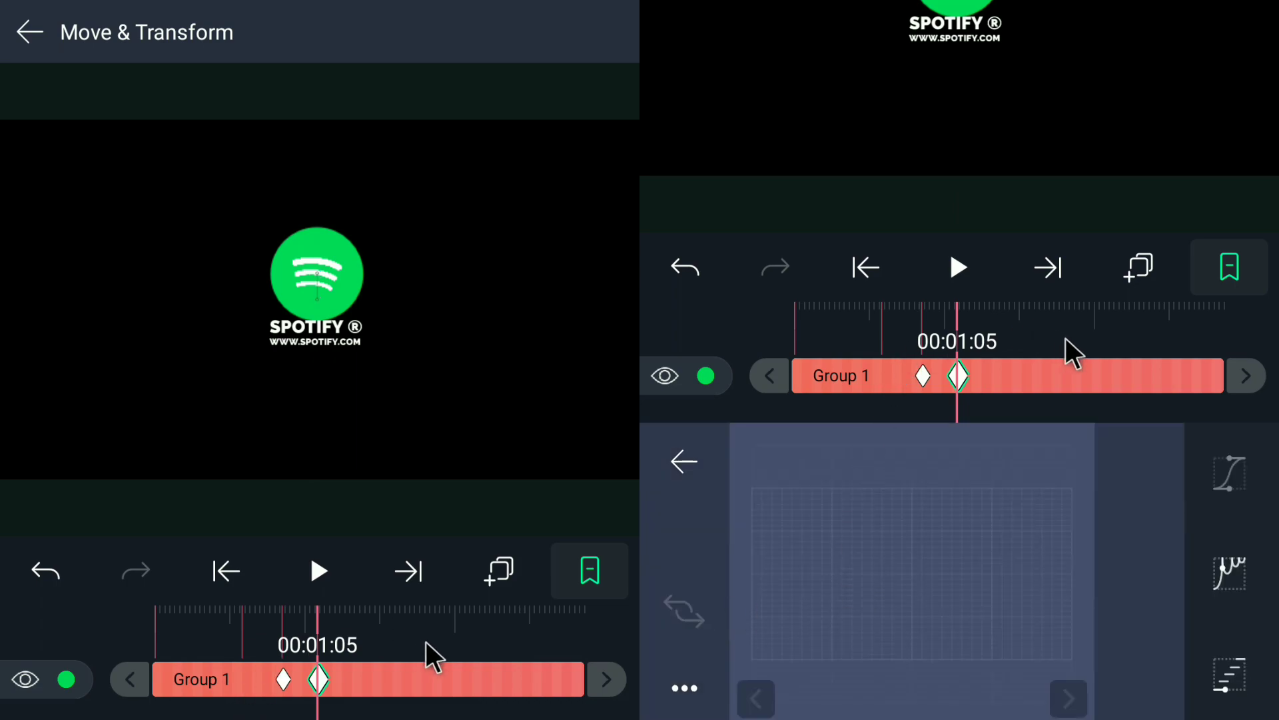
drag(829, 614, 753, 577)
drag(1000, 533, 877, 489)
drag(876, 437, 859, 436)
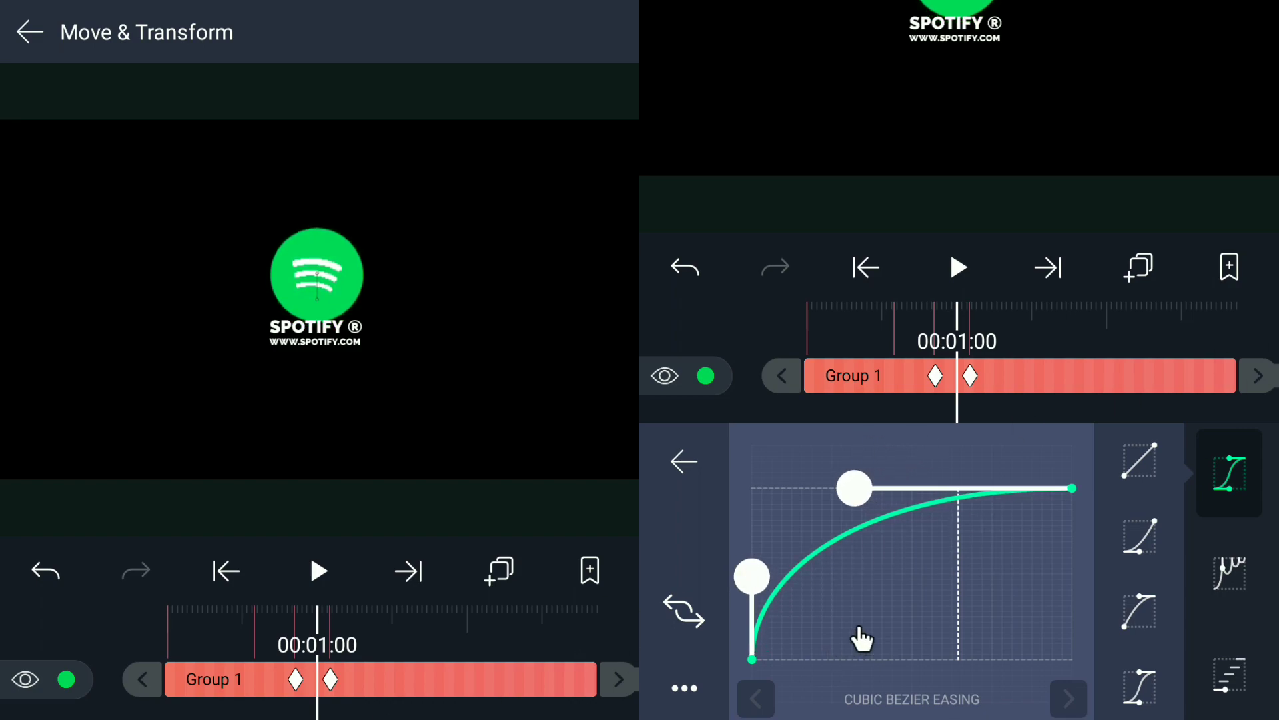
mouse_move(1033, 348)
mouse_down()
mouse_move(1080, 352)
mouse_move(1020, 353)
mouse_move(1074, 350)
mouse_move(1031, 353)
mouse_move(1042, 348)
mouse_up()
Add a starting position keyframe to Group 2 at 00:00:51.
click(1042, 348)
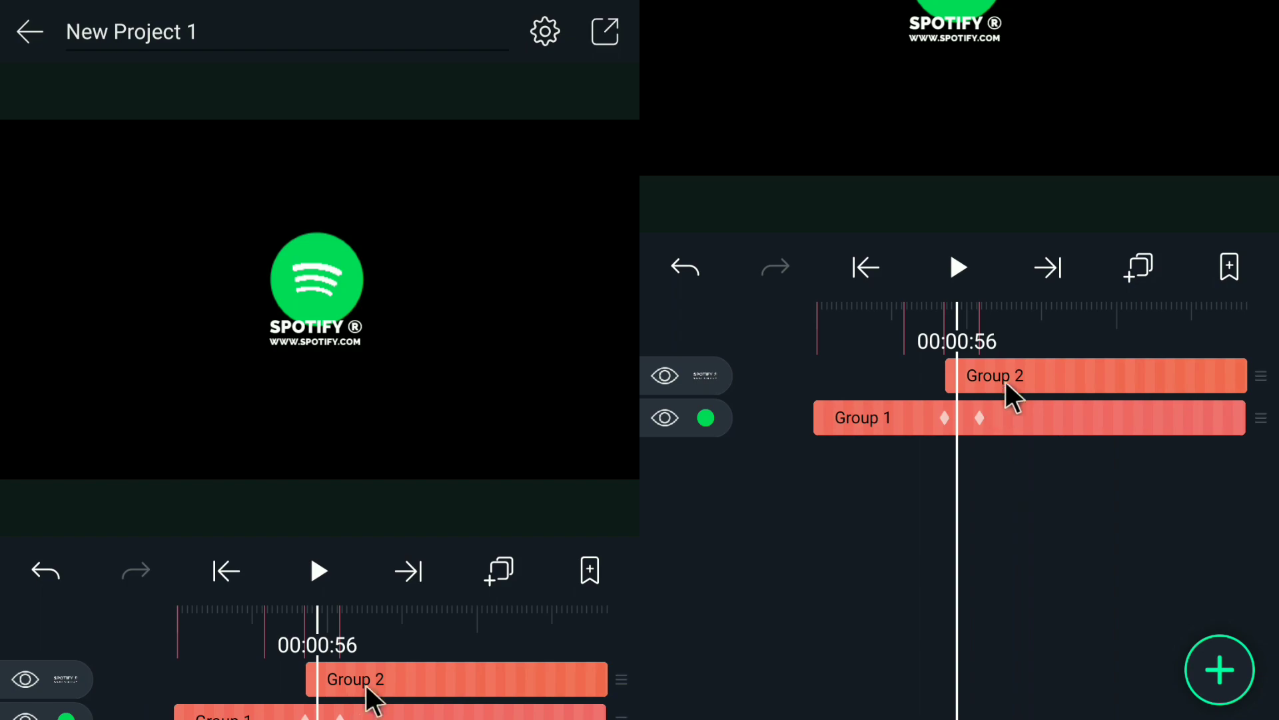
click(1010, 374)
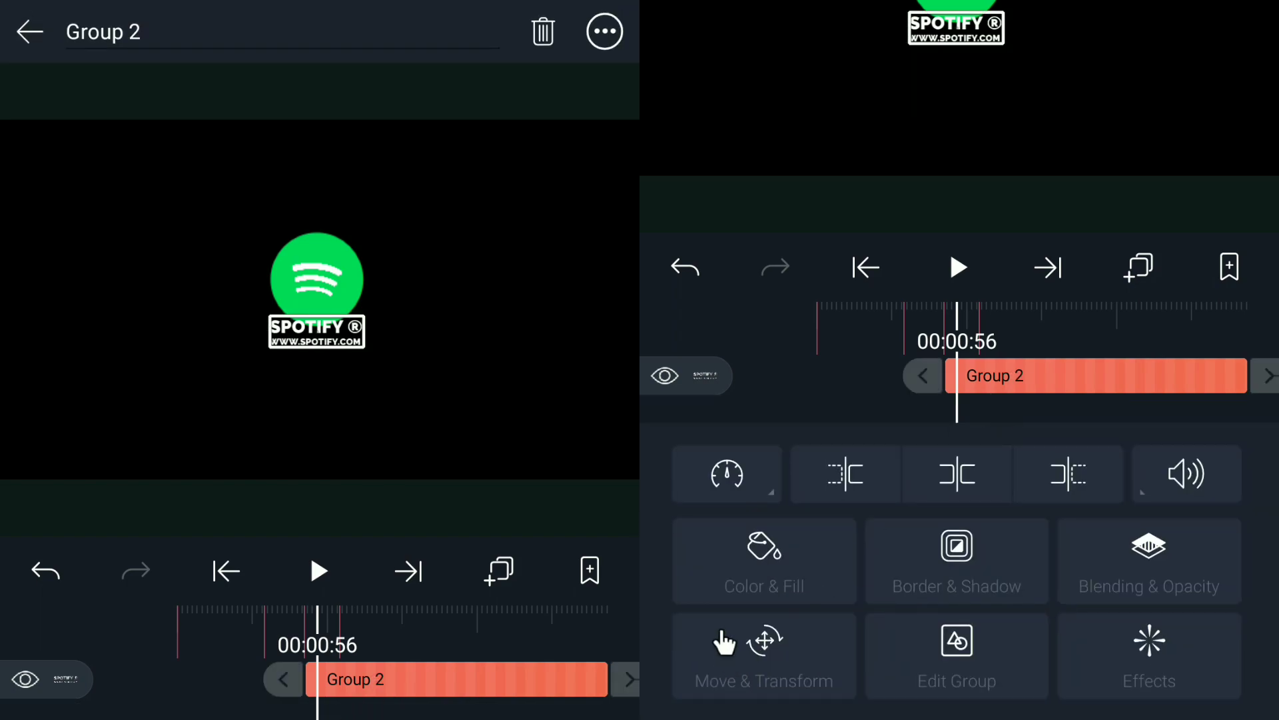
click(767, 656)
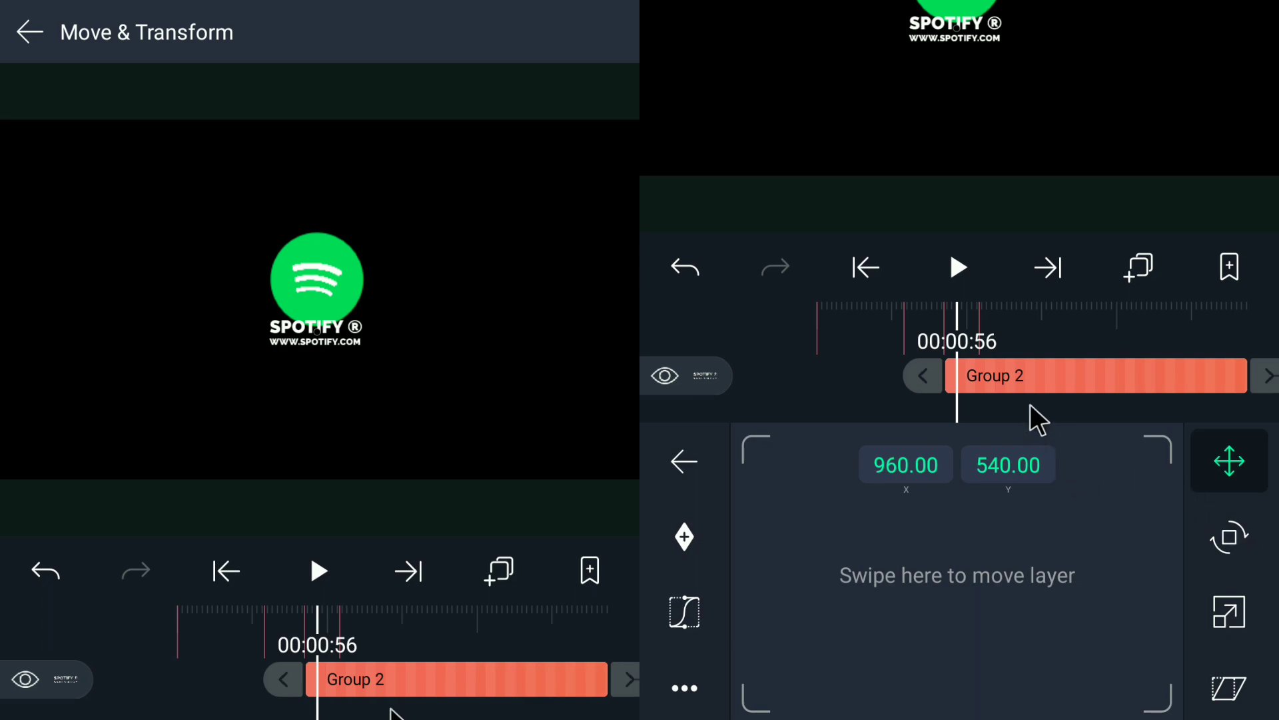
drag(1073, 337, 1097, 342)
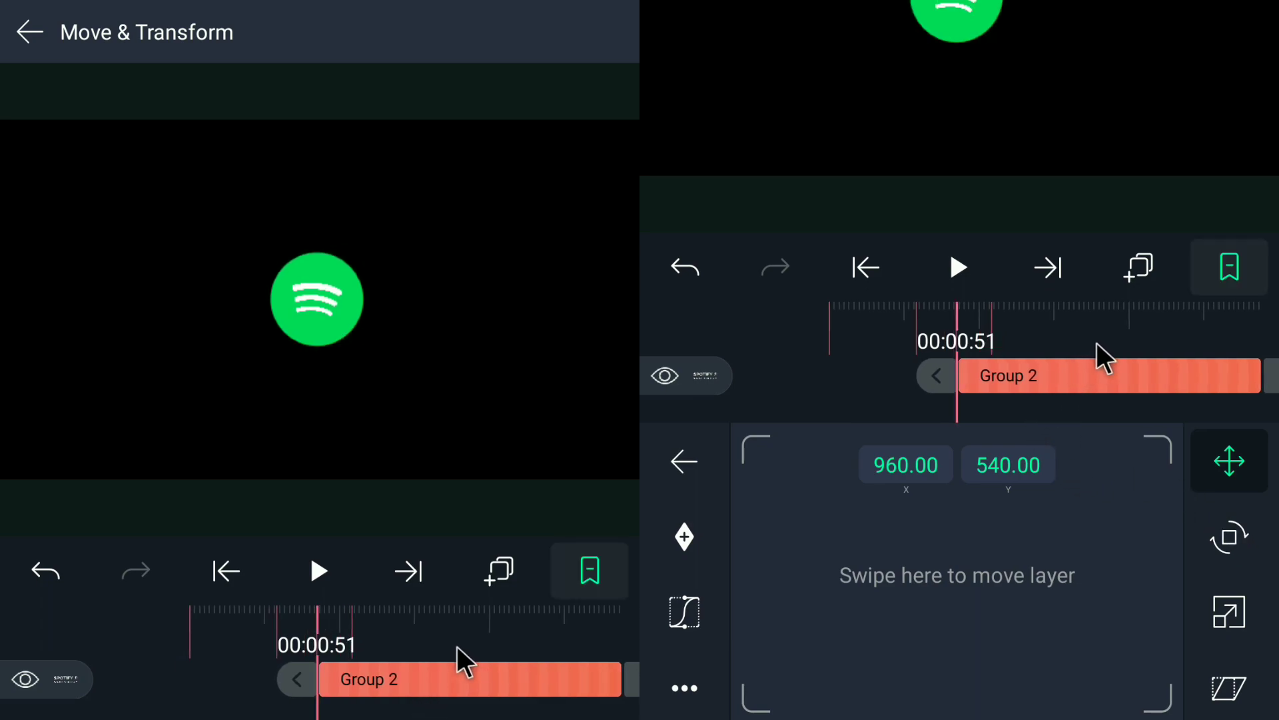
click(693, 540)
At 00:01:05, slide the SPOTIFY ® text group down to Y 622.50.
drag(1192, 333, 1145, 345)
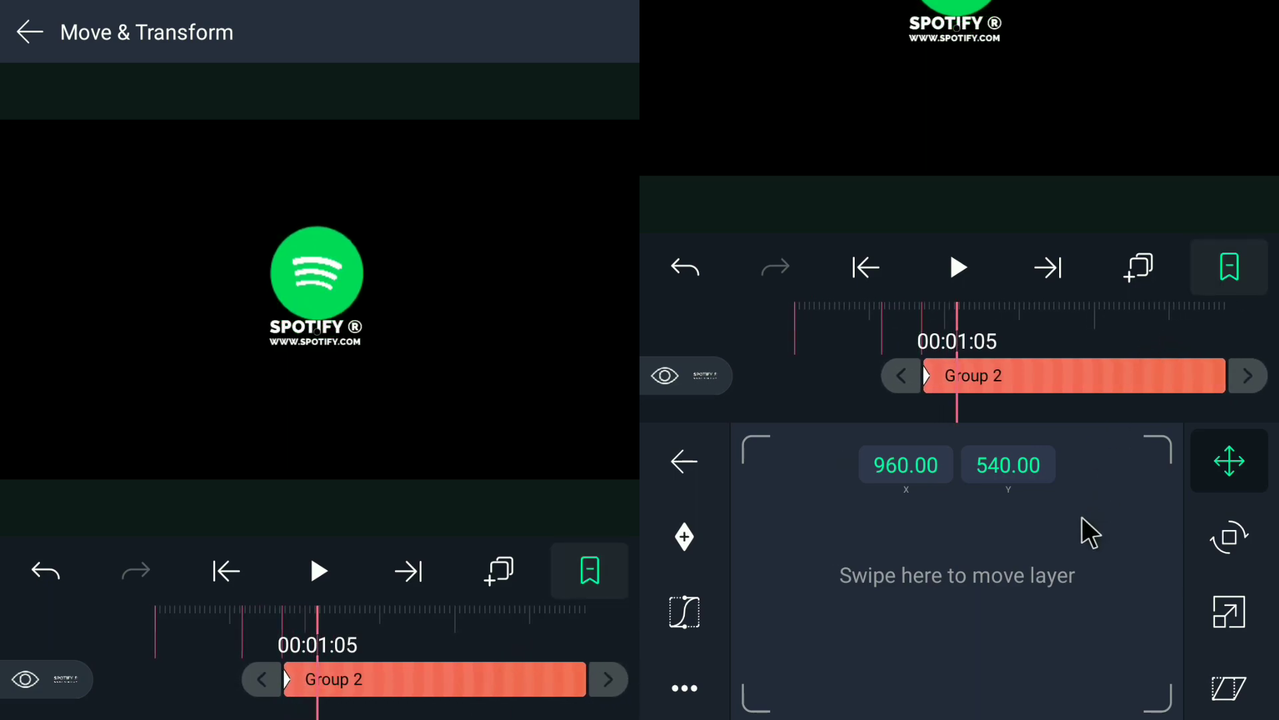
click(685, 536)
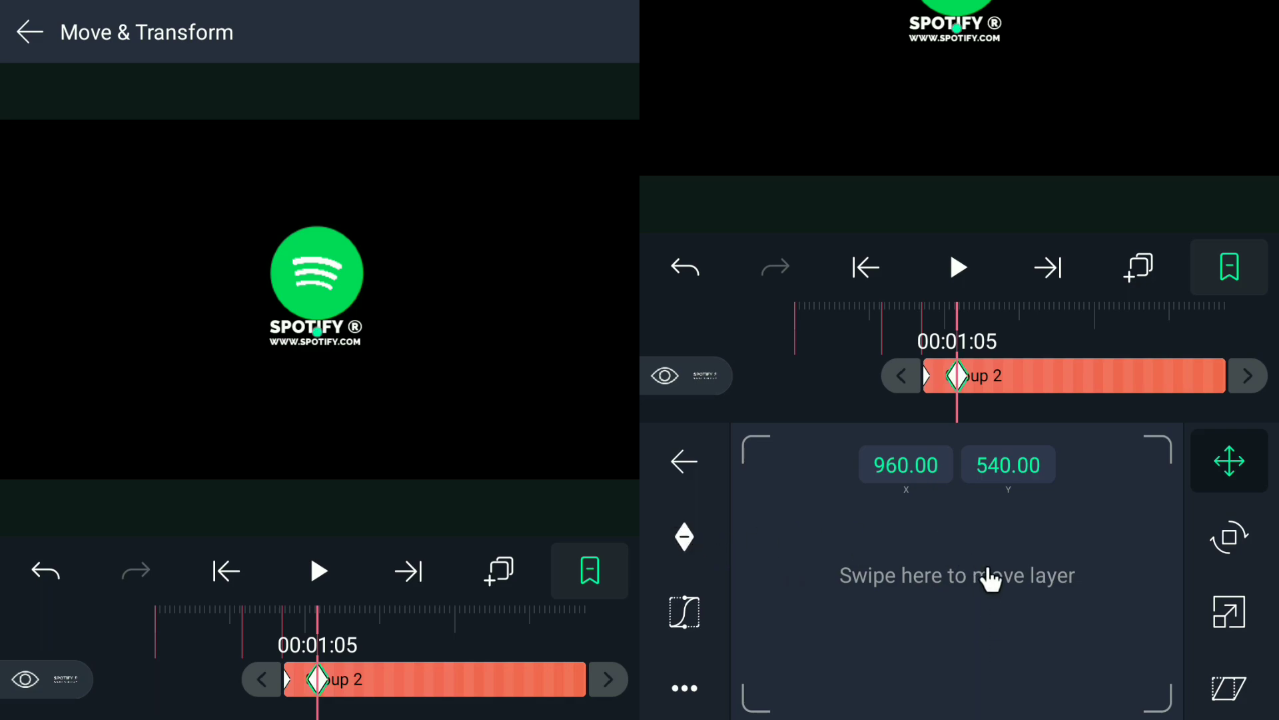
drag(989, 573, 990, 634)
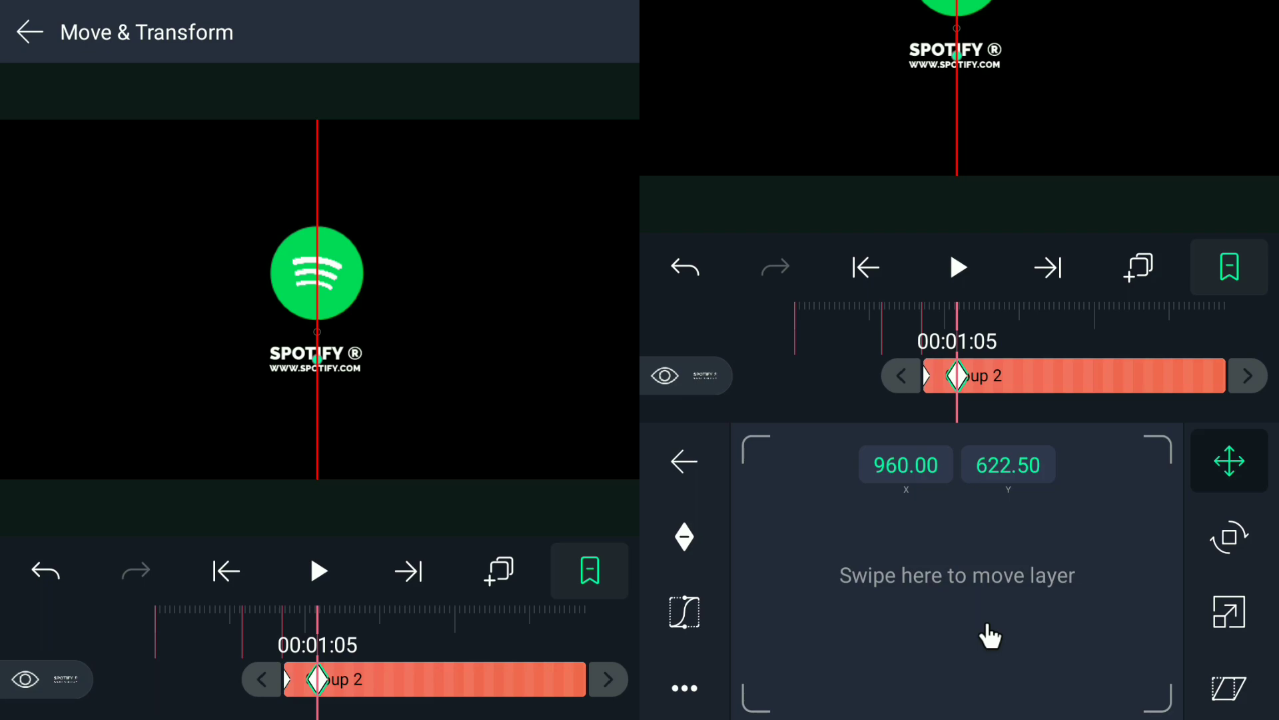
drag(988, 623, 987, 624)
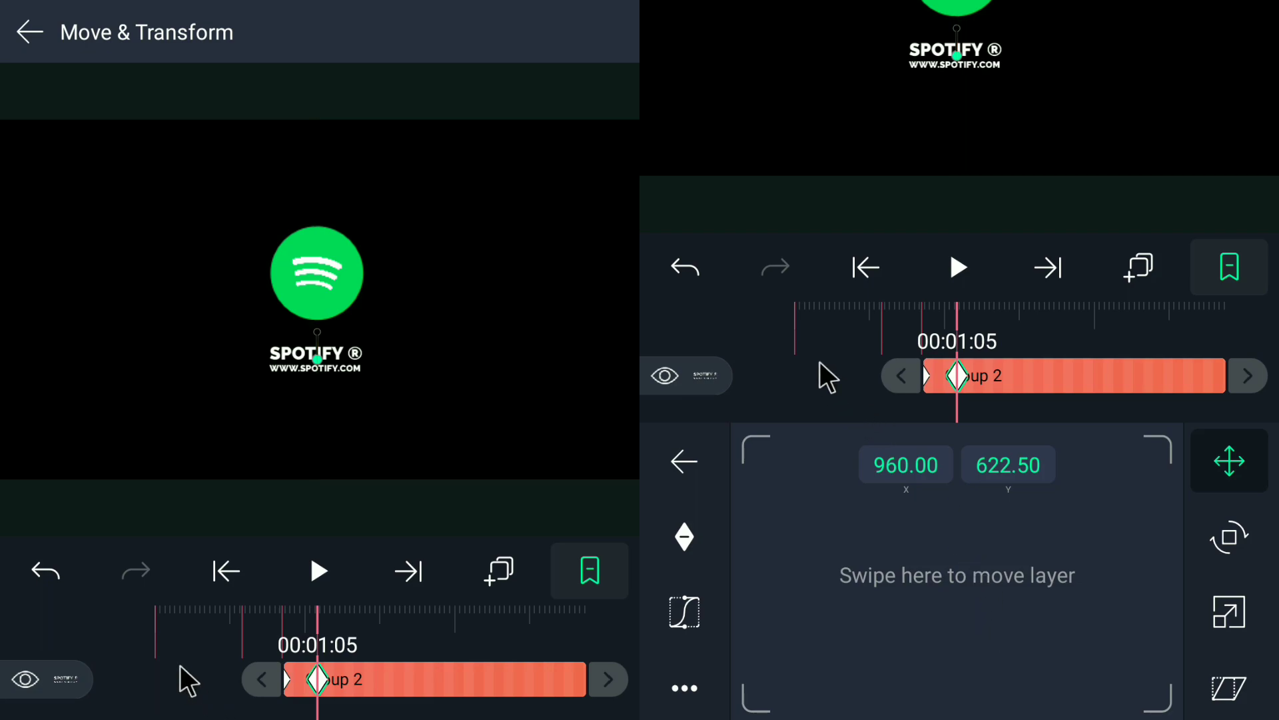
Give Group 2's text motion an ease-out curve, then rewind the timeline to the start.
click(818, 334)
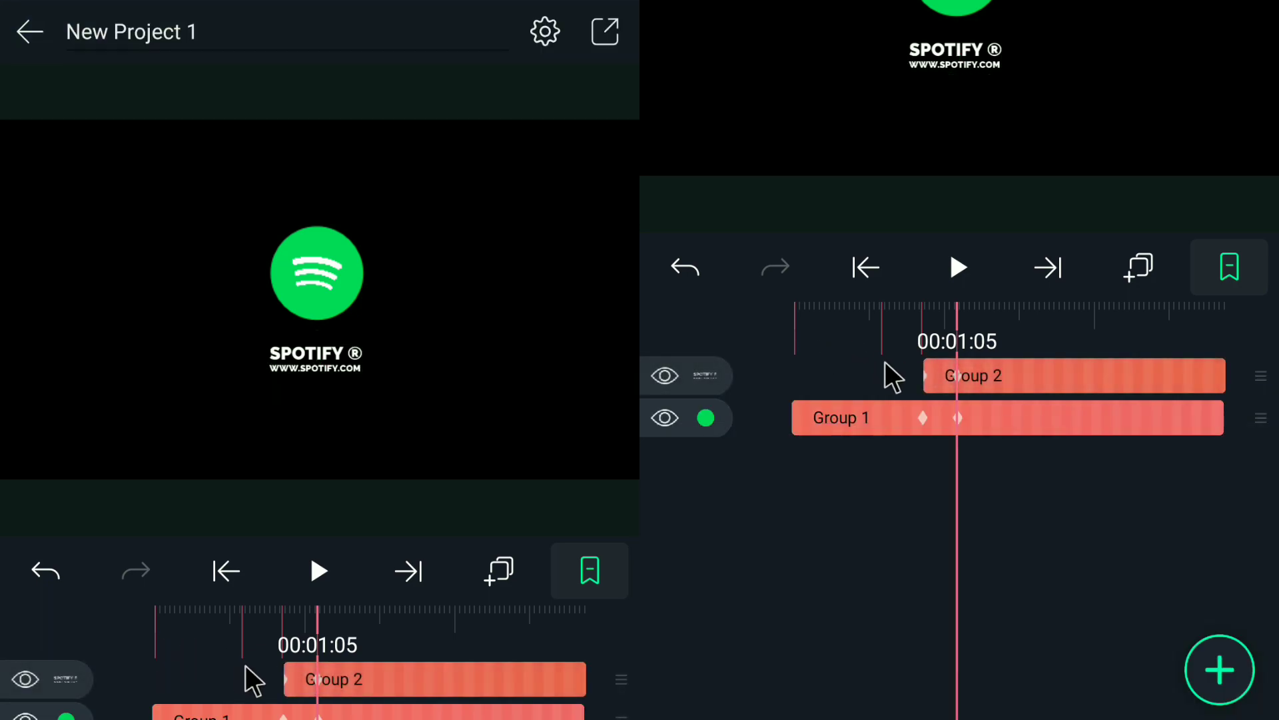
click(1010, 377)
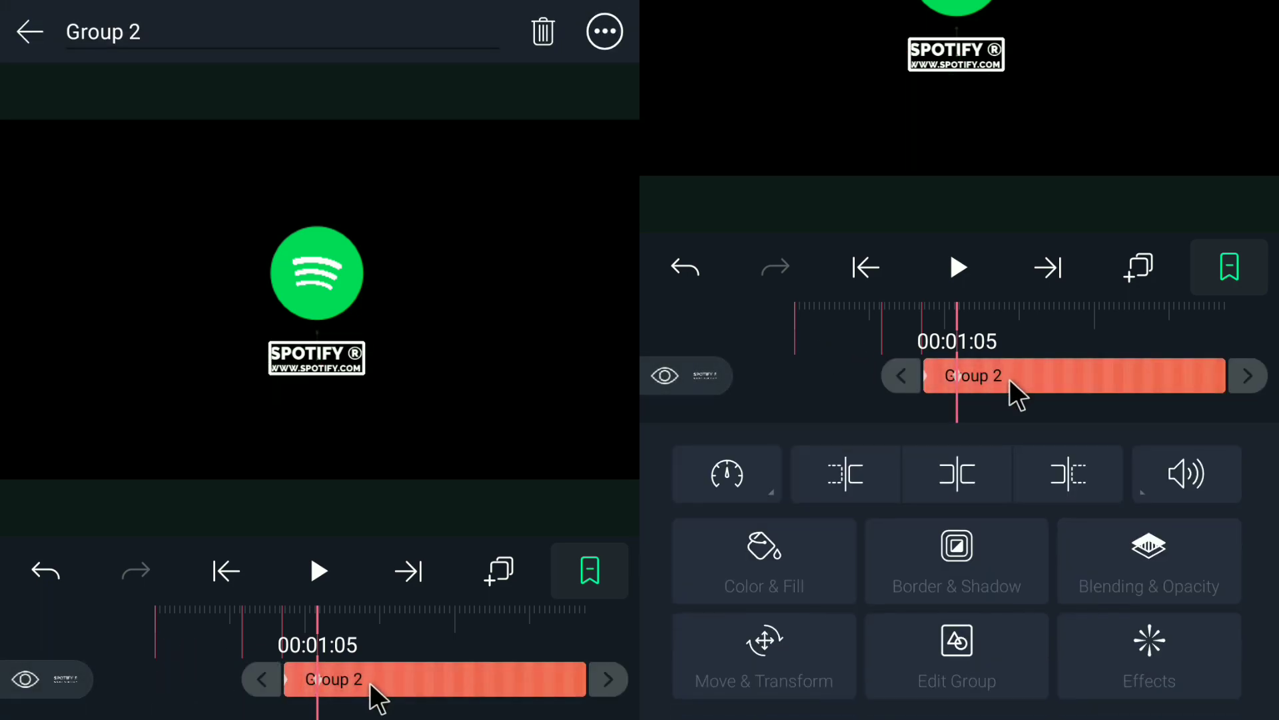
click(797, 657)
drag(1043, 337, 1054, 339)
click(685, 612)
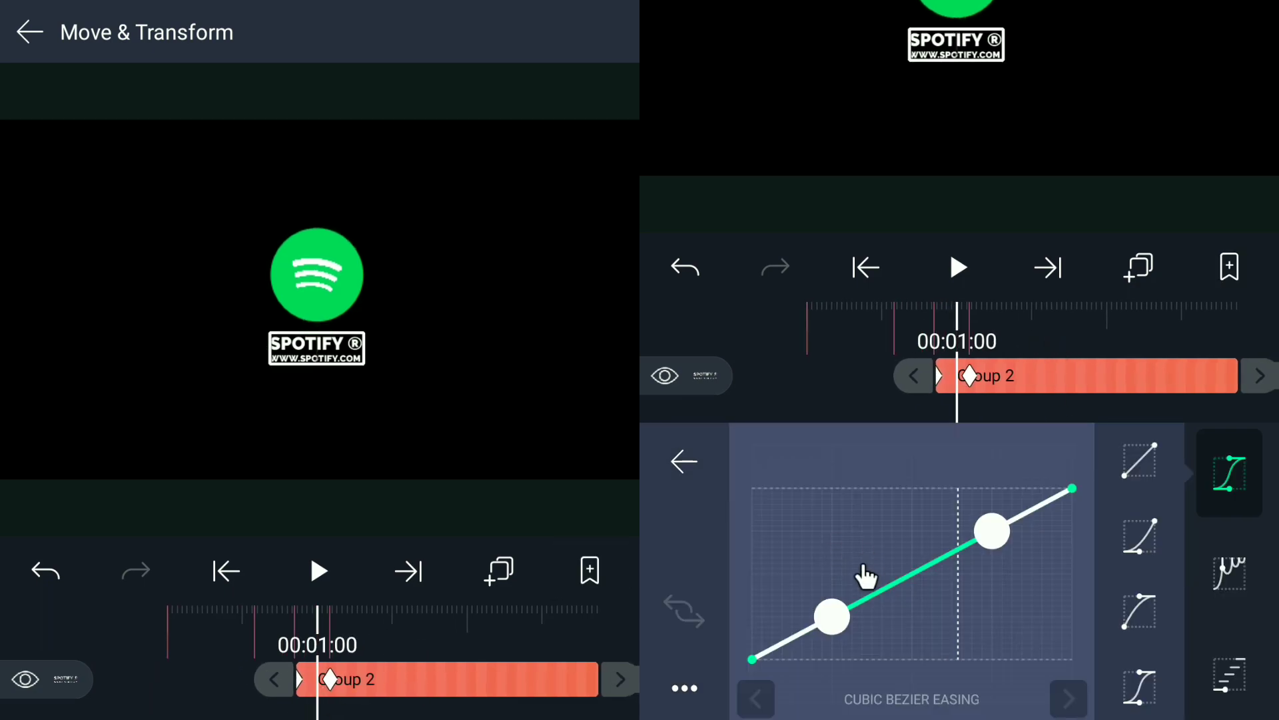
drag(817, 601, 738, 547)
drag(991, 528, 832, 459)
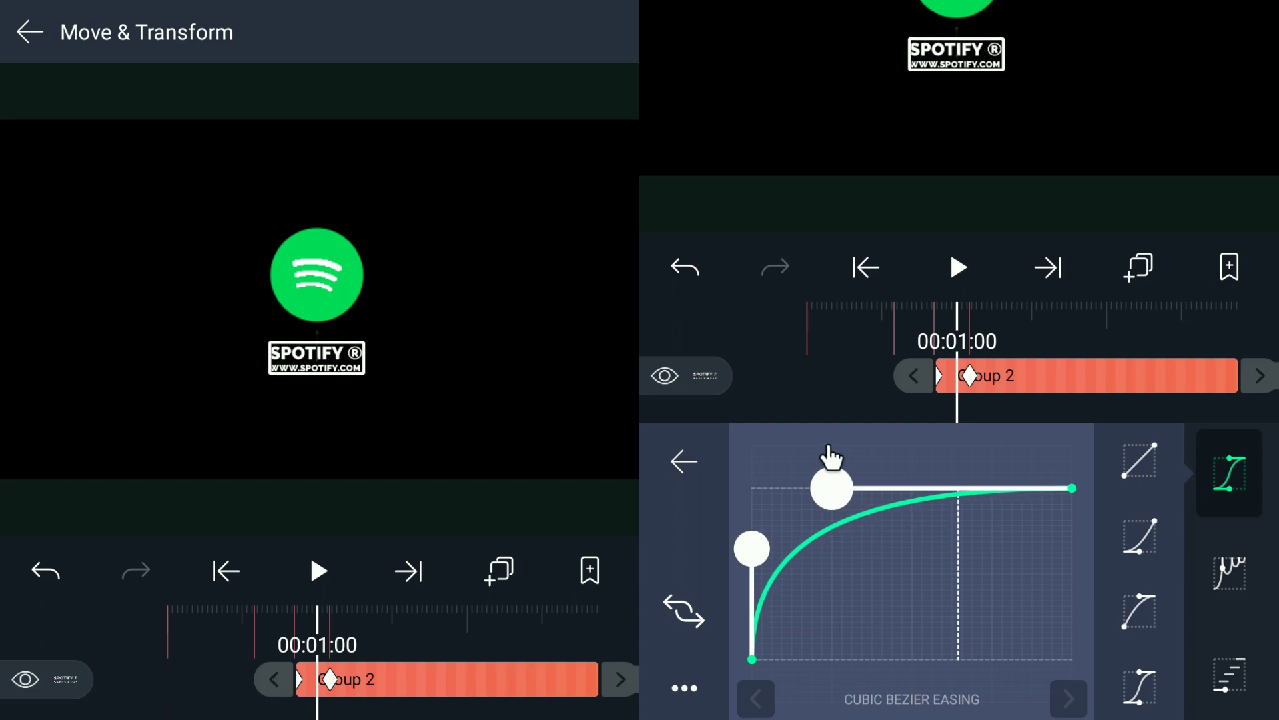
click(837, 393)
drag(1085, 393, 1193, 406)
click(958, 286)
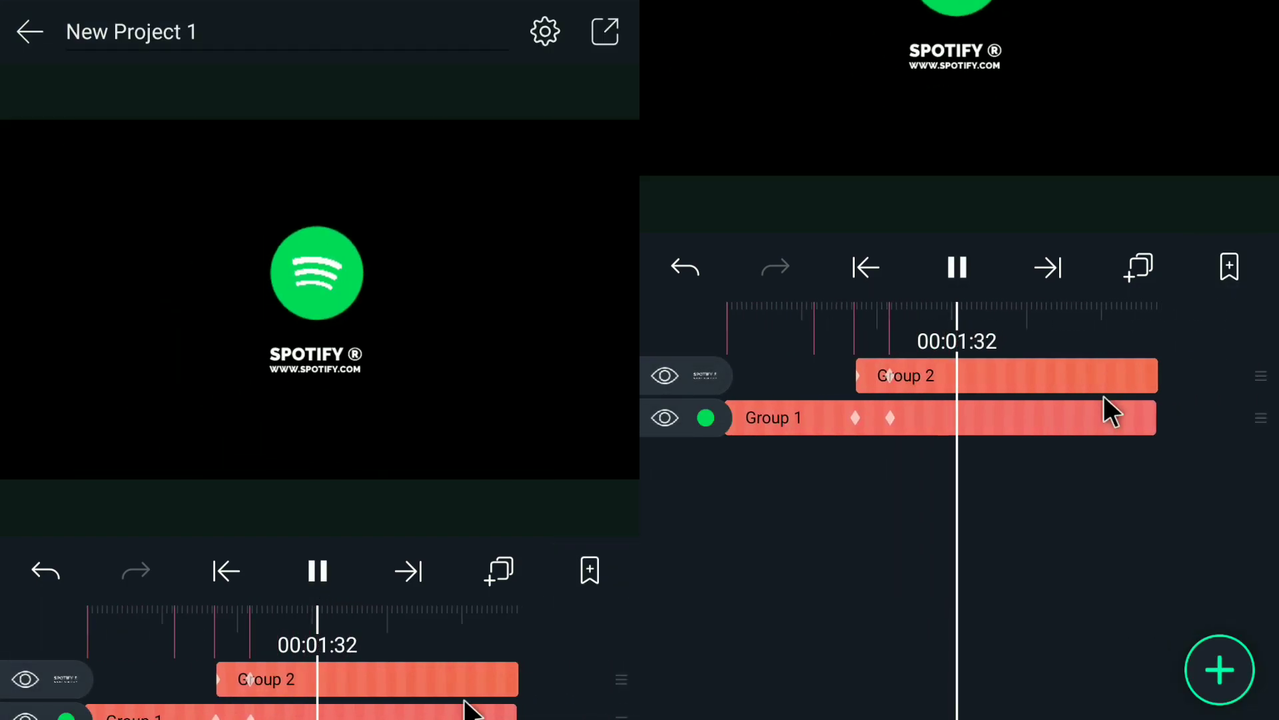
drag(1084, 494, 1215, 489)
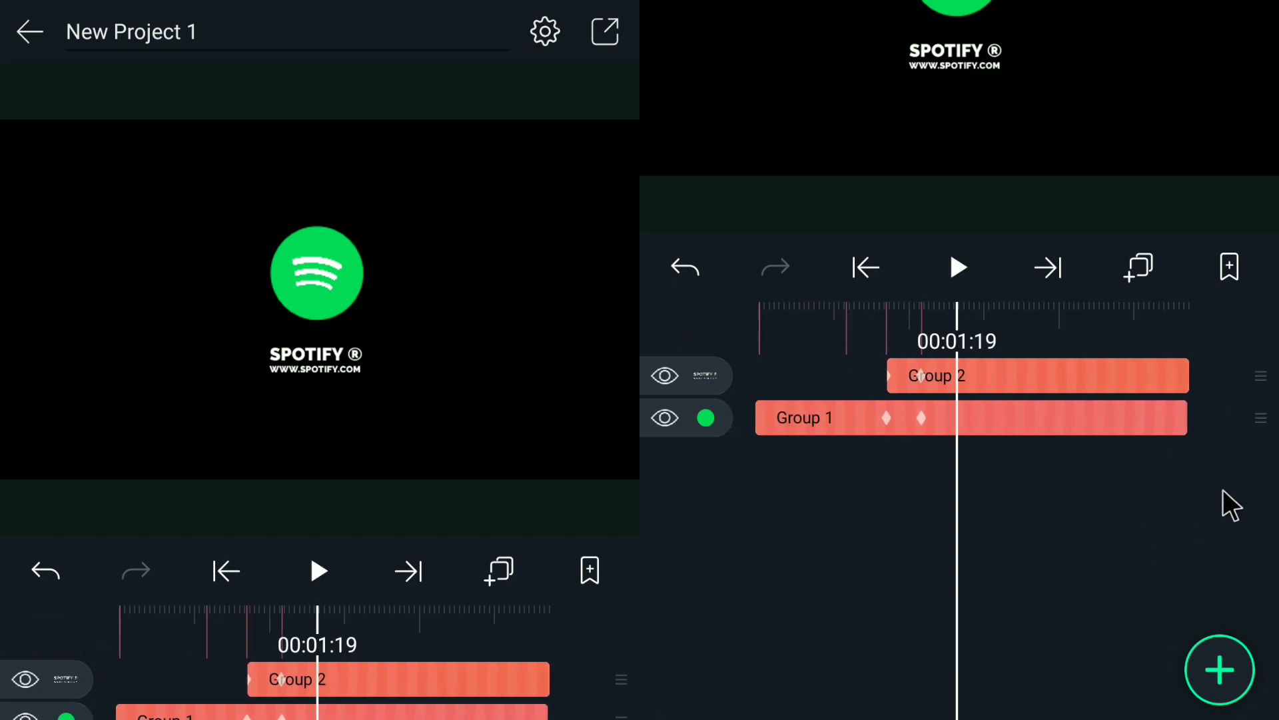
drag(1014, 501, 1246, 506)
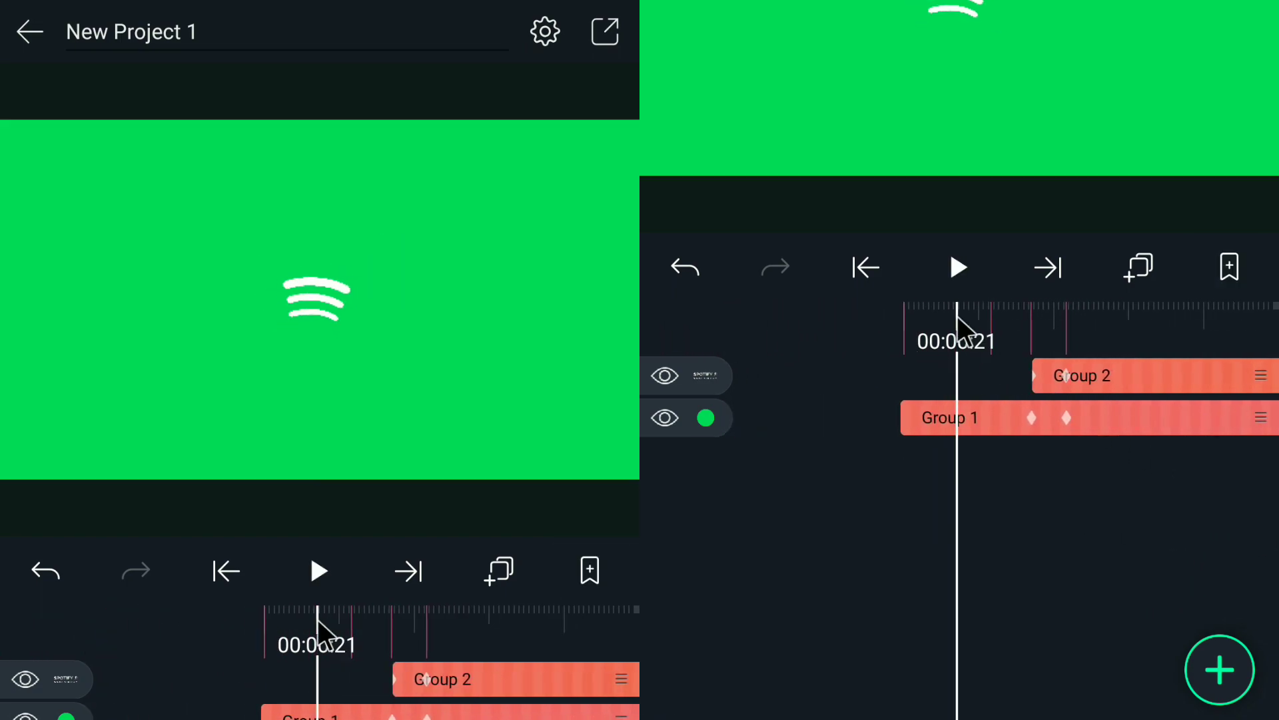
click(960, 269)
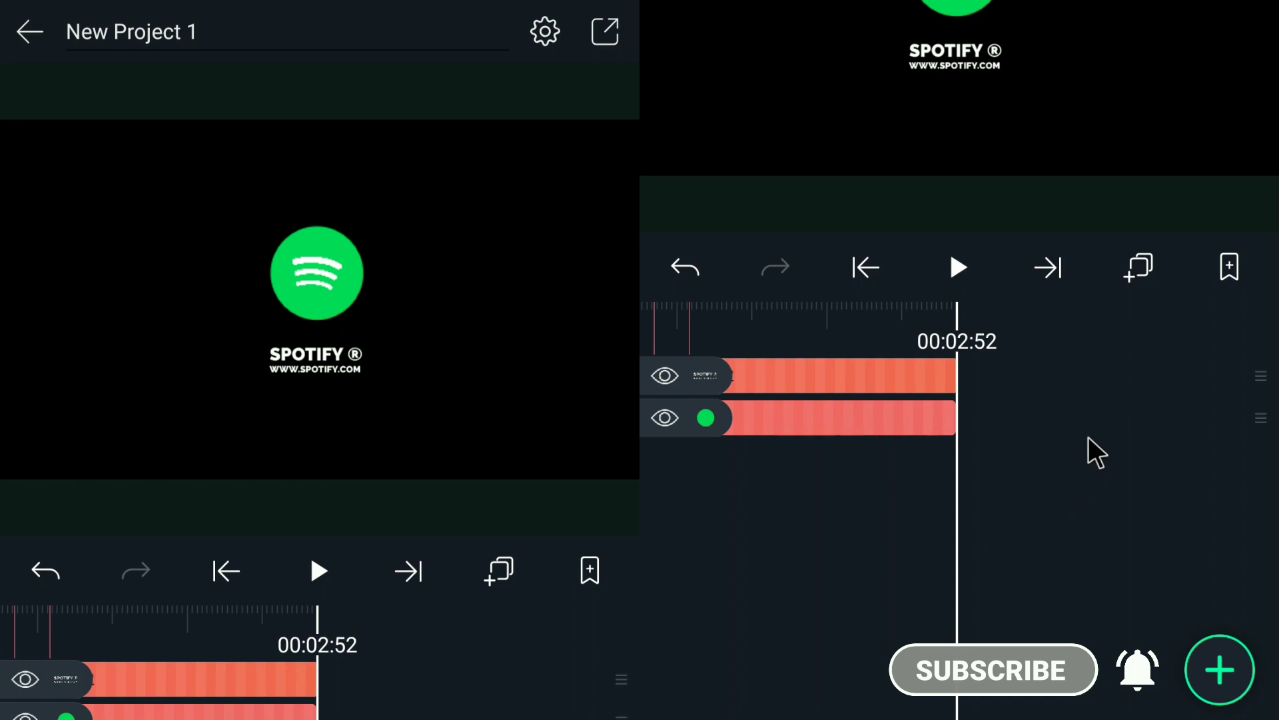
Export the animation as an MP4 video at 1080p 60fps and save it to the gallery.
click(611, 33)
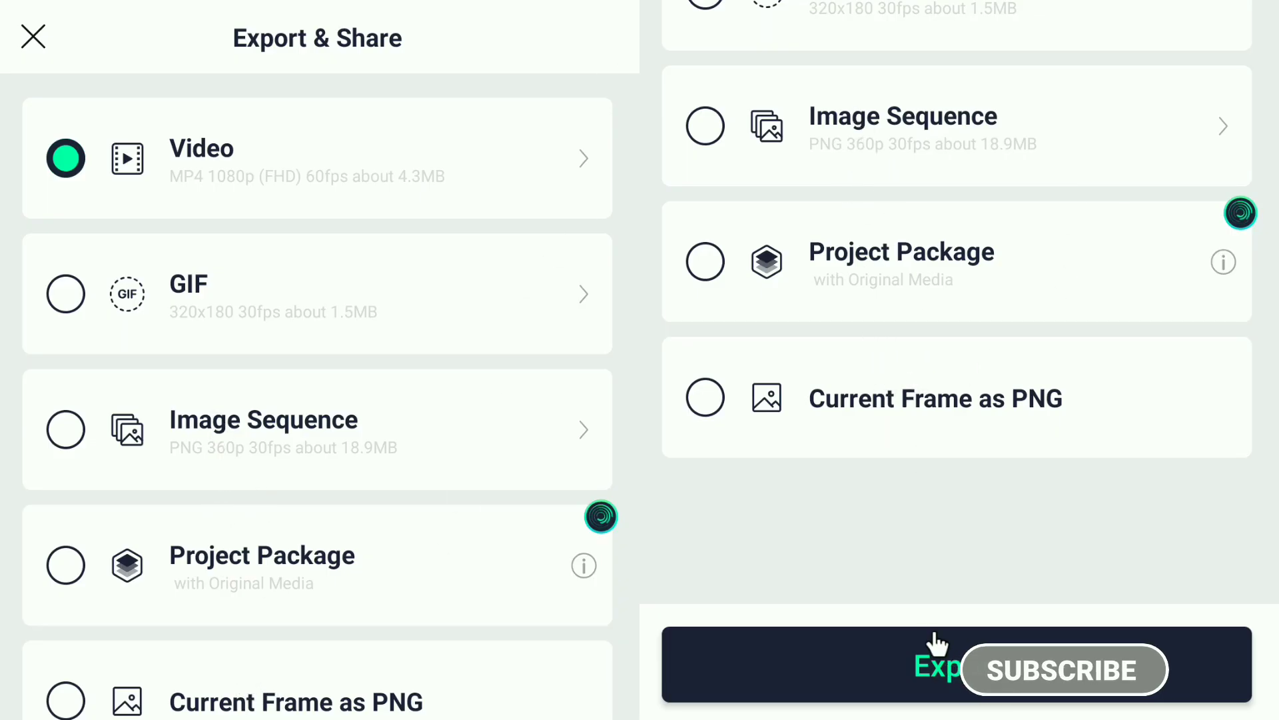
click(943, 672)
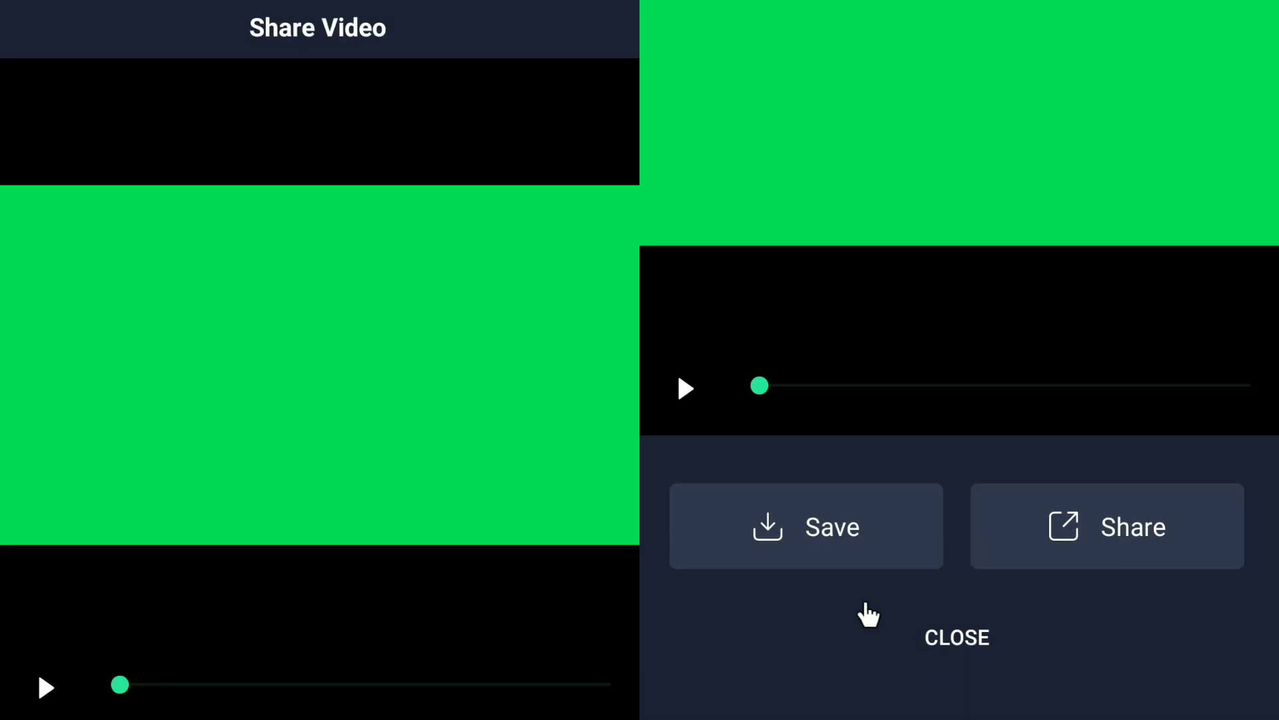
click(855, 550)
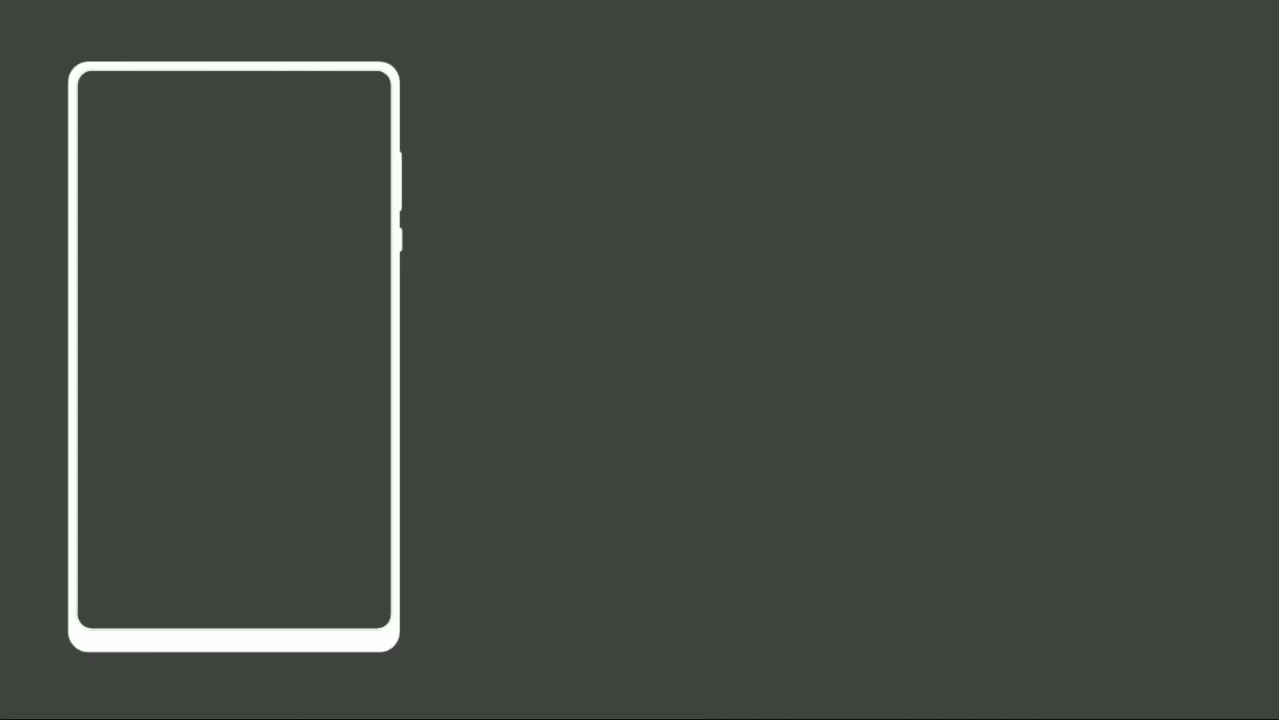